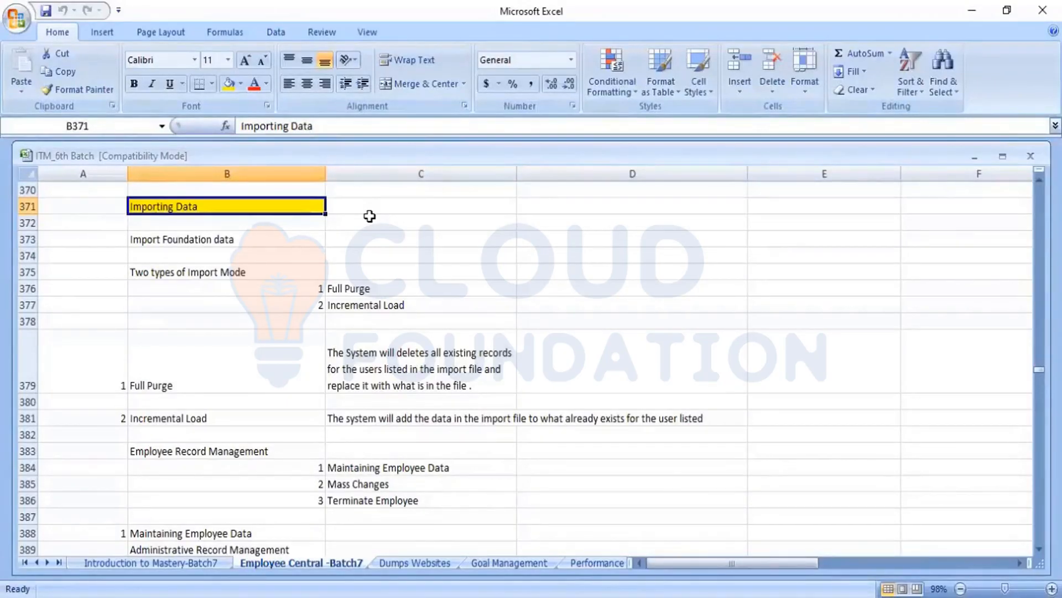
Examine the Importing Data notes from the two types of import mode down to the Full Purge description in C379
{"action": "key", "text": "Down"}
{"action": "key", "text": "Down"}
{"action": "key", "text": "Down"}
{"action": "key", "text": "Down"}
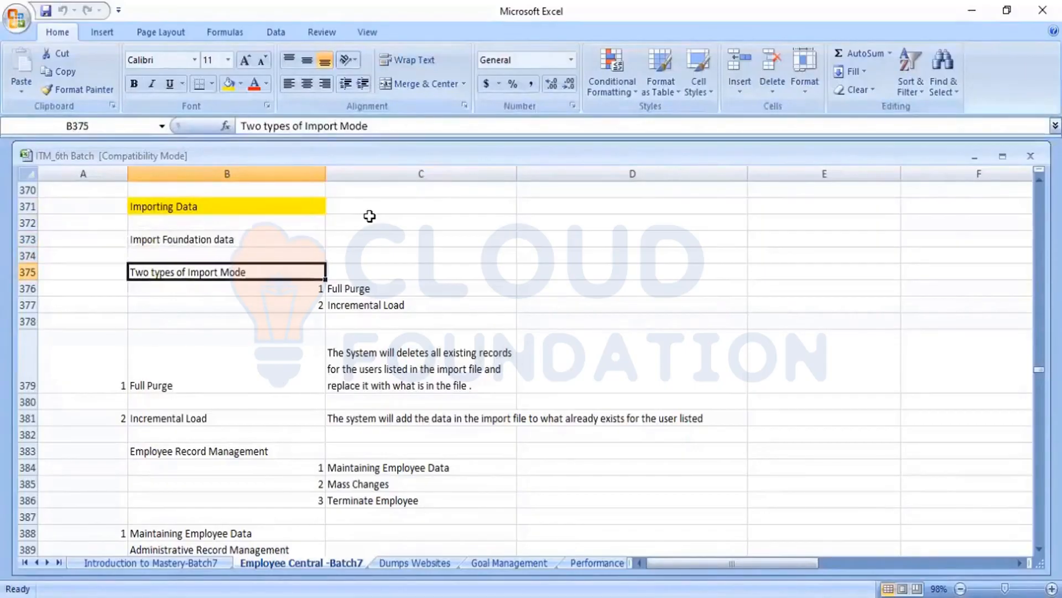
{"action": "key", "text": "Right"}
{"action": "key", "text": "Down"}
{"action": "key", "text": "Down"}
{"action": "key", "text": "Down"}
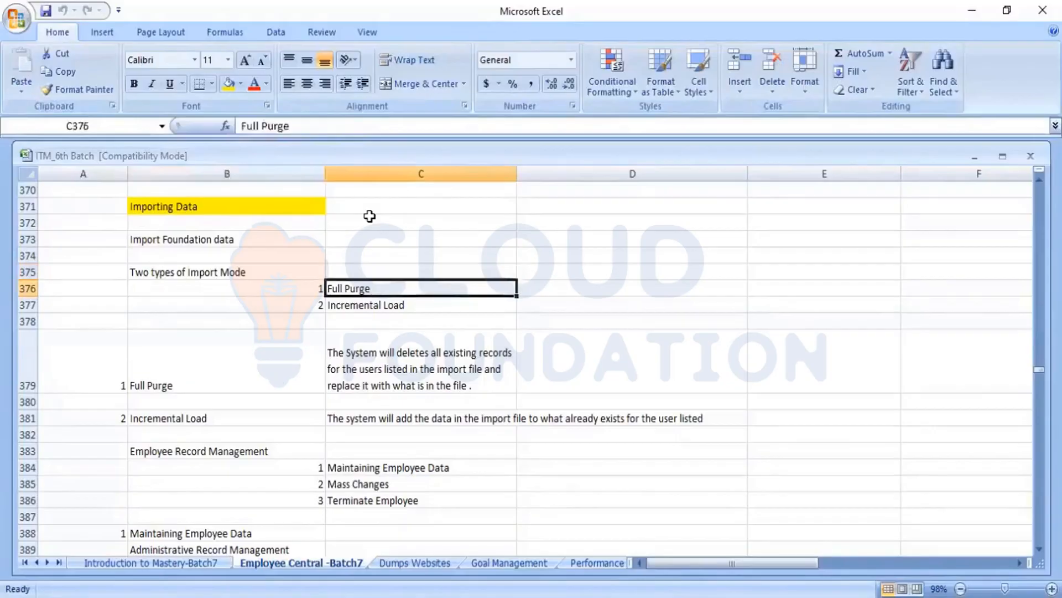
{"action": "key", "text": "Down"}
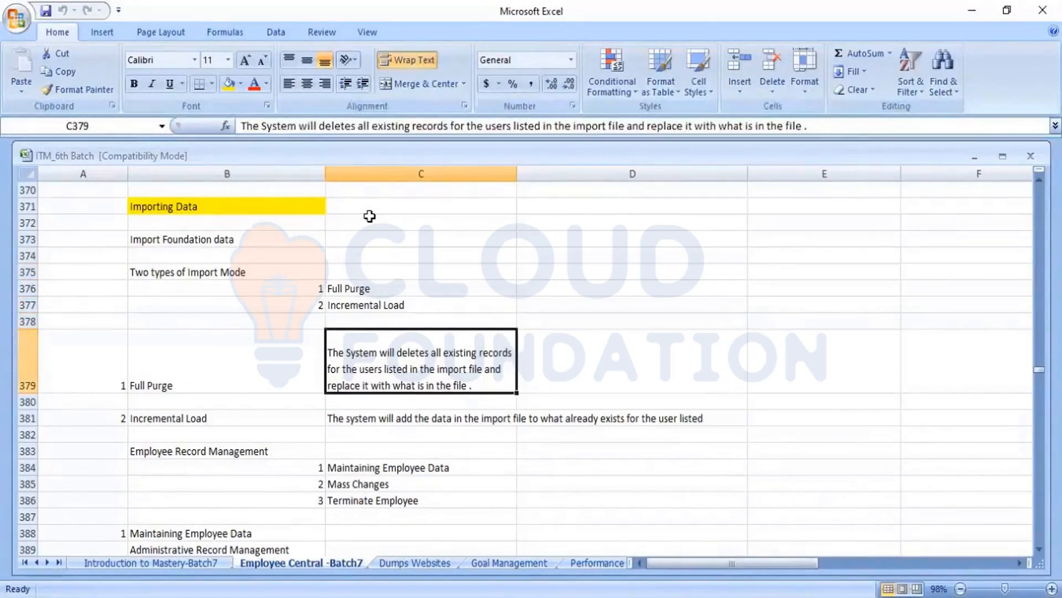
Compare the Full Purge and Incremental Load entries in rows 379 and 381 with their descriptions
{"action": "key", "text": "Left"}
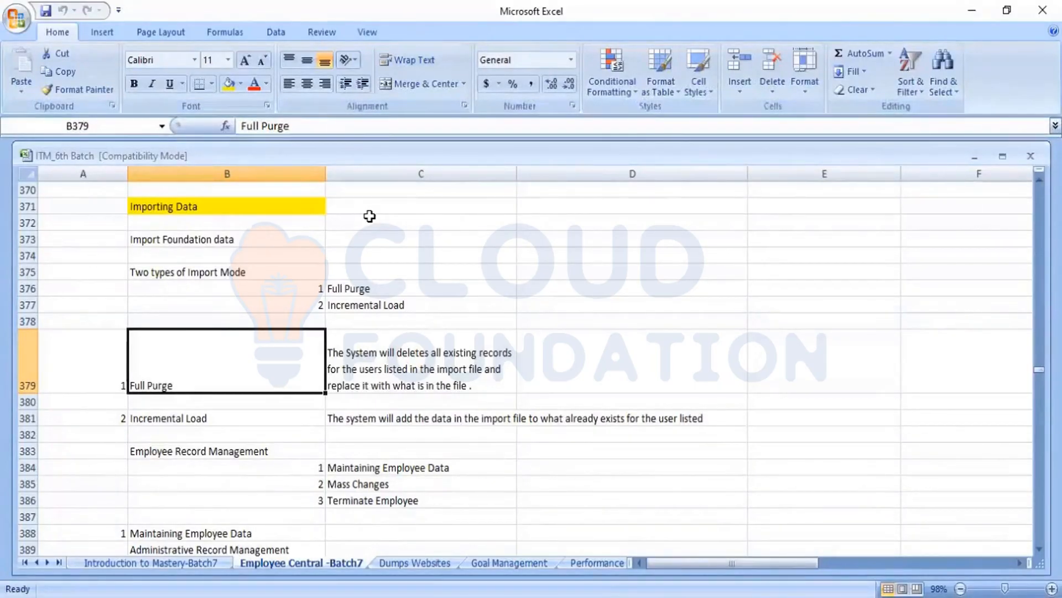
{"action": "key", "text": "Right"}
{"action": "key", "text": "Left"}
{"action": "key", "text": "Down"}
{"action": "key", "text": "Down"}
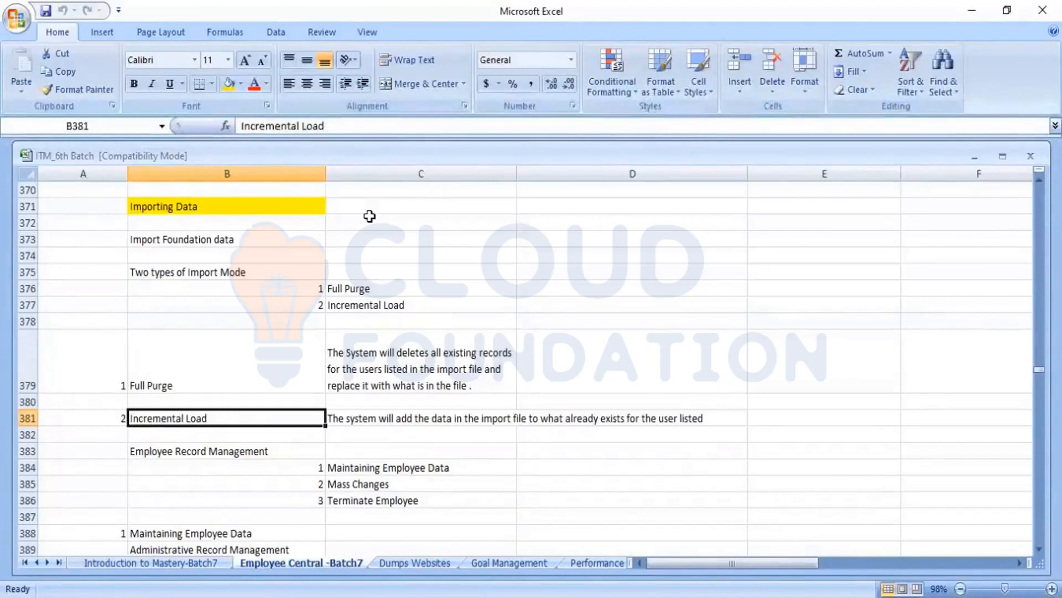
{"action": "key", "text": "Right"}
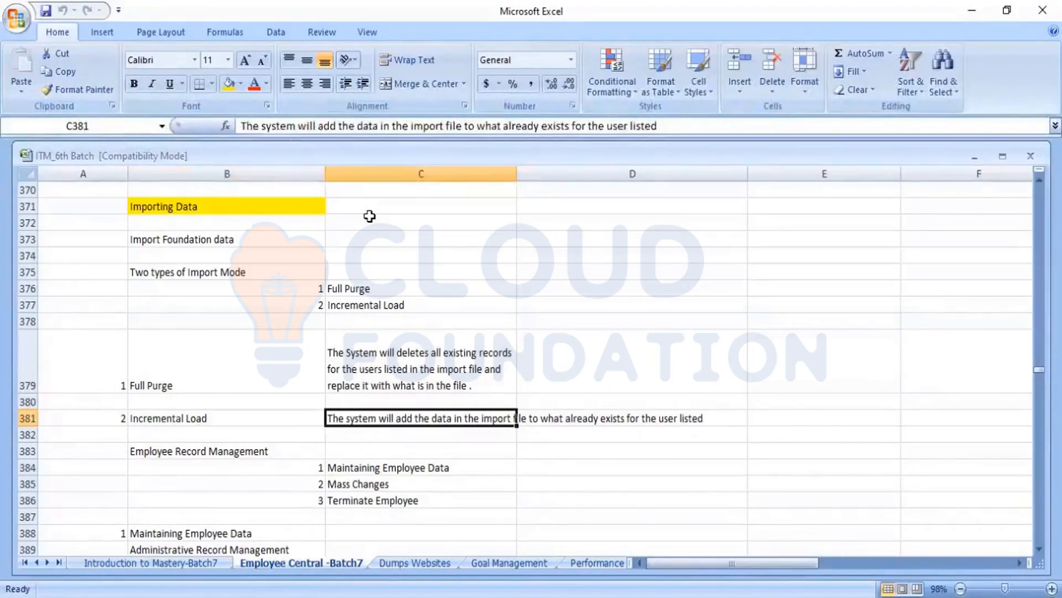
{"action": "key", "text": "Left"}
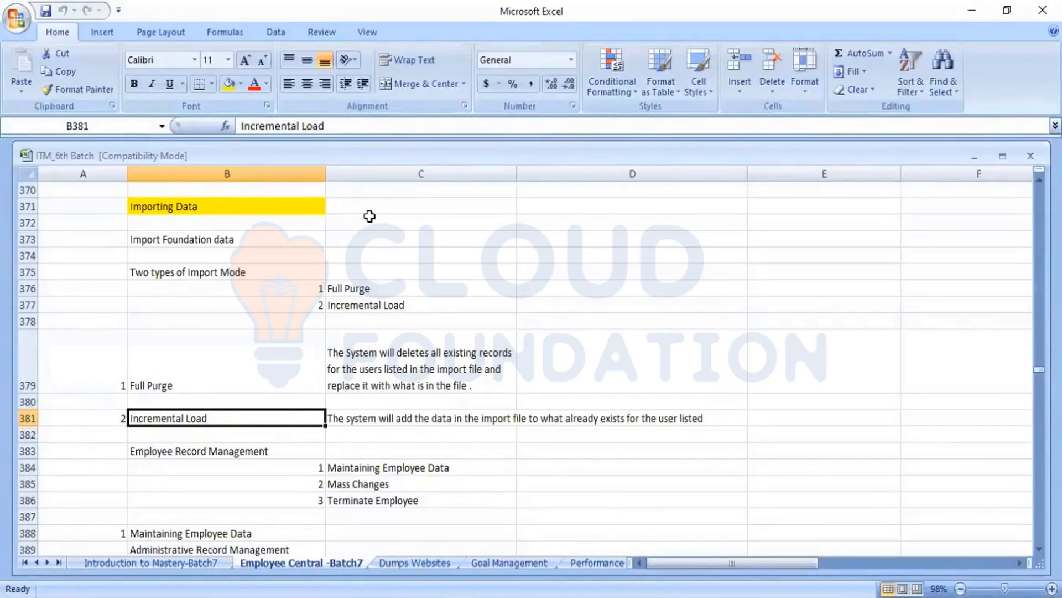
Look ahead through the Employee Record Management section to row 389 and return to its heading in B383
{"action": "key", "text": "Down"}
{"action": "key", "text": "Down"}
{"action": "key", "text": "Down"}
{"action": "key", "text": "Down"}
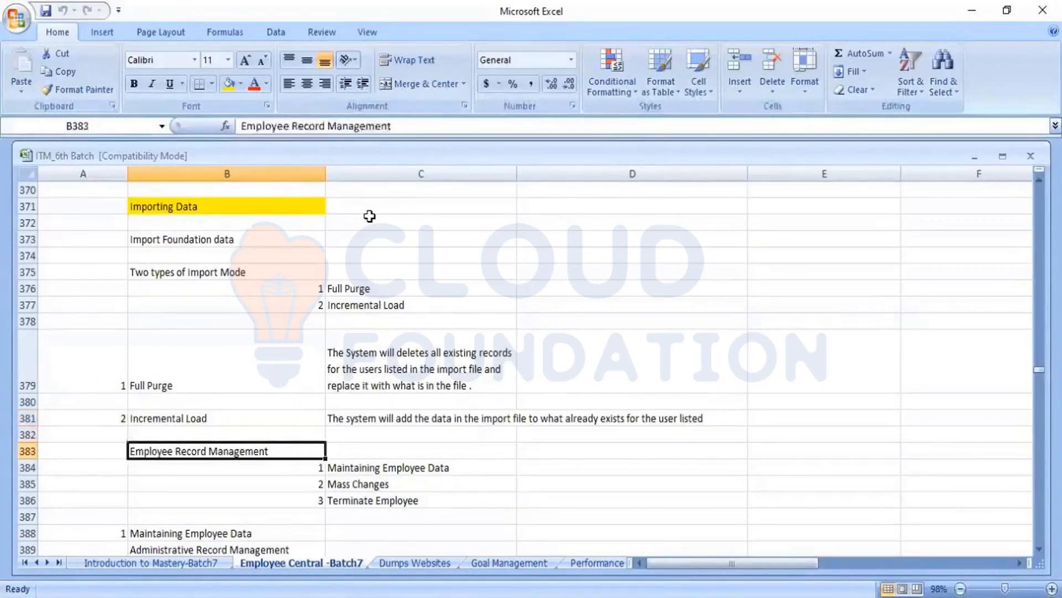
{"action": "key", "text": "Down"}
{"action": "key", "text": "Down"}
{"action": "key", "text": "Down"}
{"action": "key", "text": "Down"}
{"action": "key", "text": "Down"}
{"action": "key", "text": "Up"}
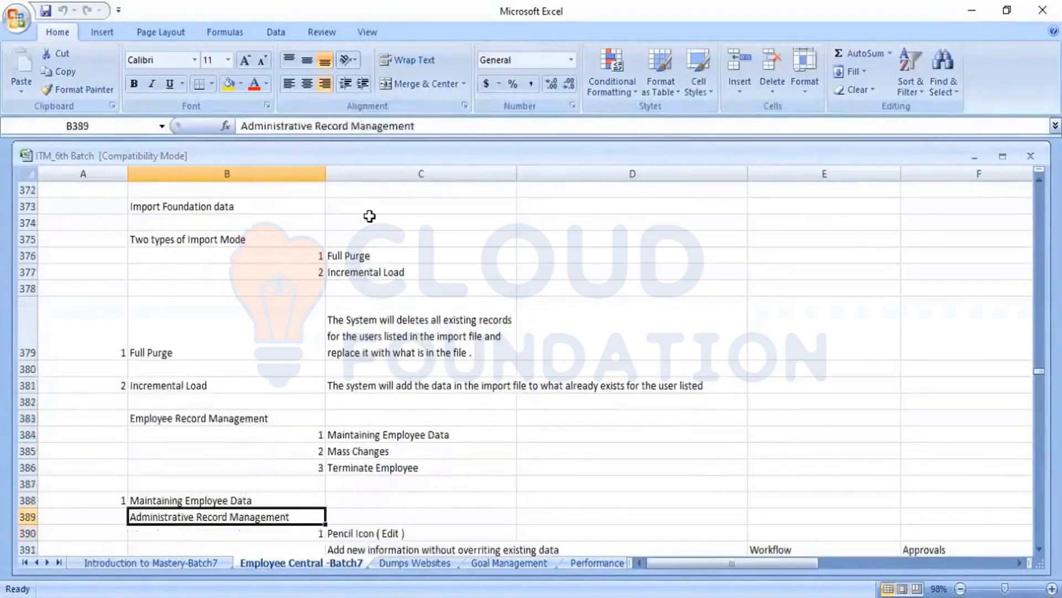
{"action": "key", "text": "Up"}
{"action": "key", "text": "Up"}
{"action": "key", "text": "Up"}
{"action": "key", "text": "Up"}
{"action": "key", "text": "Up"}
{"action": "key", "text": "Up"}
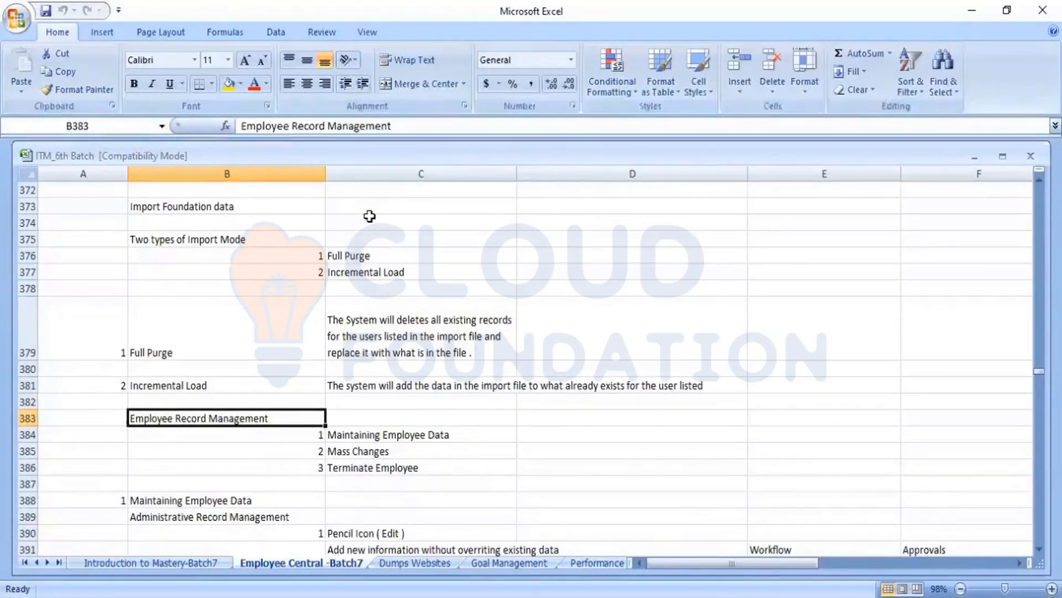
Review the three Employee Record Management topics: Maintaining Employee Data, Mass Changes and Terminate Employee
{"action": "key", "text": "Right"}
{"action": "key", "text": "Down"}
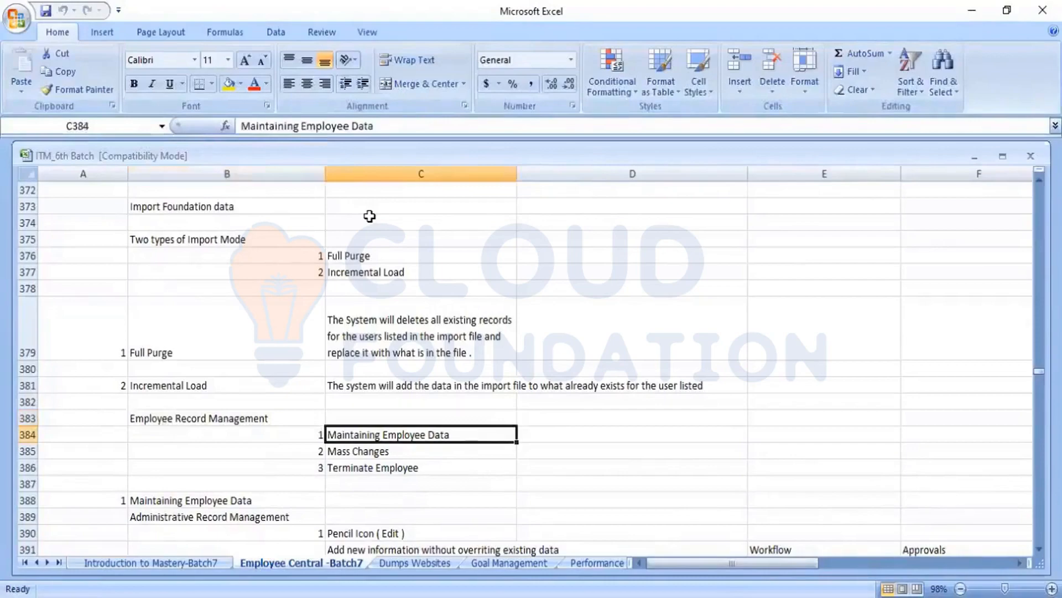
{"action": "key", "text": "Down"}
{"action": "key", "text": "Down"}
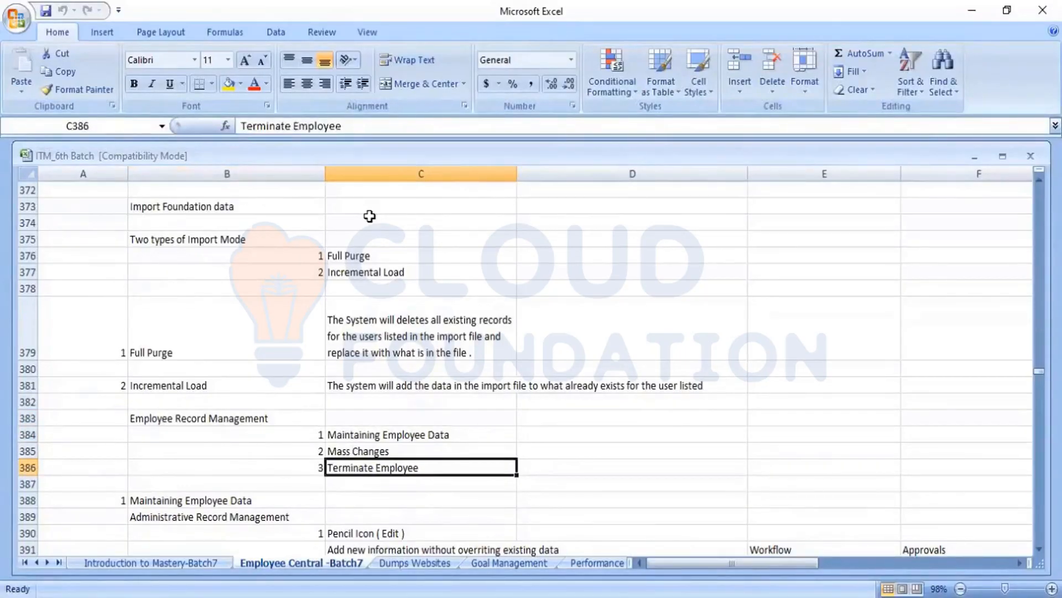
{"action": "key", "text": "Up"}
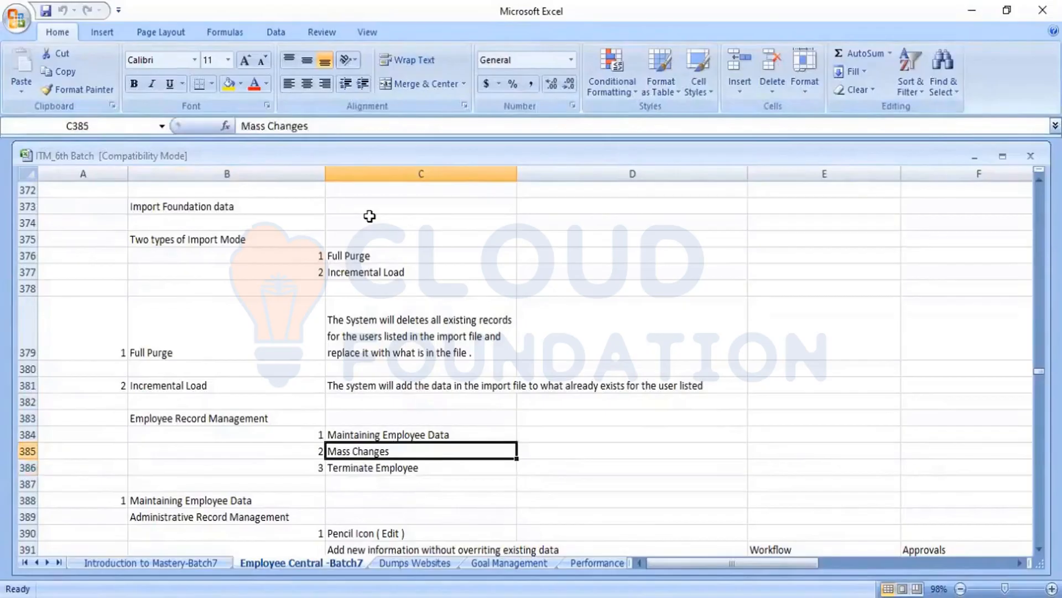
{"action": "key", "text": "Down"}
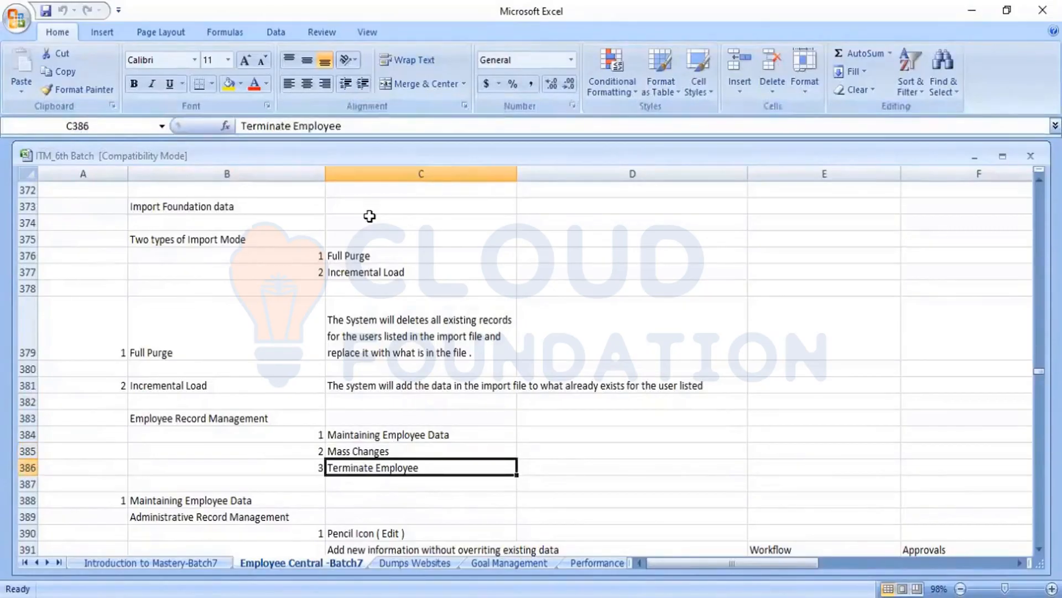
{"action": "key", "text": "Down"}
{"action": "key", "text": "Left"}
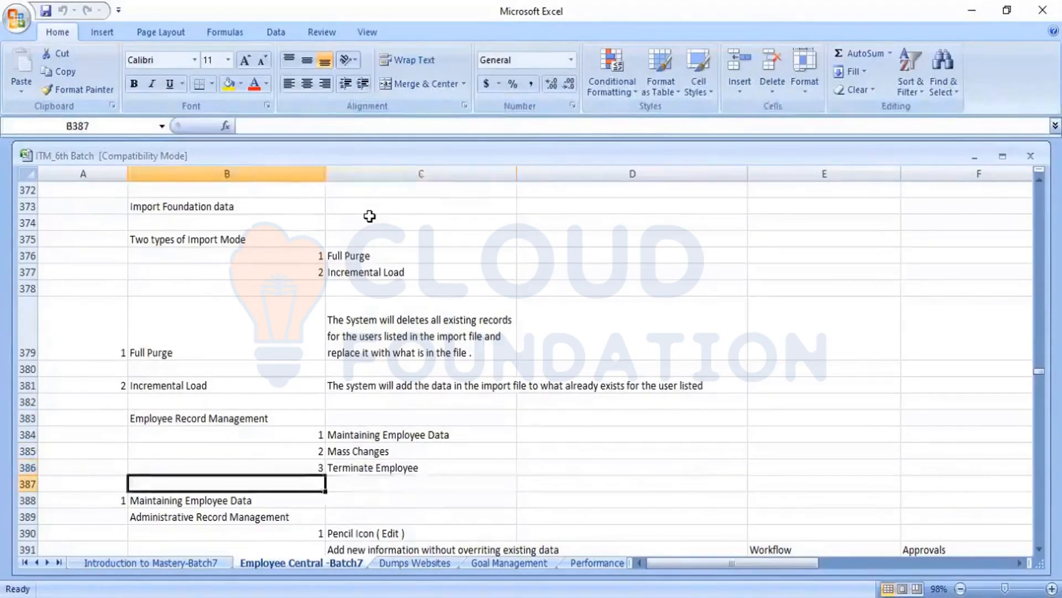
Examine the Maintaining Employee Data and Administrative Record Management headings in rows 388 and 389
{"action": "key", "text": "Down"}
{"action": "key", "text": "Down"}
{"action": "key", "text": "Down"}
{"action": "key", "text": "Down"}
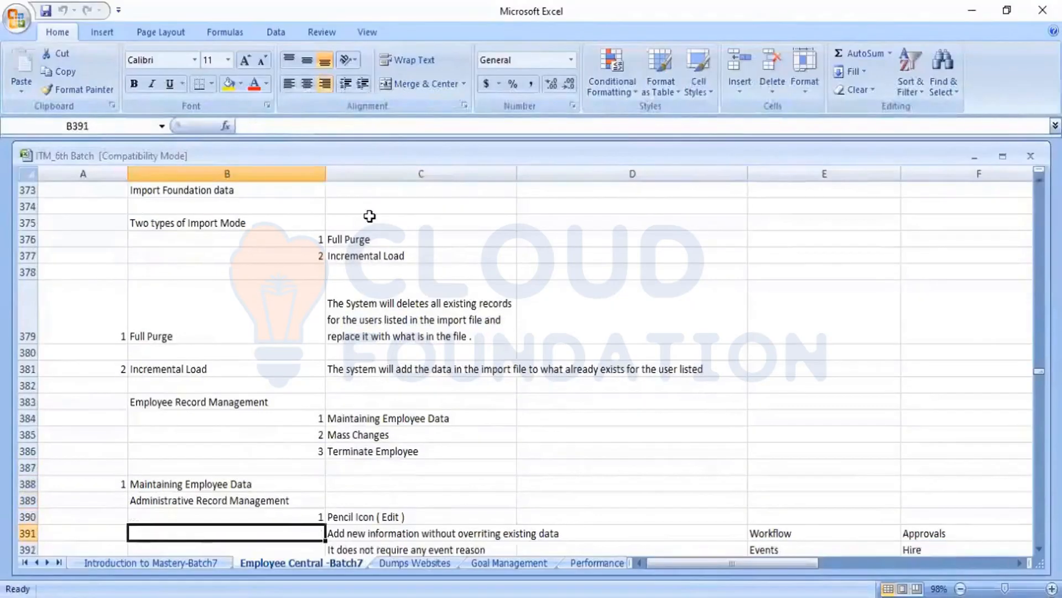
{"action": "key", "text": "Up"}
{"action": "key", "text": "Up"}
{"action": "key", "text": "Up"}
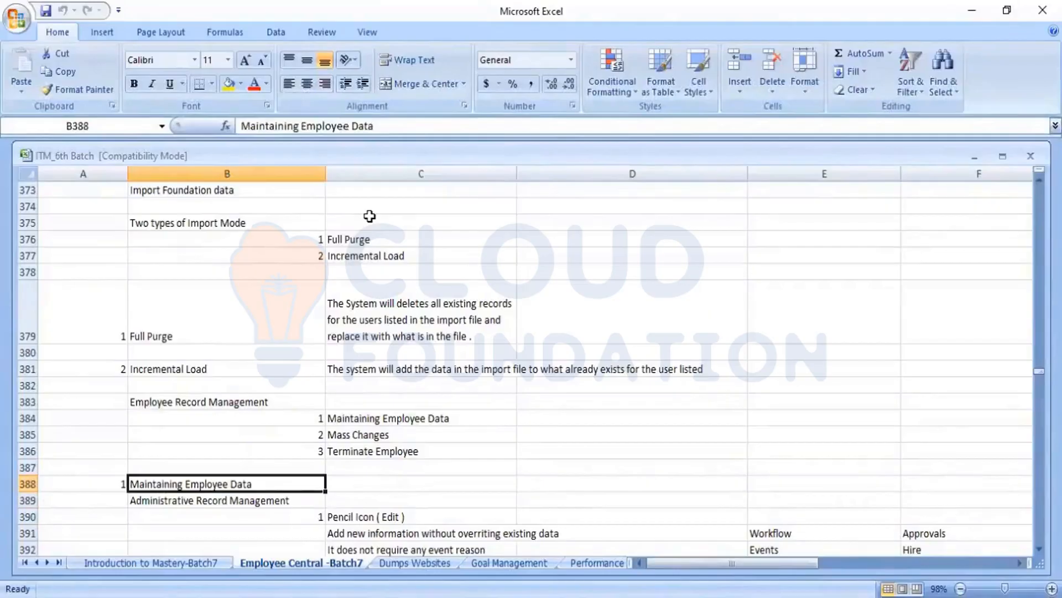
{"action": "key", "text": "Down"}
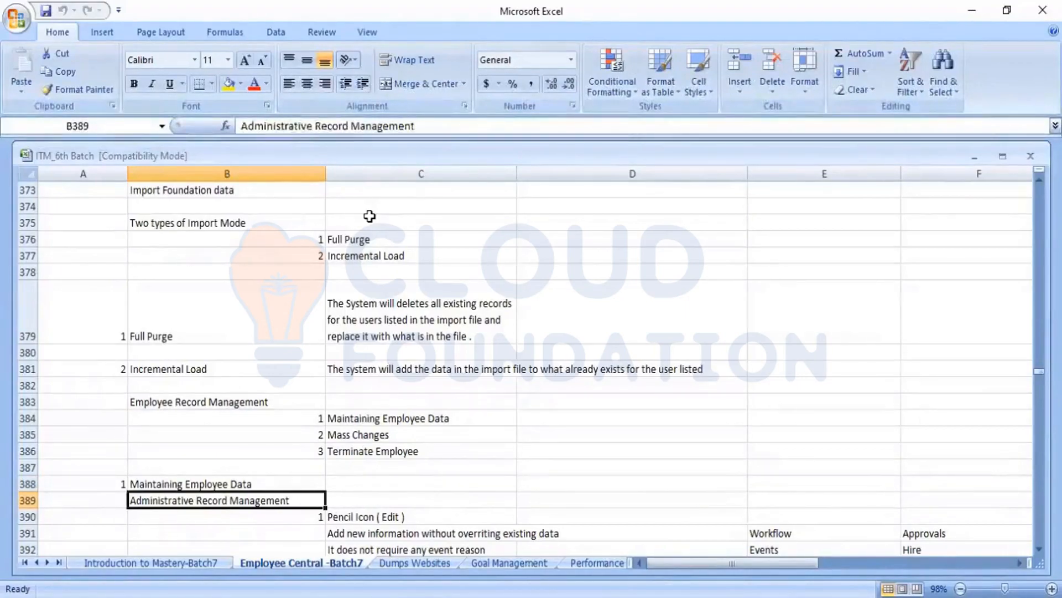
{"action": "key", "text": "Down"}
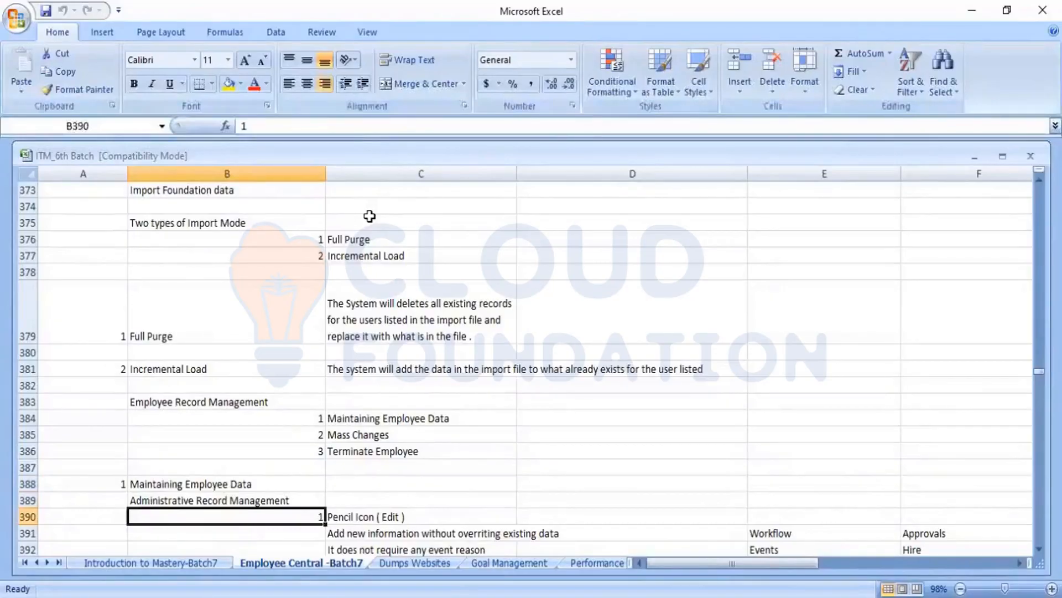
Look through the record-editing options below Administrative Record Management as far as the Insert New Record notes
{"action": "key", "text": "Down"}
{"action": "key", "text": "Down"}
{"action": "key", "text": "Down"}
{"action": "key", "text": "Down"}
{"action": "key", "text": "Down"}
{"action": "key", "text": "Down"}
{"action": "key", "text": "Down"}
{"action": "key", "text": "Down"}
{"action": "key", "text": "Down"}
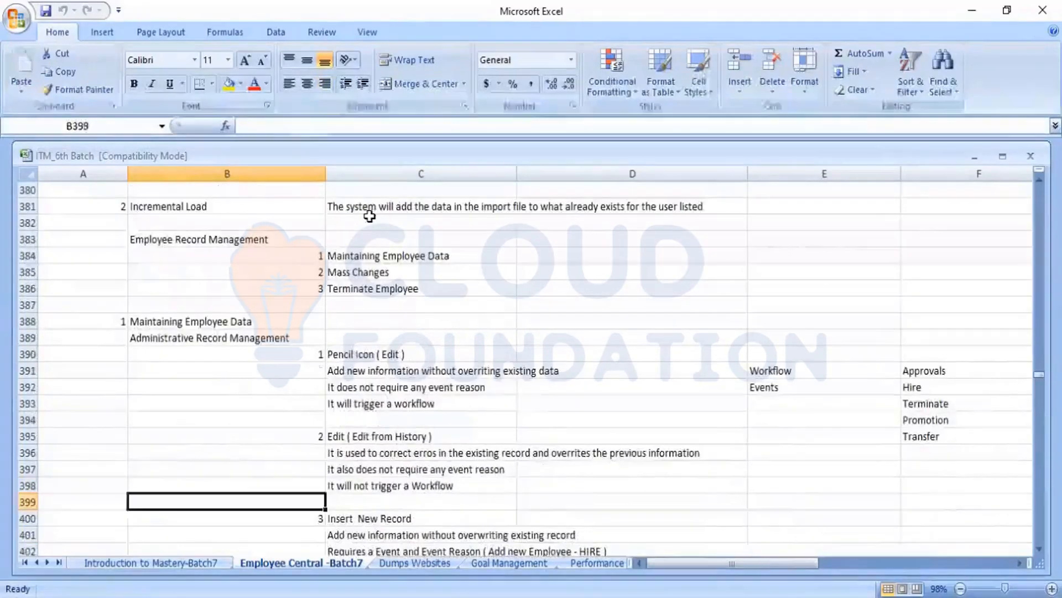
{"action": "key", "text": "Down"}
{"action": "key", "text": "Down"}
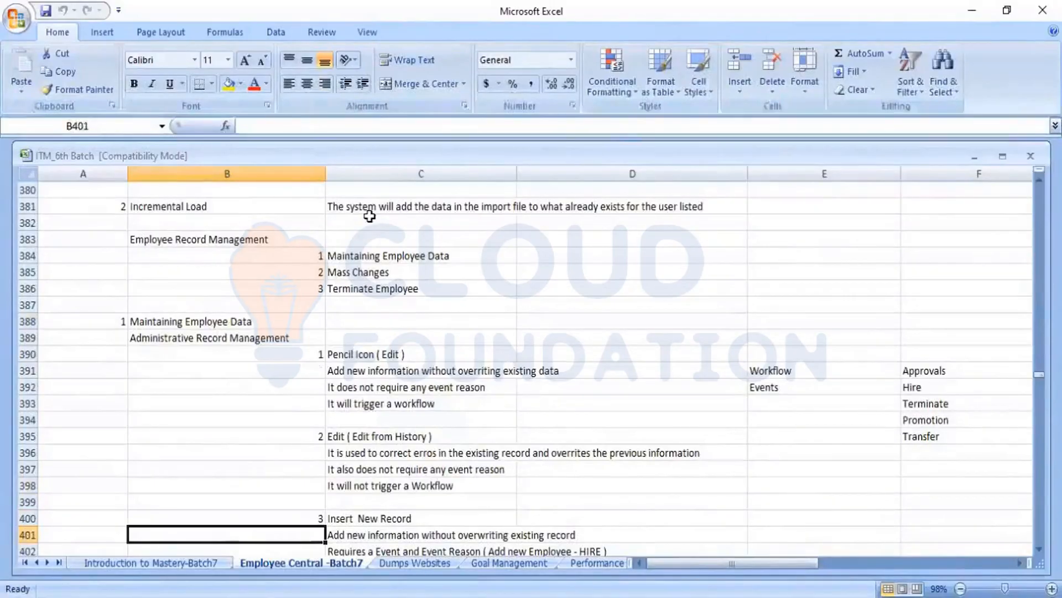
Review the Pencil Icon and Edit from History options against their parent headings, ending on Pencil Icon ( Edit ) in C390
{"action": "left_click", "coordinate": [364, 357]}
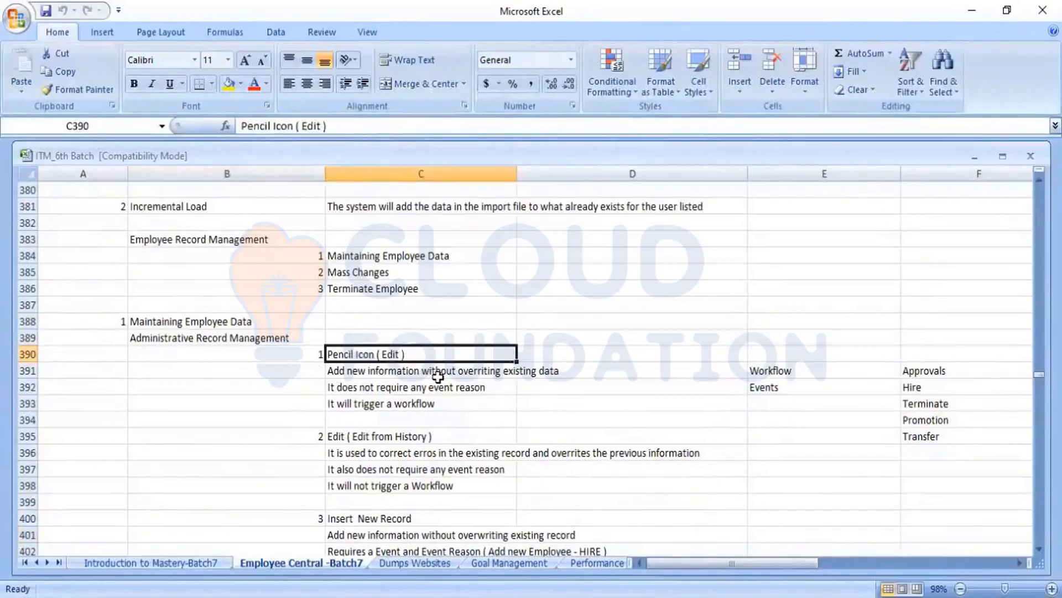
{"action": "left_click", "coordinate": [357, 438]}
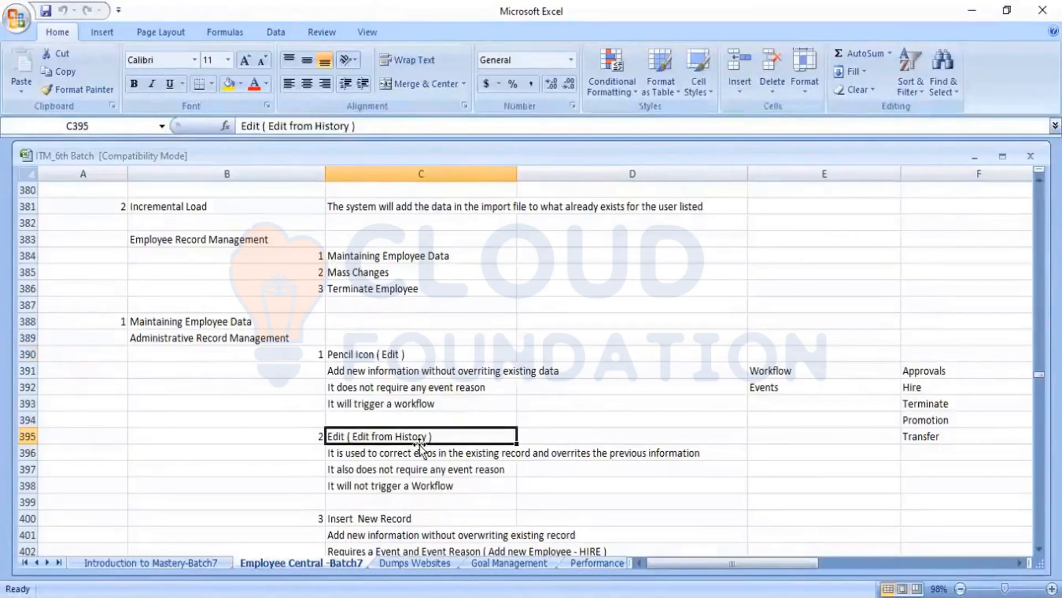
{"action": "key", "text": "alt+Tab"}
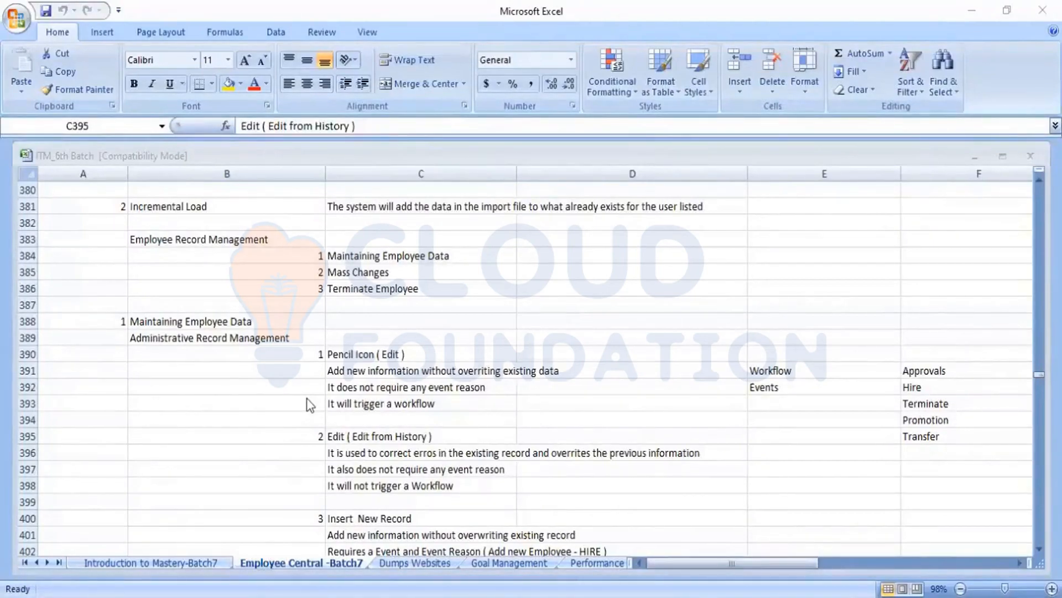
{"action": "left_click", "coordinate": [190, 335]}
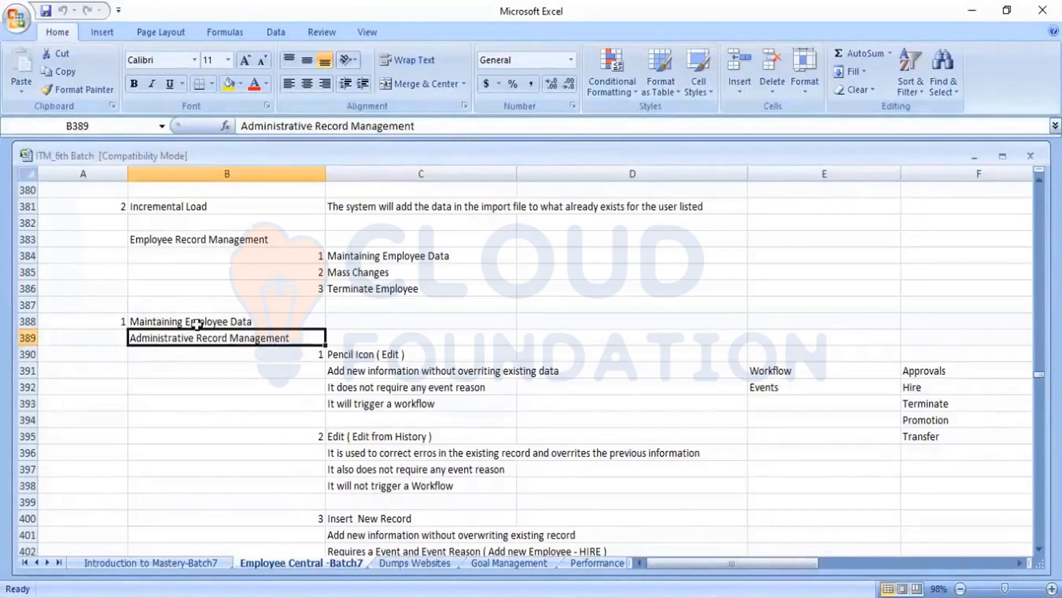
{"action": "left_click", "coordinate": [216, 316]}
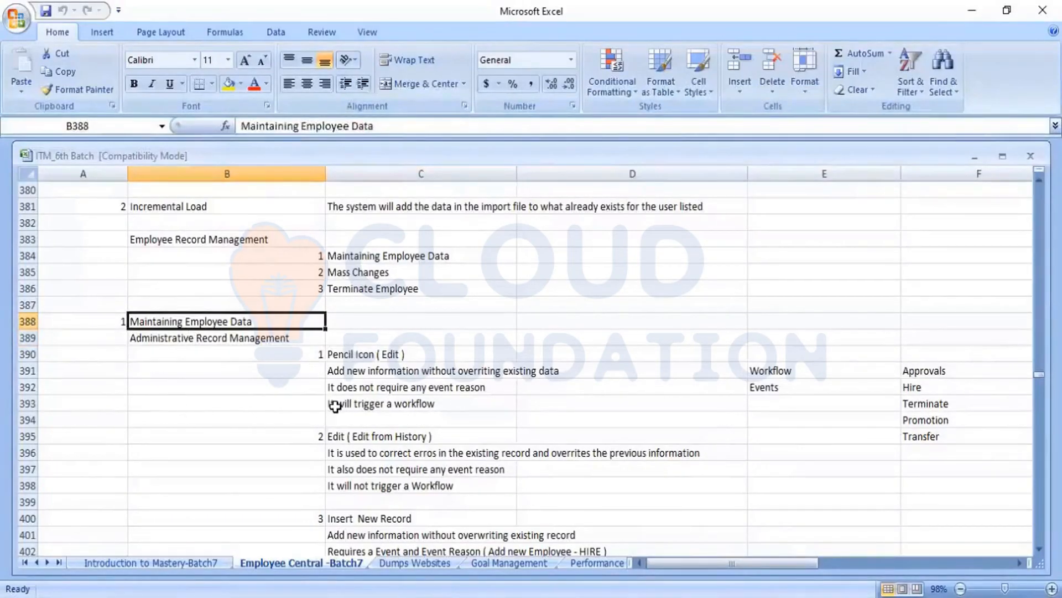
{"action": "left_click", "coordinate": [379, 355]}
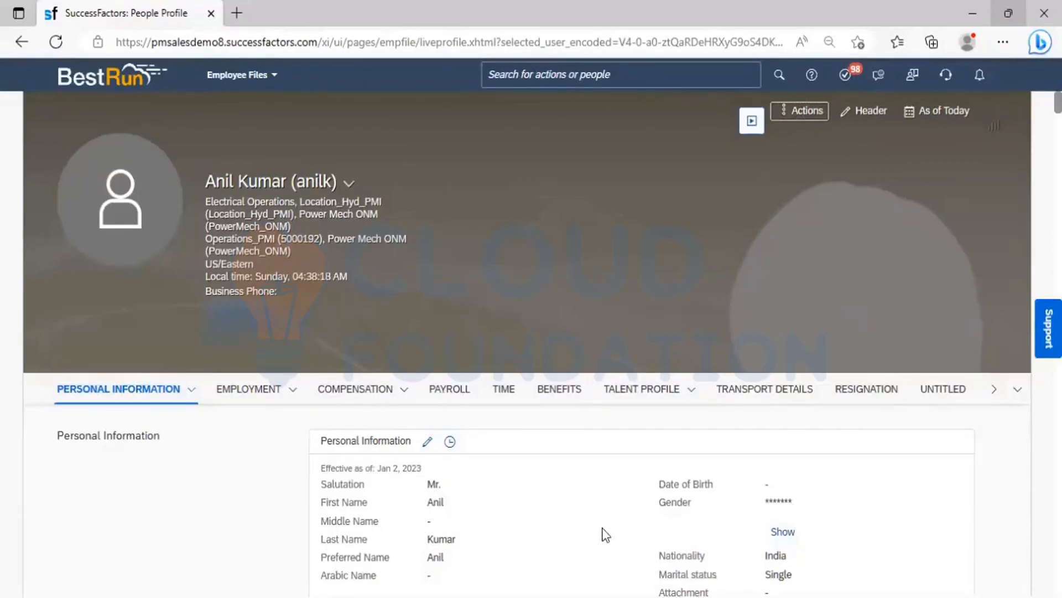
Switch to SuccessFactors, examine the employee's Personal Information edit form with effective date Apr 30, 2023, and close it without saving
{"action": "key", "text": "alt+Tab"}
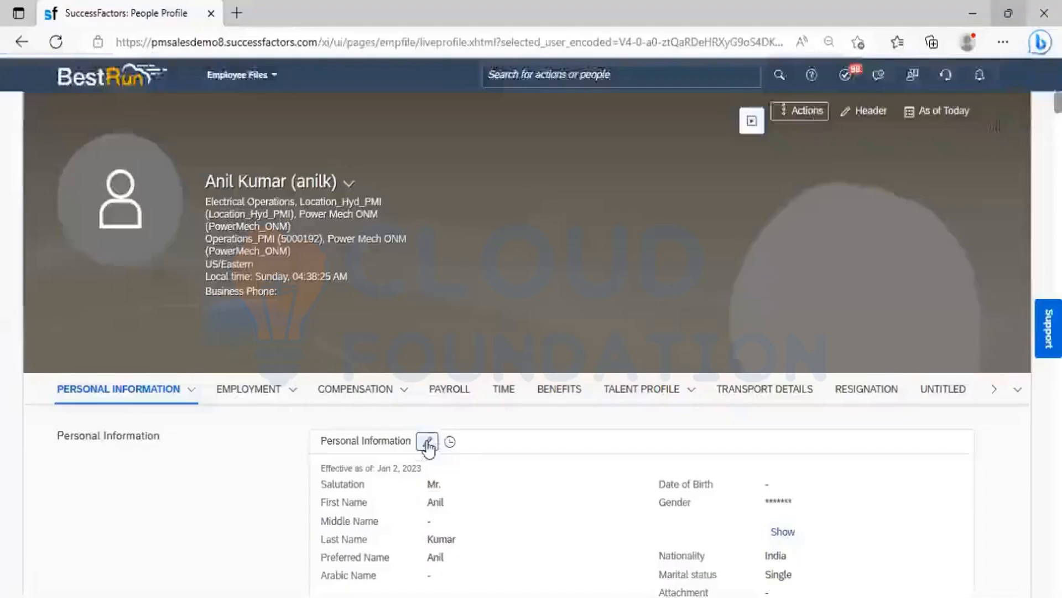
{"action": "key", "text": "alt+Tab"}
{"action": "left_click", "coordinate": [427, 442]}
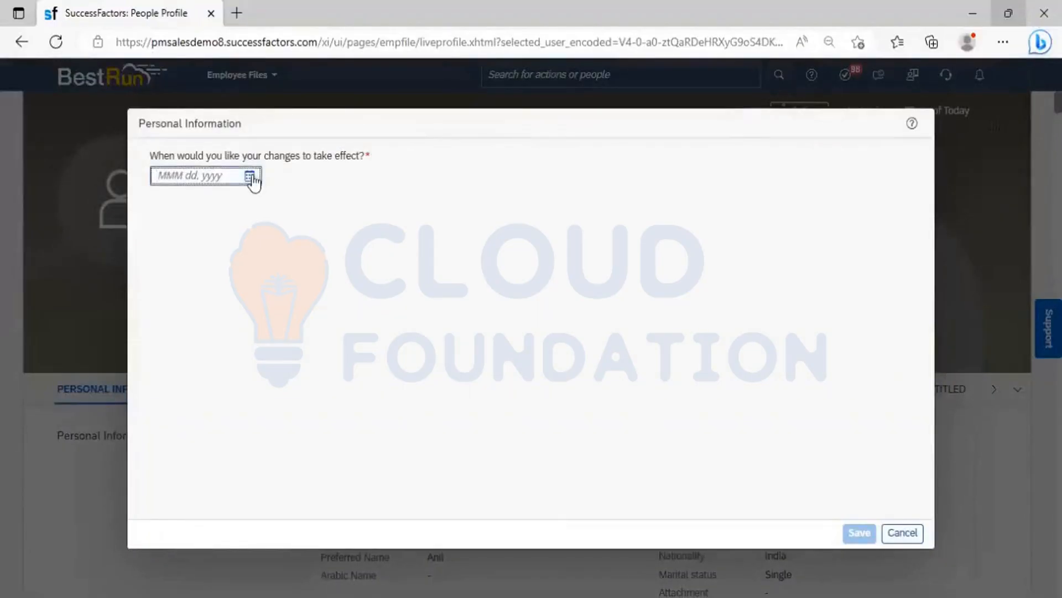
{"action": "left_click", "coordinate": [256, 177]}
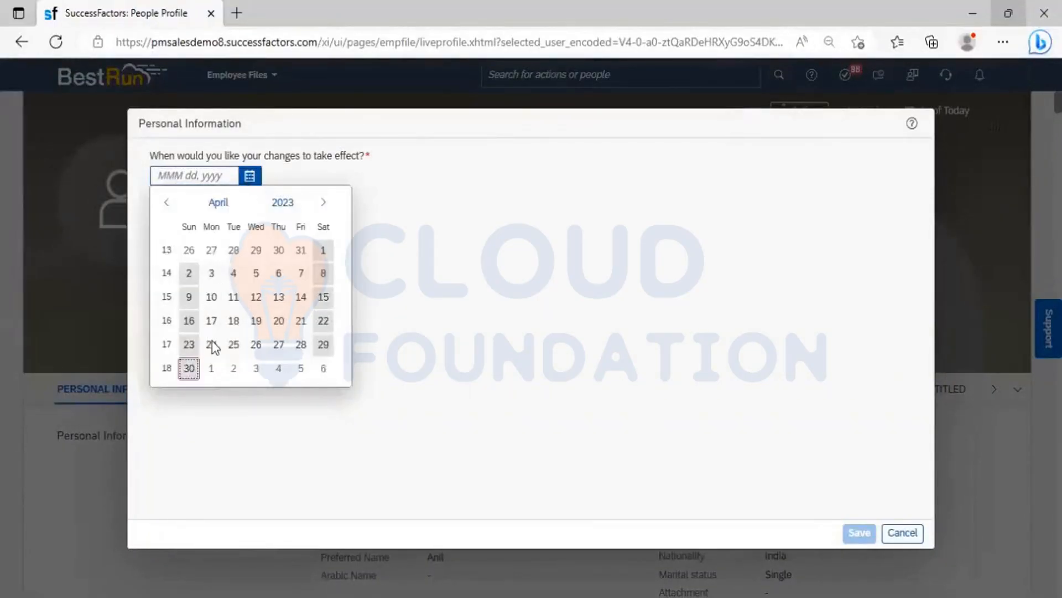
{"action": "left_click", "coordinate": [189, 368]}
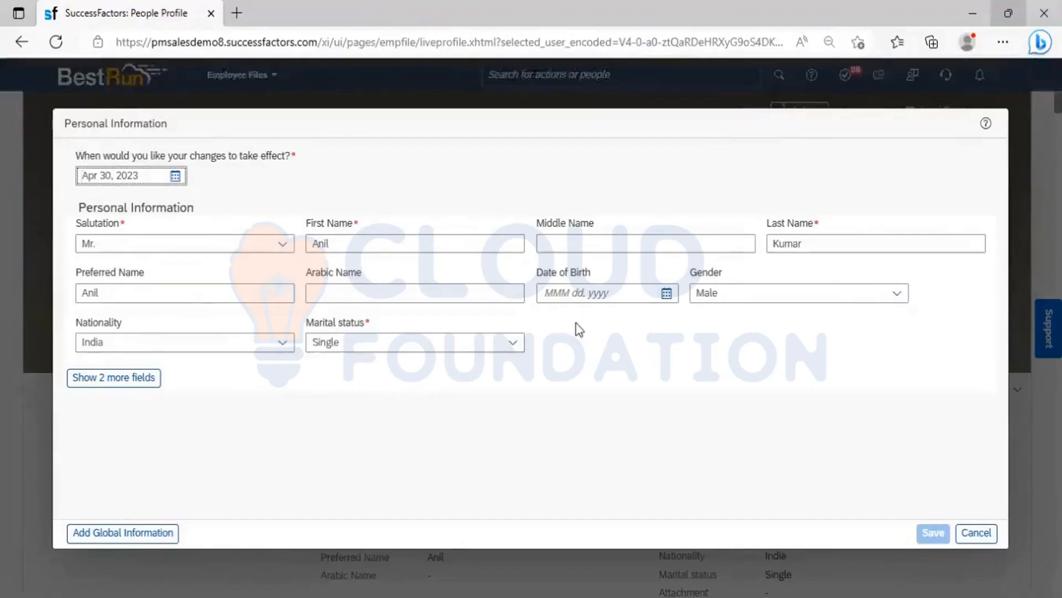
{"action": "left_click", "coordinate": [976, 533]}
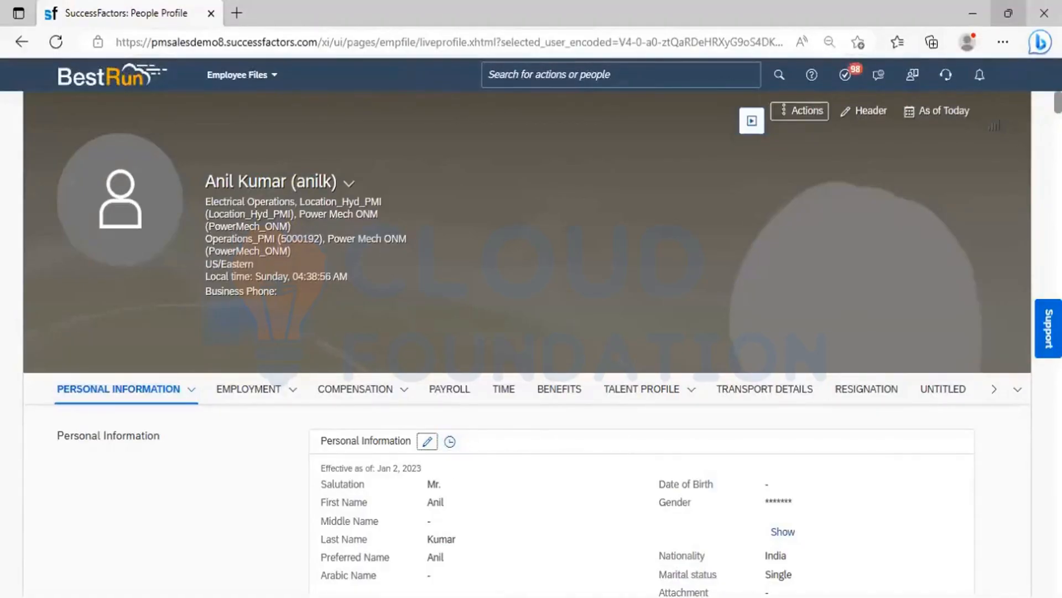
Switch back to the Excel notes and review the Pencil Icon rules on adding information and event reasons in C391 and C392
{"action": "key", "text": "alt+Tab"}
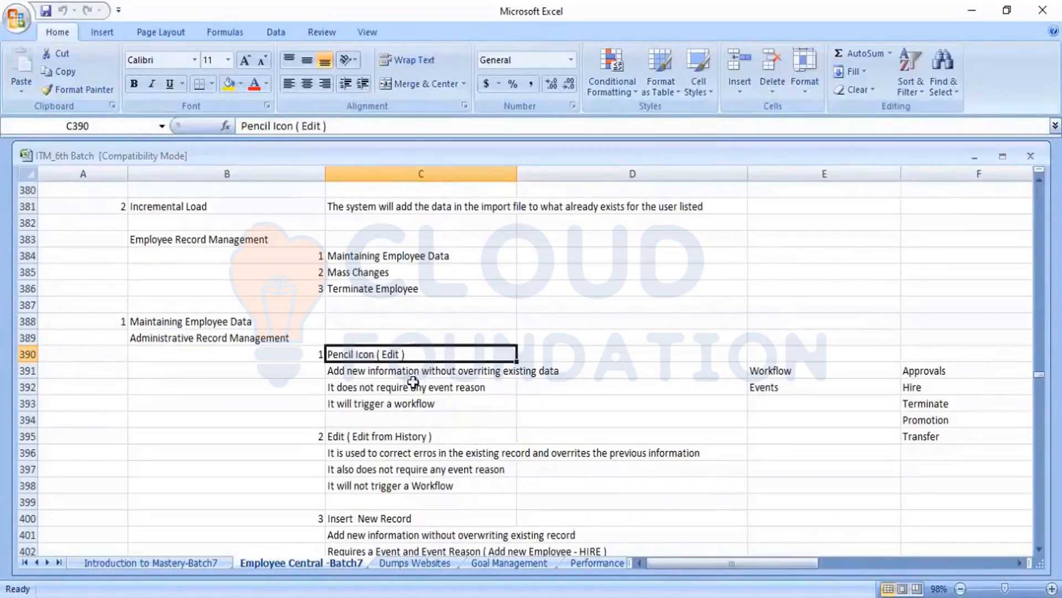
{"action": "left_click", "coordinate": [443, 373]}
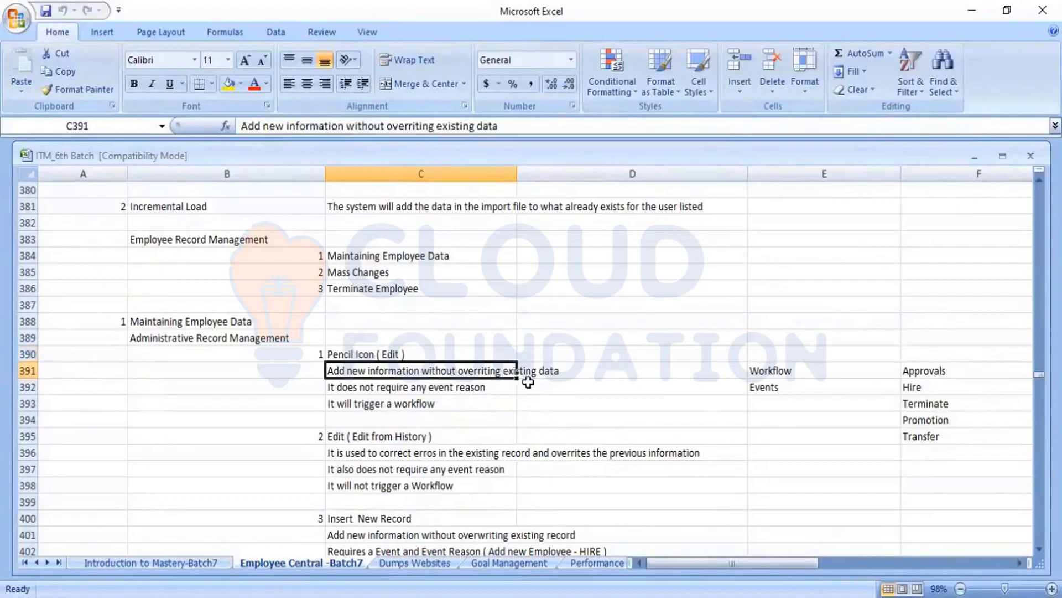
{"action": "left_click", "coordinate": [353, 390]}
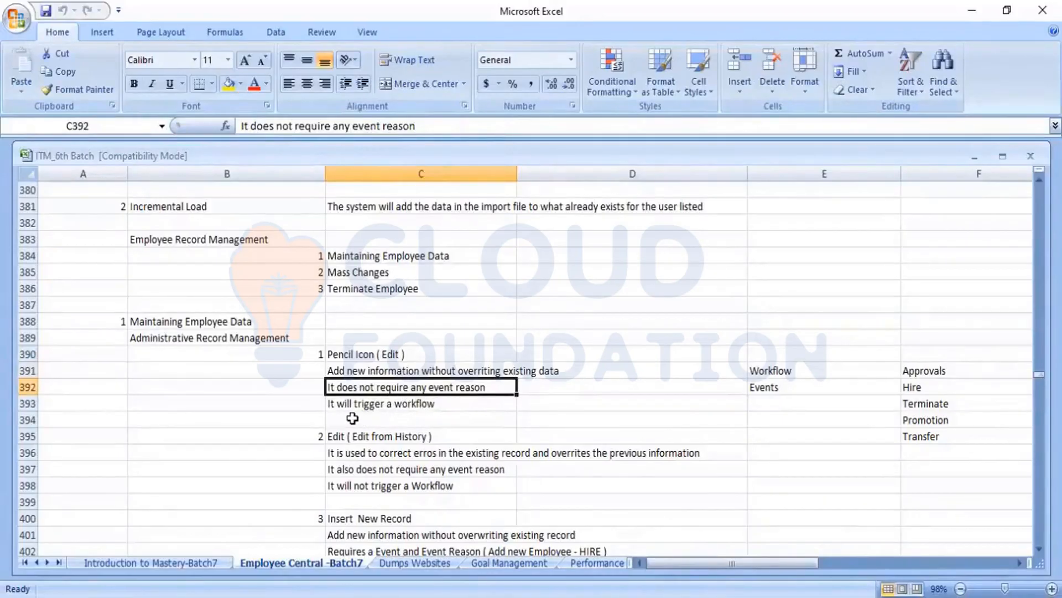
Review the workflow rule in C393, switch to SuccessFactors, and examine the Personal Information edit form effective Apr 30, 2023, closing it unsaved
{"action": "left_click", "coordinate": [427, 407]}
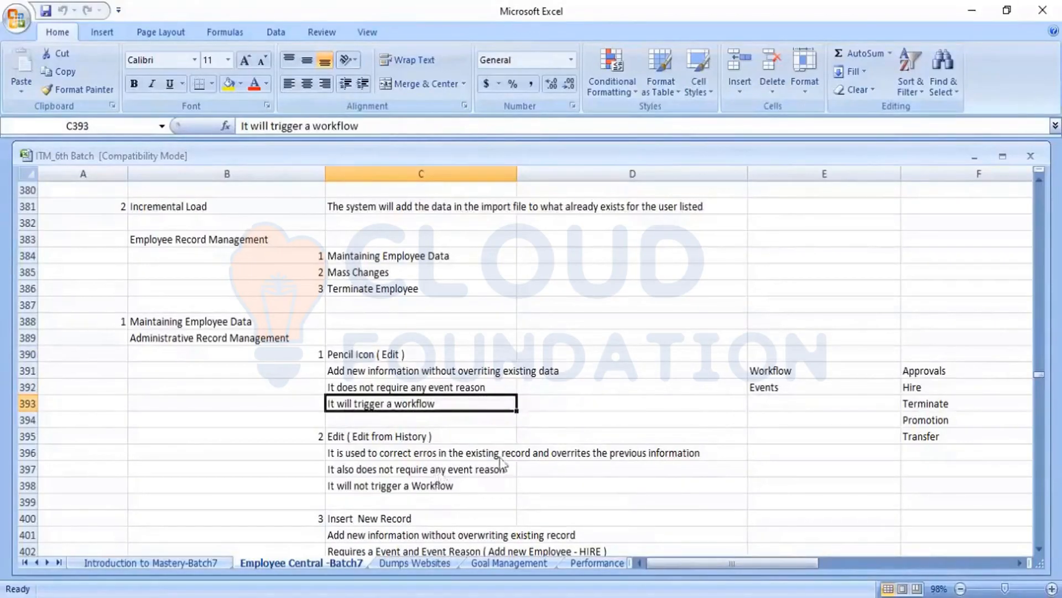
{"action": "key", "text": "alt+Tab"}
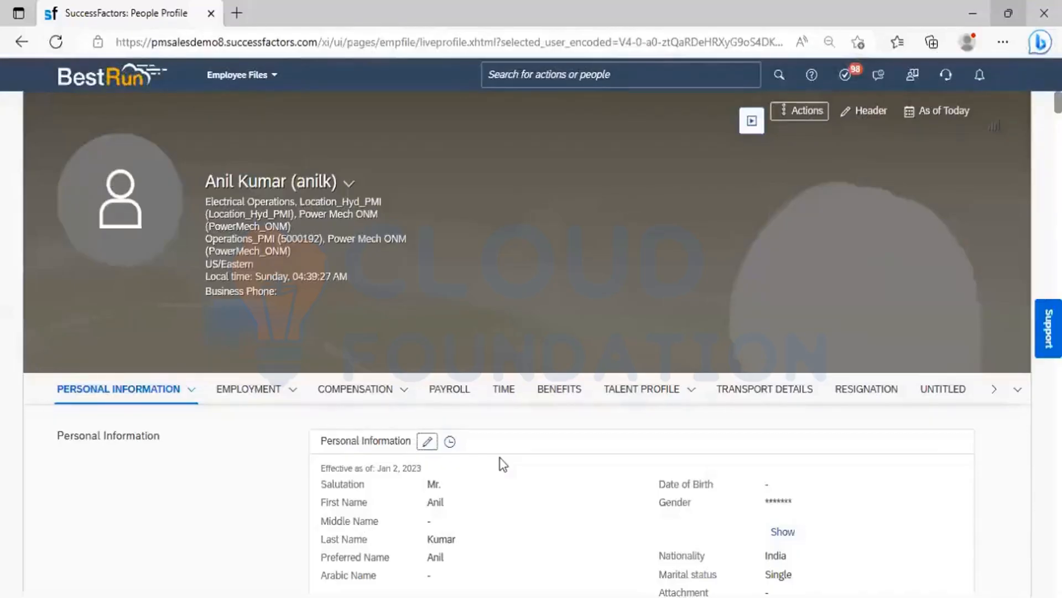
{"action": "left_click", "coordinate": [426, 442]}
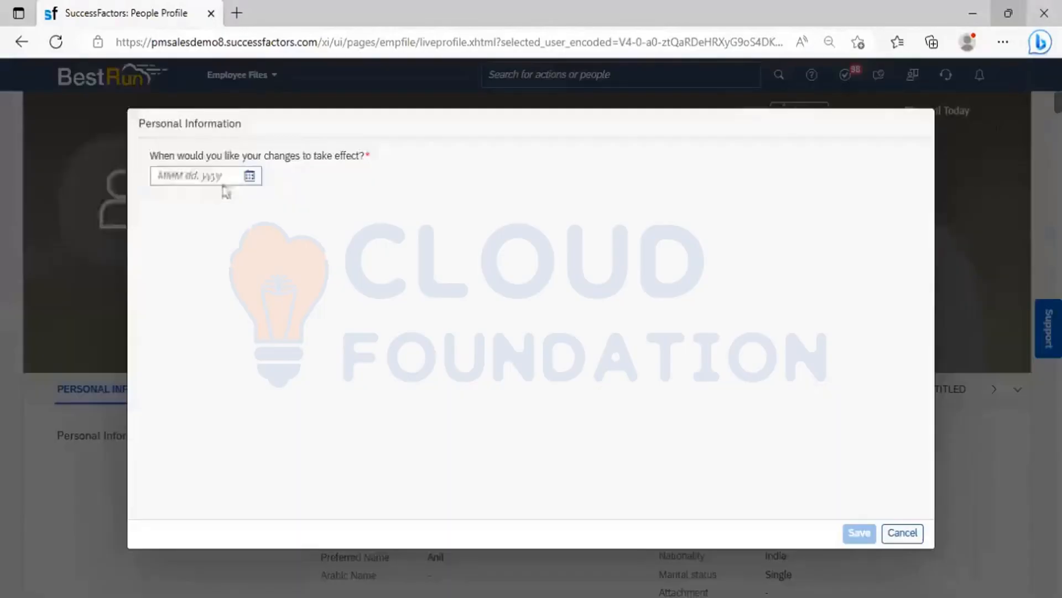
{"action": "left_click", "coordinate": [250, 177]}
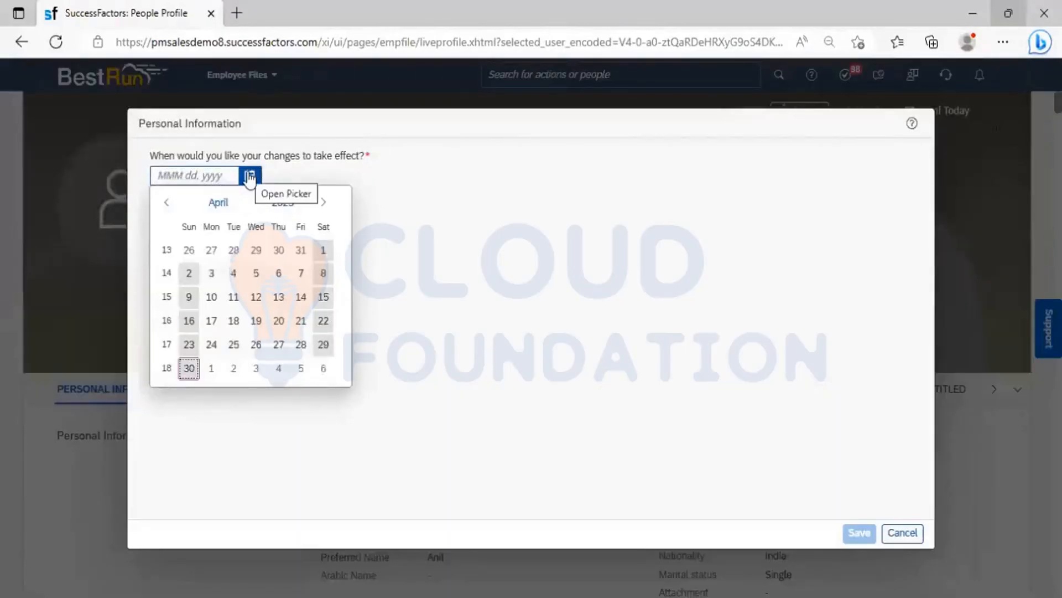
{"action": "left_click", "coordinate": [188, 368]}
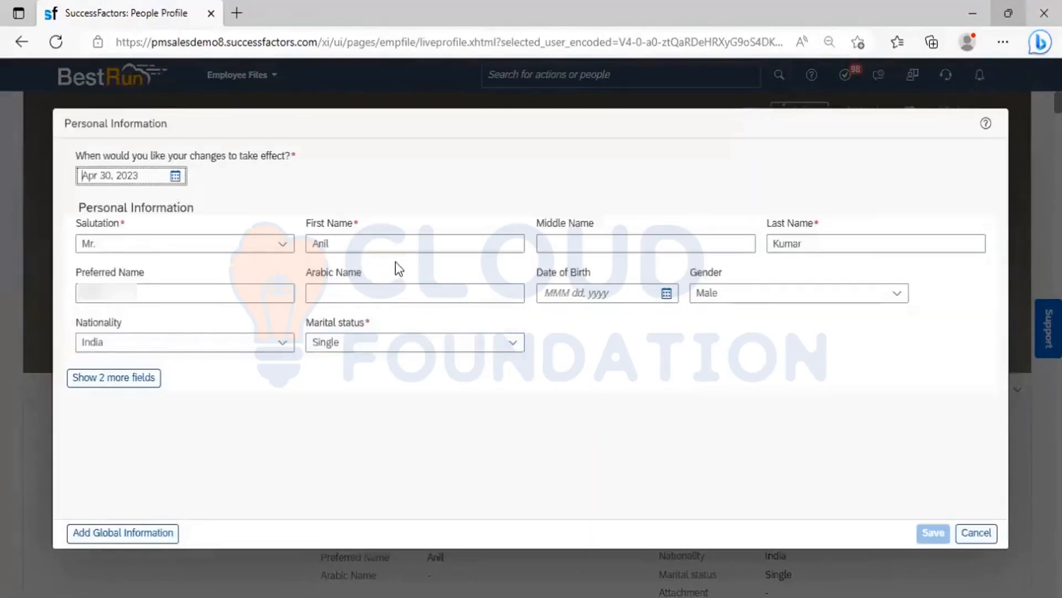
{"action": "left_click", "coordinate": [347, 242]}
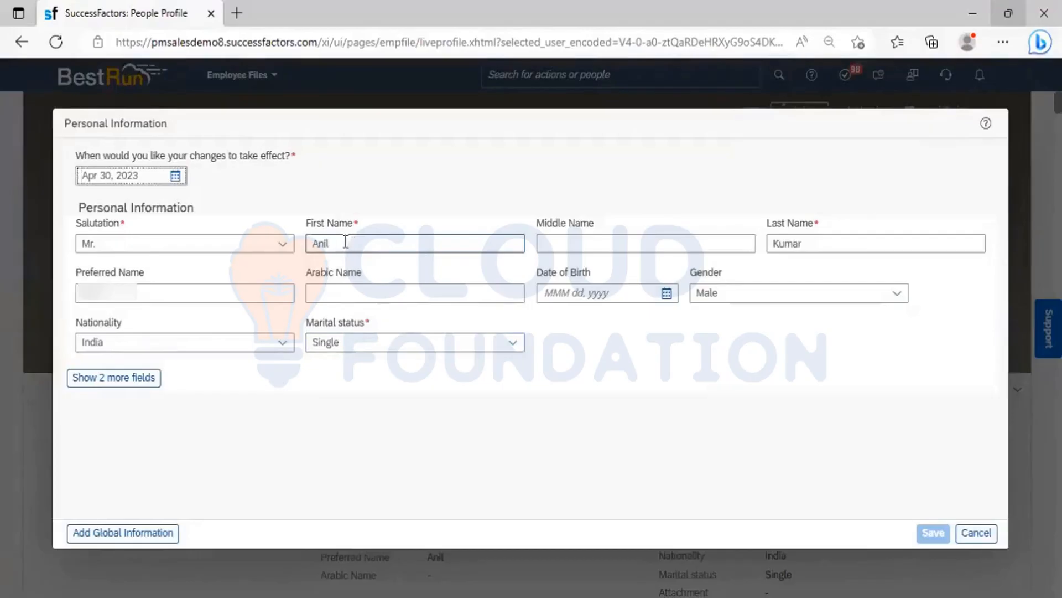
{"action": "left_click", "coordinate": [344, 242]}
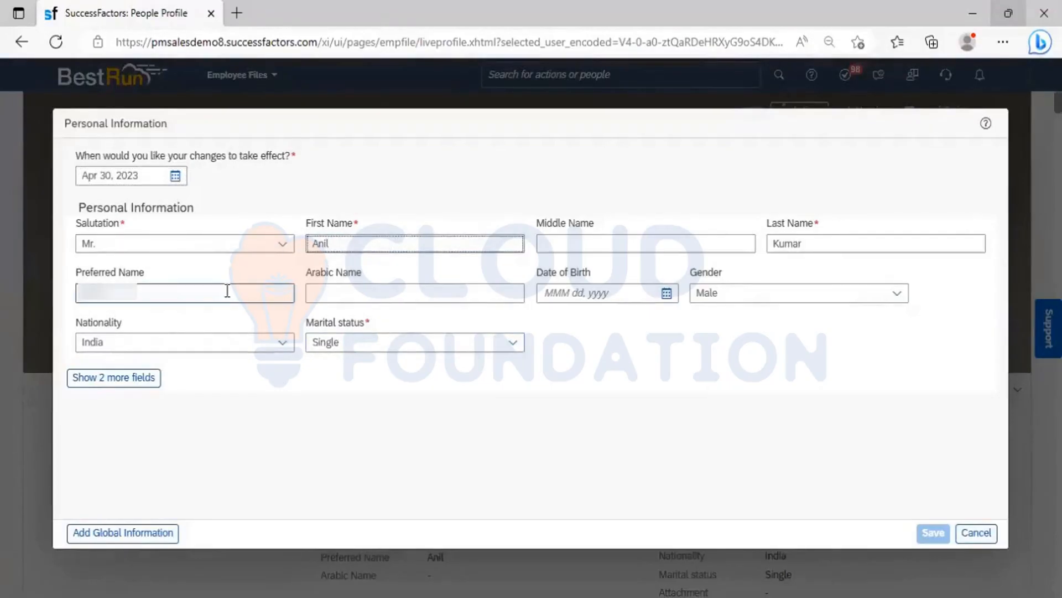
{"action": "left_click", "coordinate": [190, 293]}
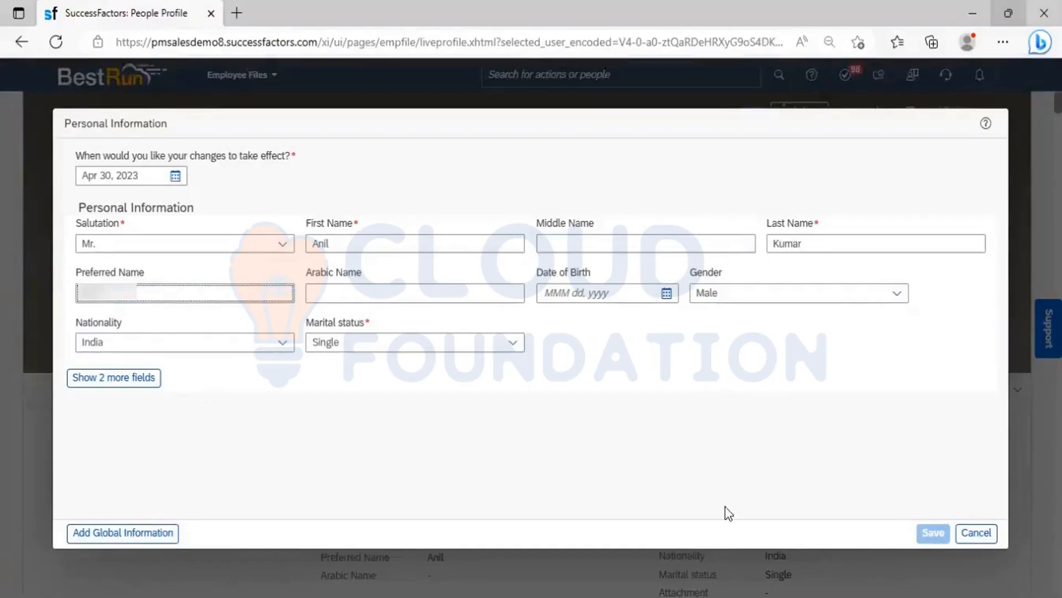
{"action": "left_click", "coordinate": [993, 533]}
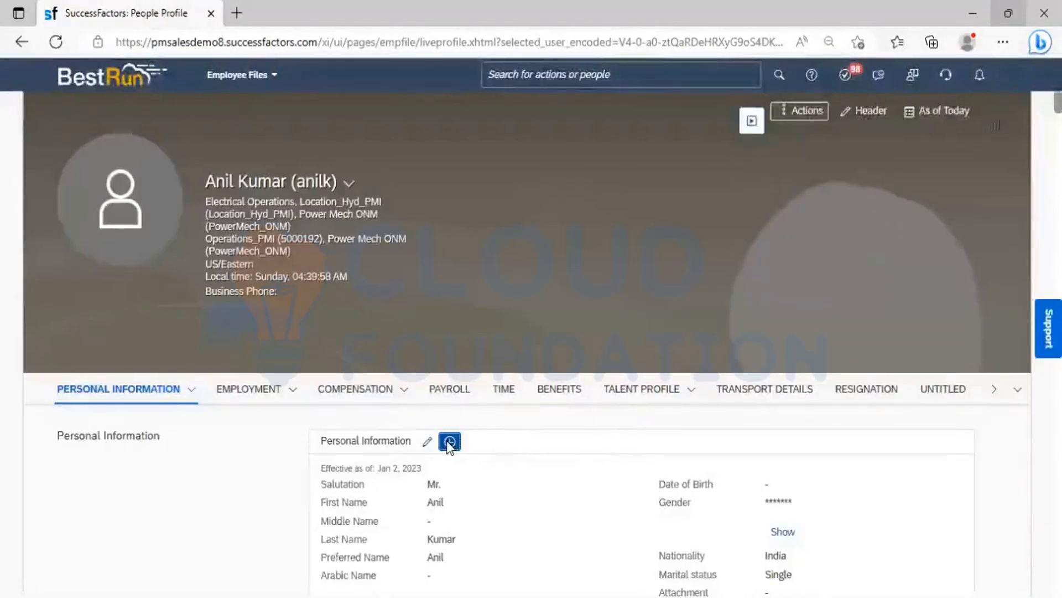
Open the Personal Information change history, examine the edit form for the Jan 02, 2023 record, and close the form without saving
{"action": "left_click", "coordinate": [446, 441]}
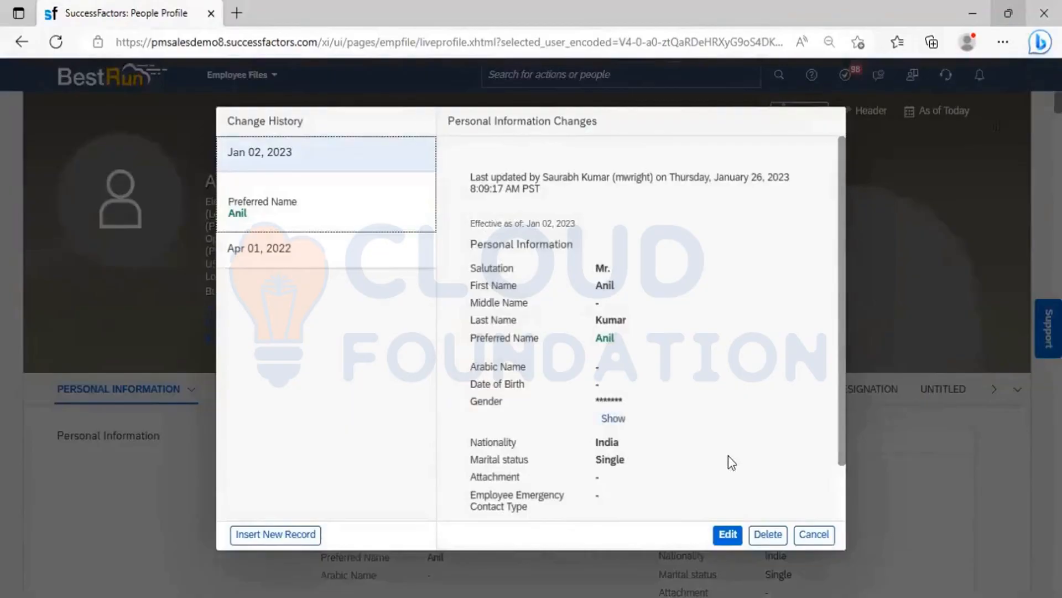
{"action": "left_click", "coordinate": [742, 533]}
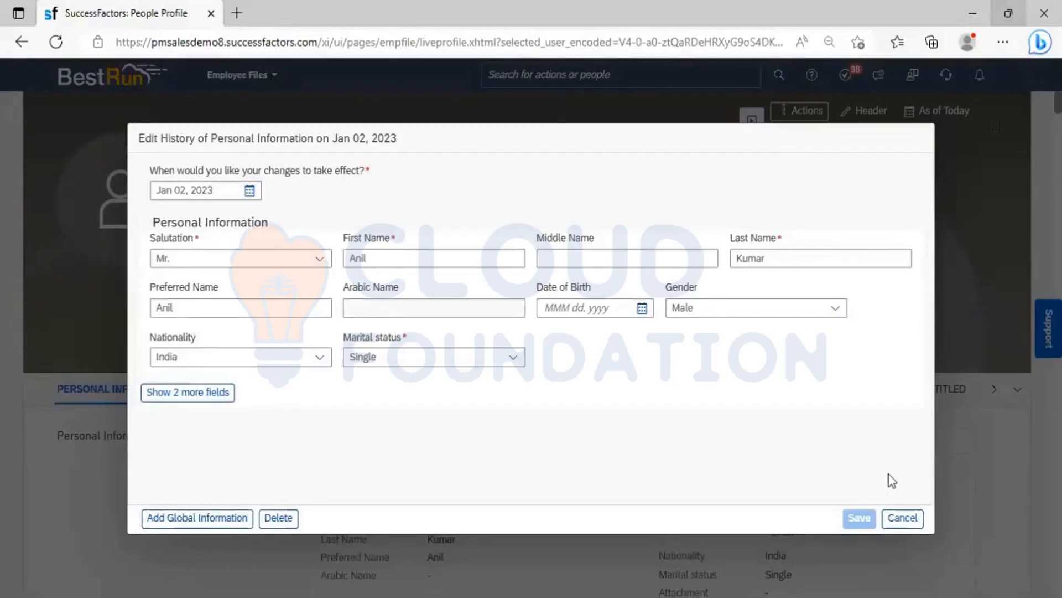
{"action": "left_click", "coordinate": [911, 526]}
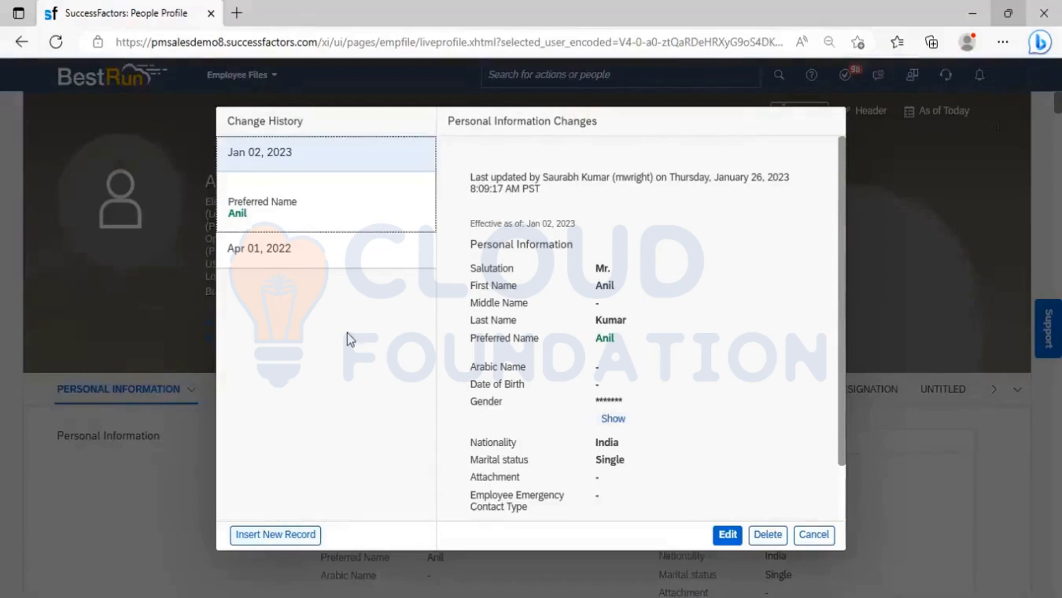
Examine the Insert New Record form, close the change history without saving, and look over the actions available on the employee profile
{"action": "left_click", "coordinate": [271, 536]}
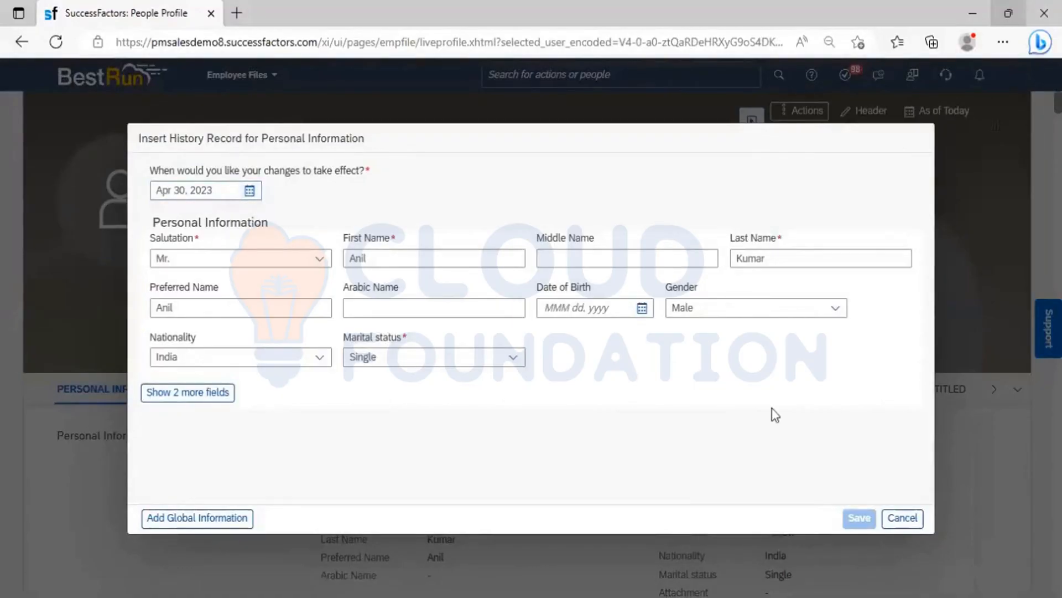
{"action": "left_click", "coordinate": [916, 523]}
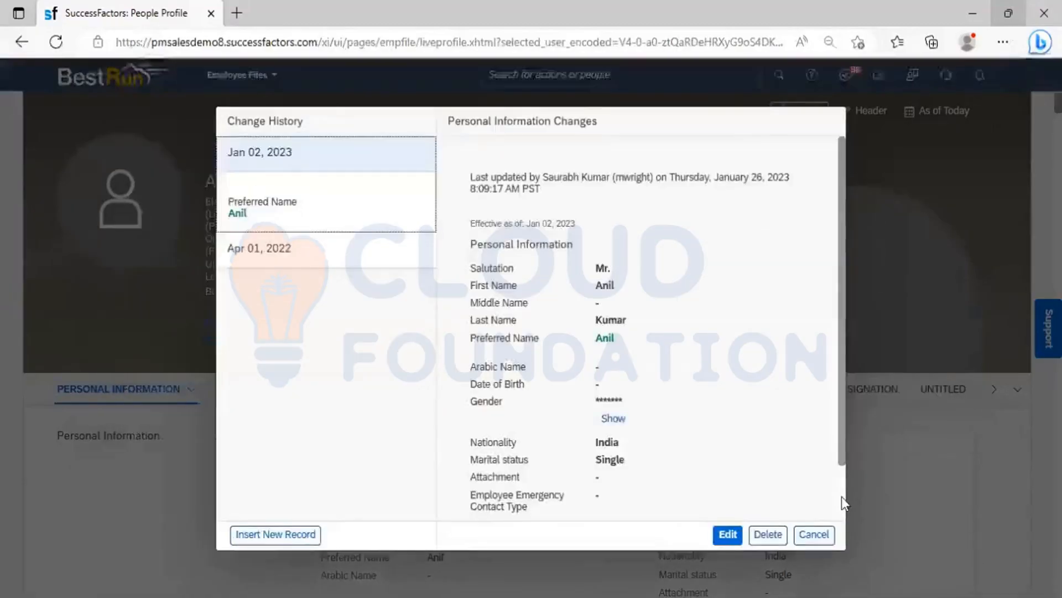
{"action": "left_click", "coordinate": [828, 532]}
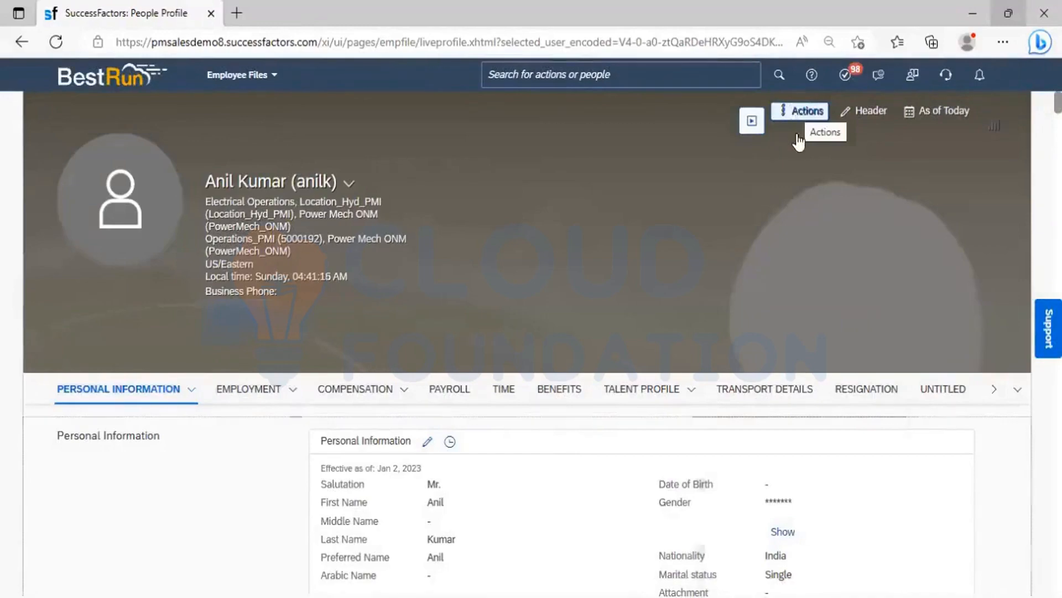
{"action": "left_click", "coordinate": [798, 115]}
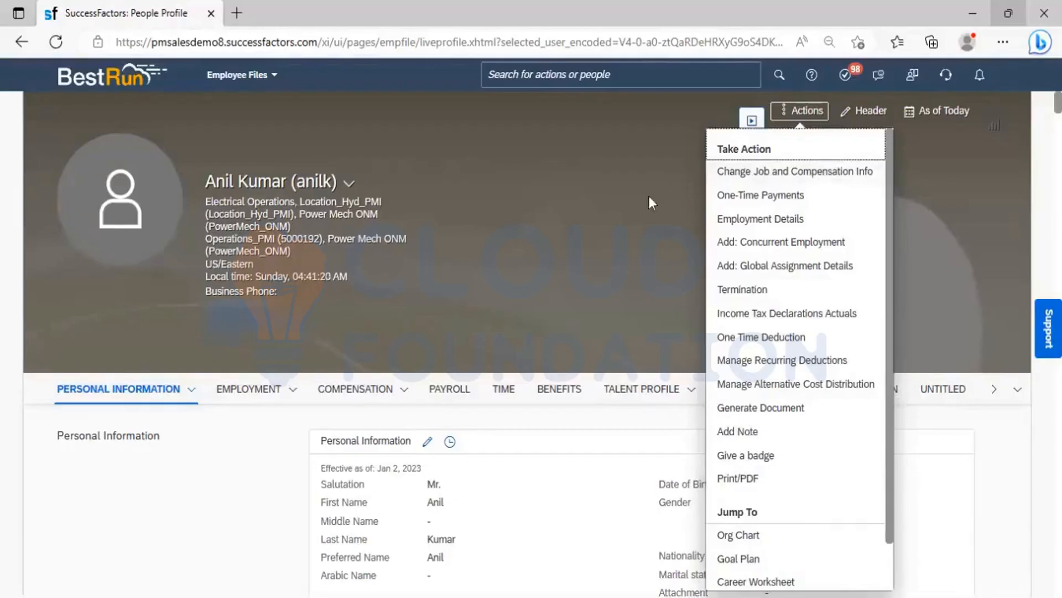
{"action": "left_click", "coordinate": [248, 452]}
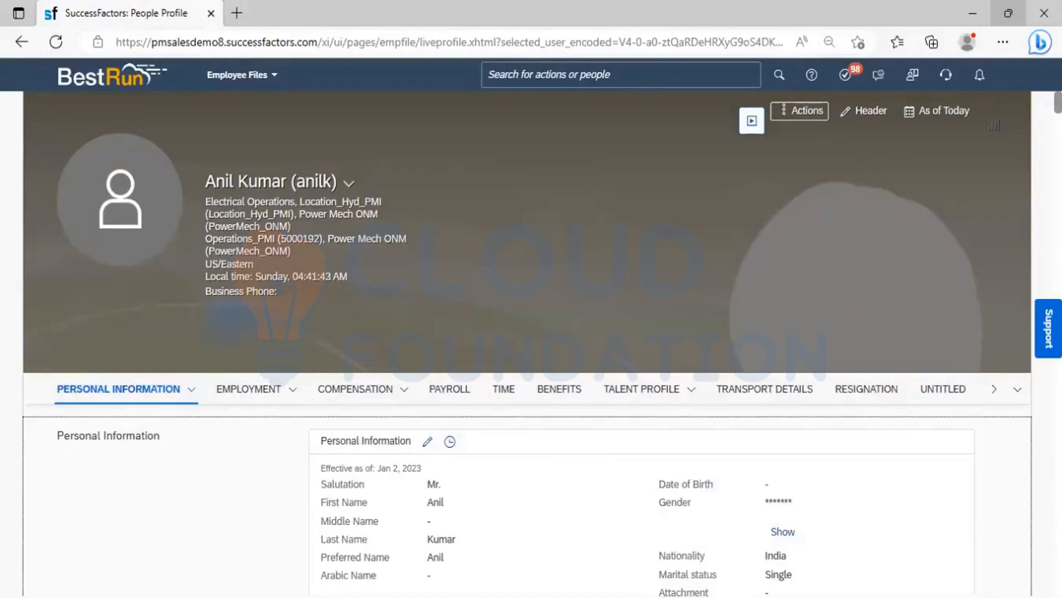
Switch back to the Excel notes and look through the record-editing rules down to the Manage Mass Change entry in row 405
{"action": "left_click", "coordinate": [973, 13]}
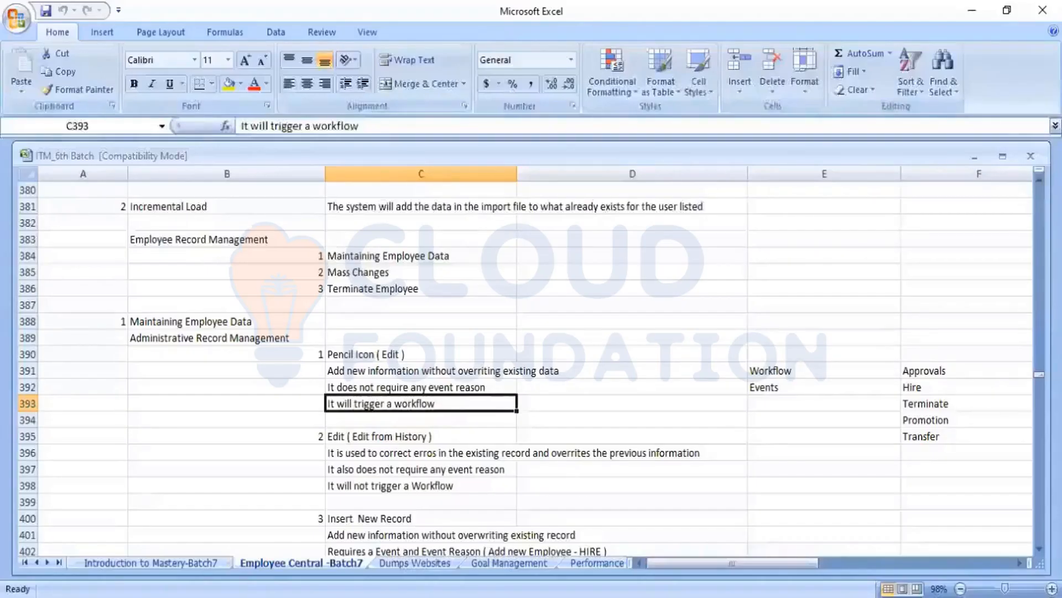
{"action": "key", "text": "Down"}
{"action": "key", "text": "Down"}
{"action": "key", "text": "Down"}
{"action": "key", "text": "Down"}
{"action": "key", "text": "Down"}
{"action": "key", "text": "Down"}
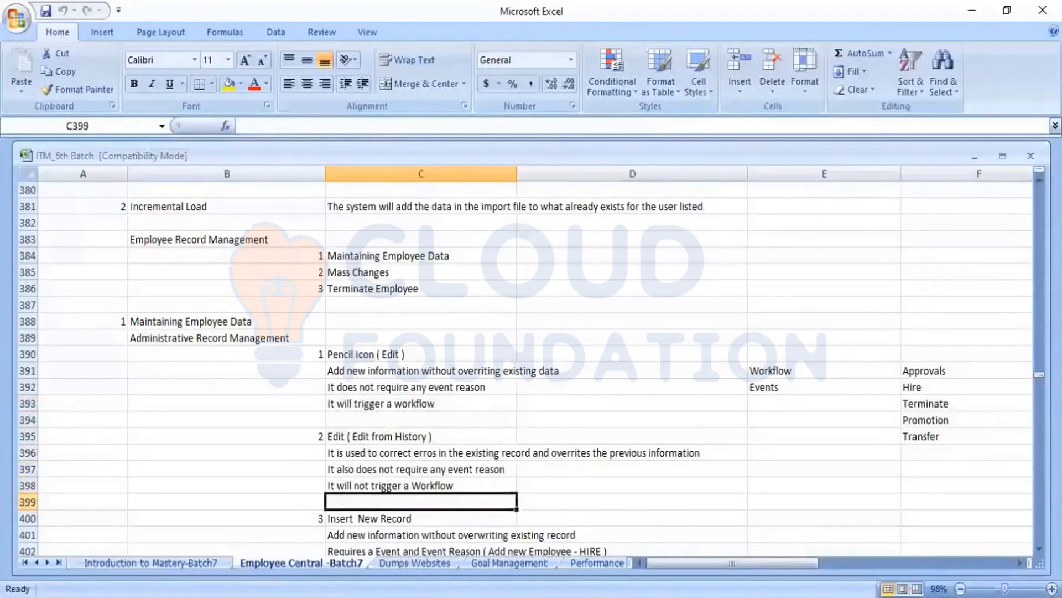
{"action": "key", "text": "Down"}
{"action": "key", "text": "Down"}
{"action": "key", "text": "Down"}
{"action": "key", "text": "Down"}
{"action": "key", "text": "Down"}
{"action": "key", "text": "Down"}
Go back up the notes to the Edit from History description in C396 and review it
{"action": "key", "text": "Up"}
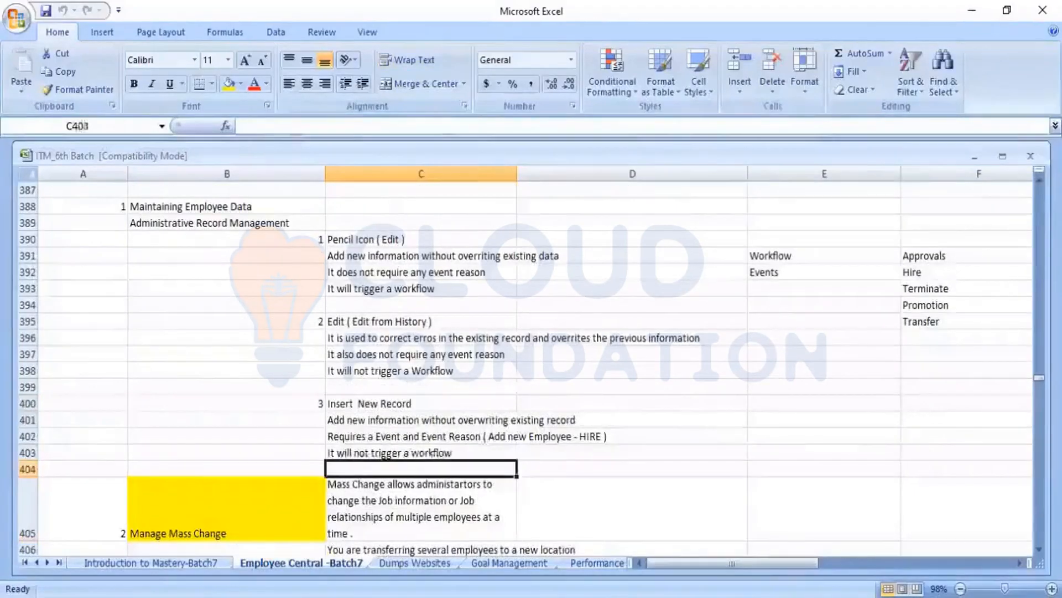
{"action": "key", "text": "Up"}
{"action": "key", "text": "Up"}
{"action": "key", "text": "Up"}
{"action": "key", "text": "Up"}
{"action": "key", "text": "Up"}
{"action": "key", "text": "Up"}
{"action": "key", "text": "Up"}
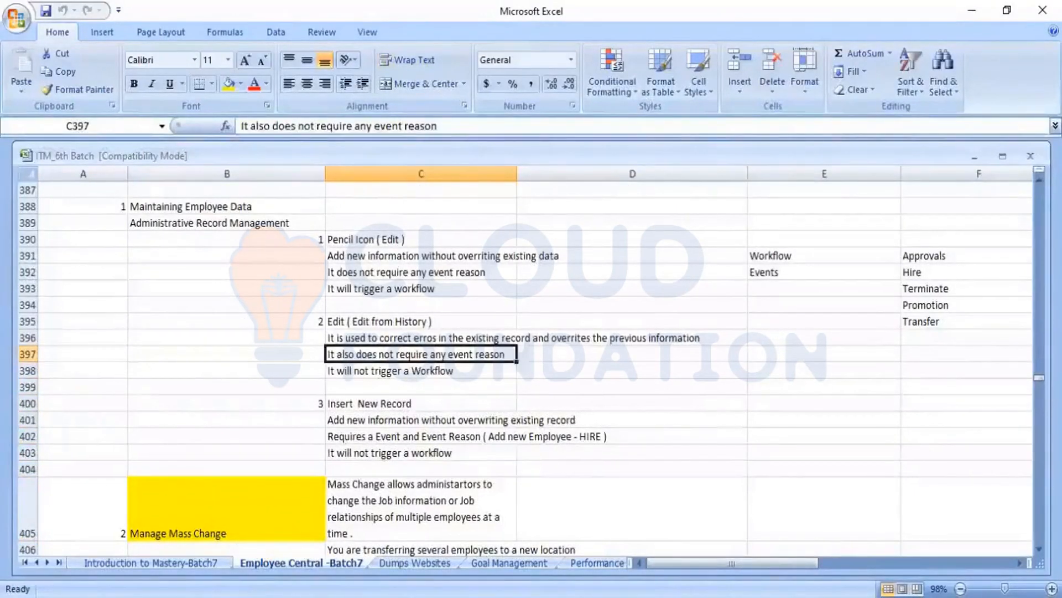
{"action": "key", "text": "Up"}
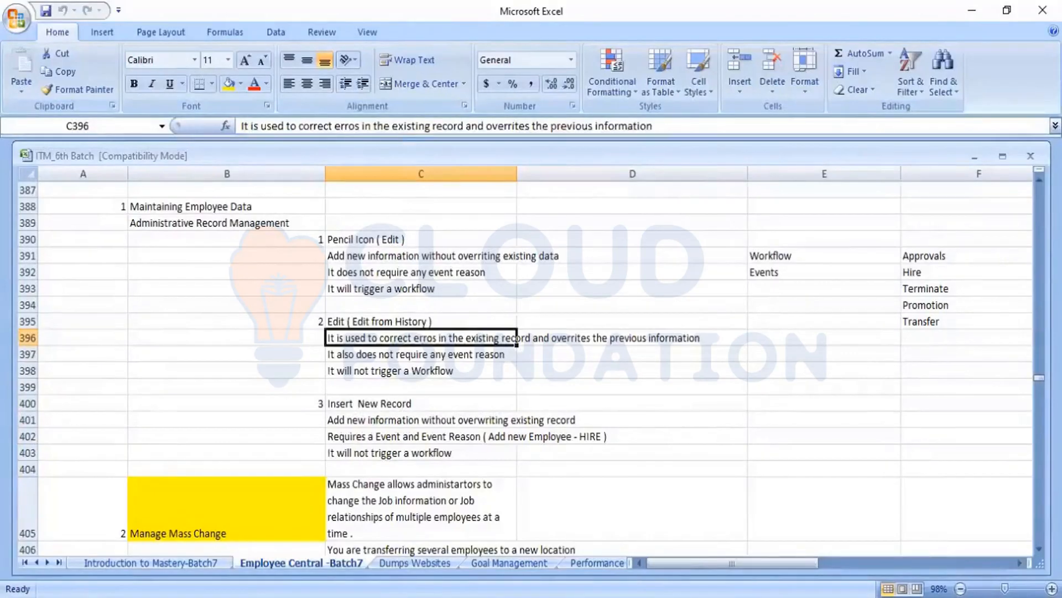
Review the Edit from History heading and its rules on event reasons and workflow in C395 to C398
{"action": "left_click", "coordinate": [421, 354]}
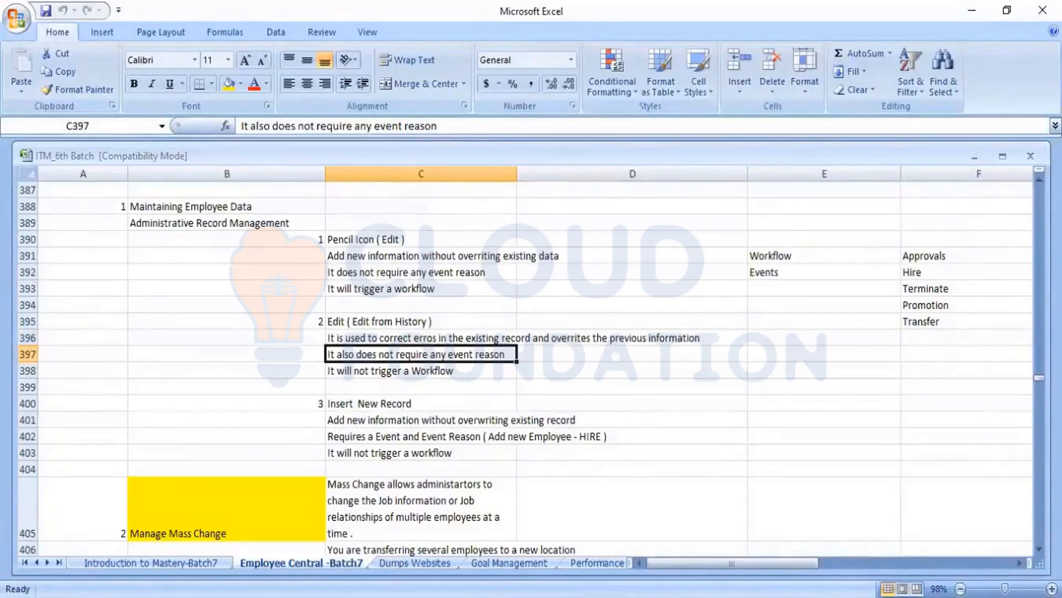
{"action": "key", "text": "Up"}
{"action": "key", "text": "Up"}
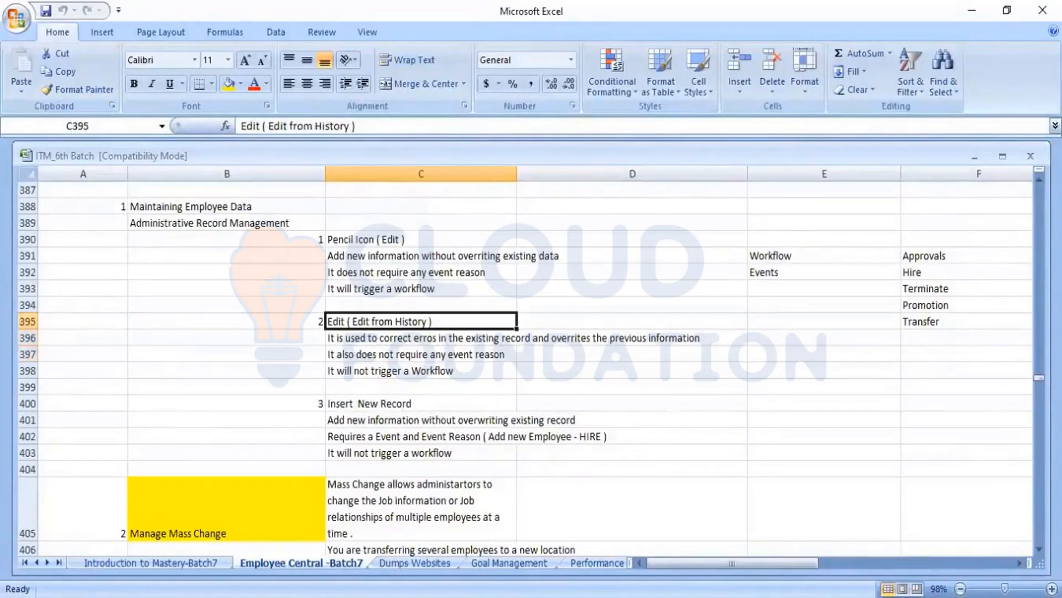
{"action": "key", "text": "Down"}
{"action": "key", "text": "Down"}
{"action": "key", "text": "Down"}
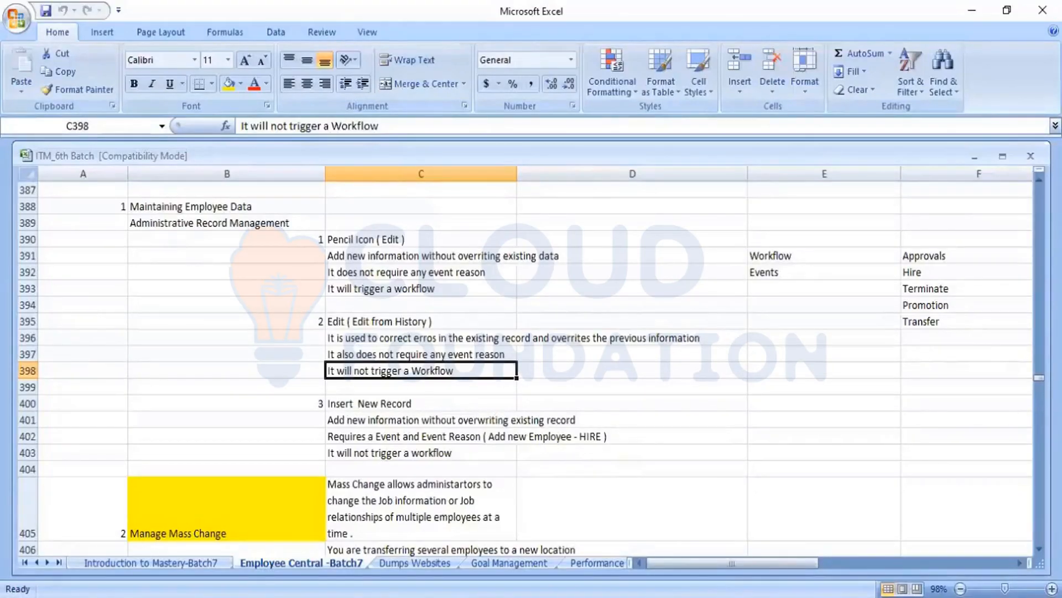
Review the Insert New Record heading and its rules on adding information and event reasons in C400 to C402
{"action": "key", "text": "Return"}
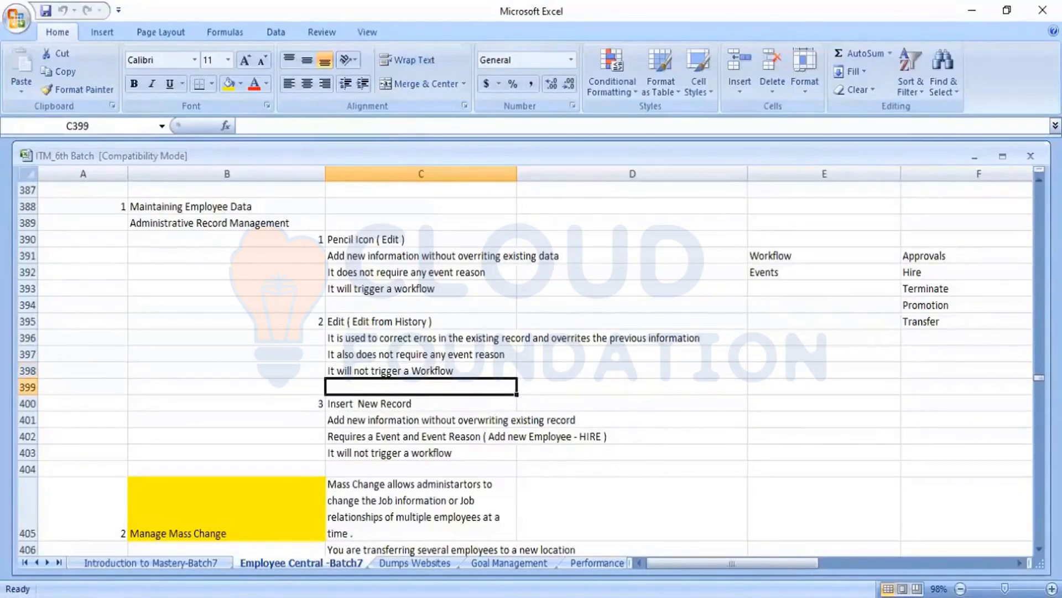
{"action": "key", "text": "Down"}
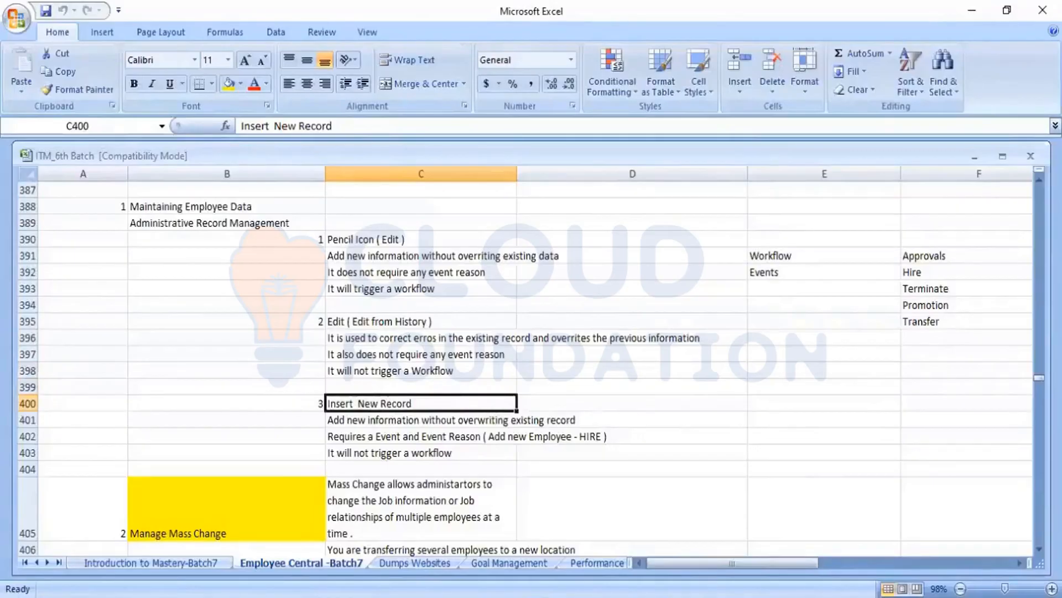
{"action": "left_click", "coordinate": [514, 420]}
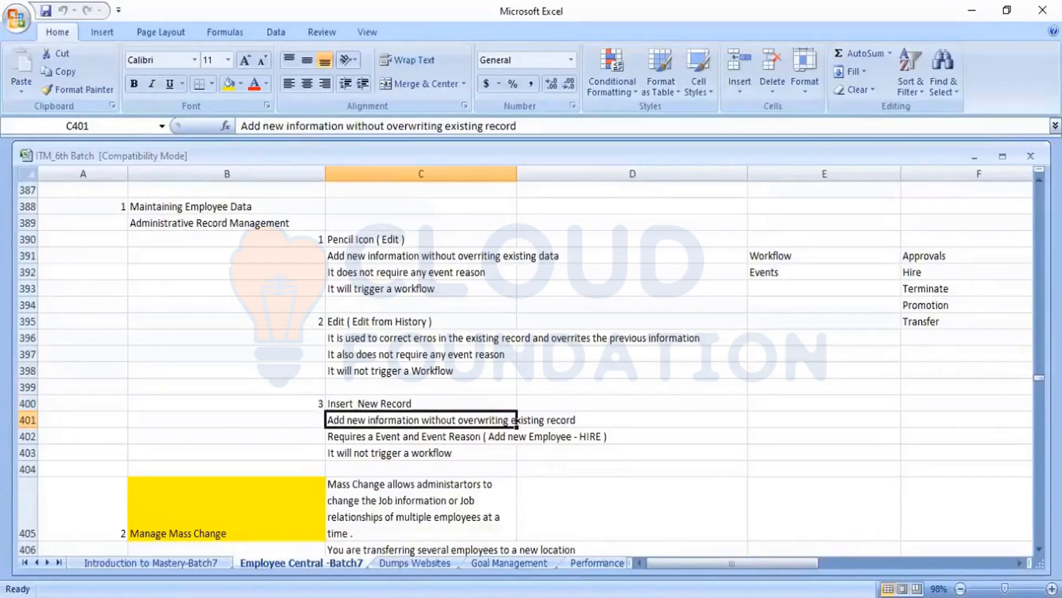
{"action": "left_click", "coordinate": [515, 437]}
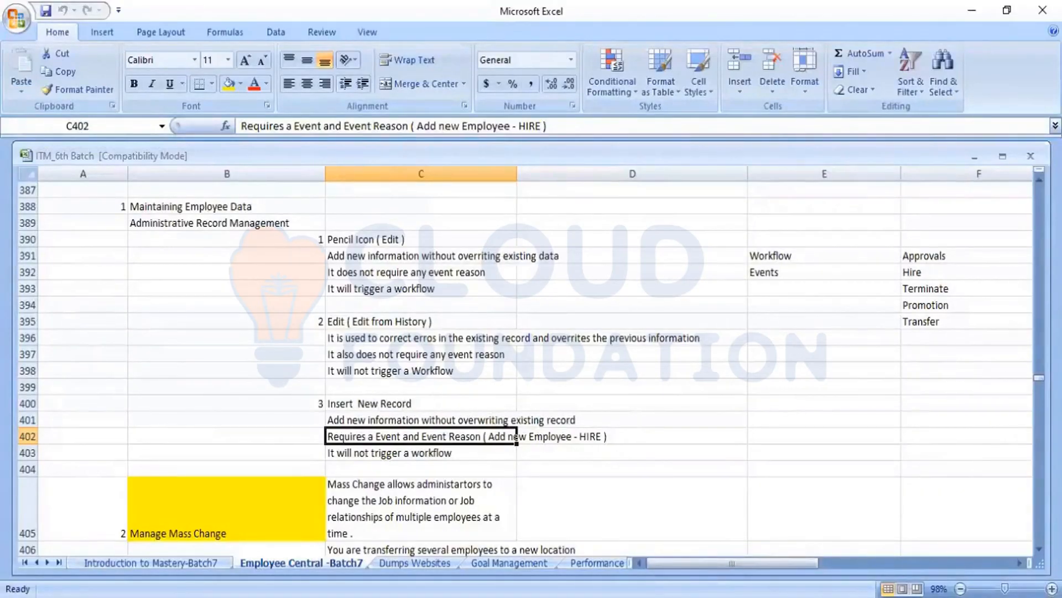
Switch to SuccessFactors and examine the Insert New Record form in the Personal Information change history, including its two additional fields
{"action": "key", "text": "alt+Tab"}
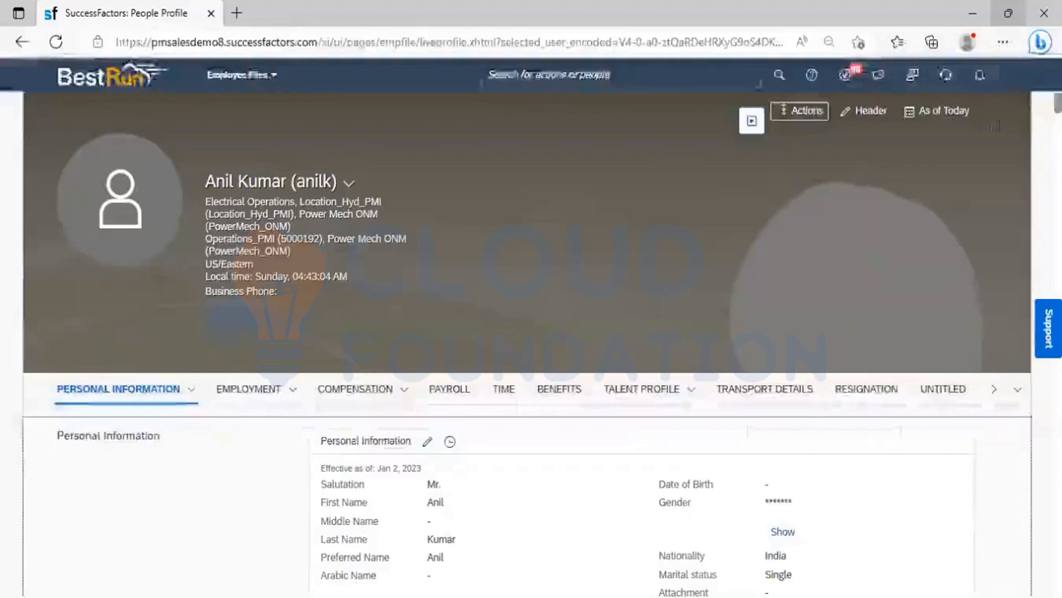
{"action": "left_click", "coordinate": [450, 443]}
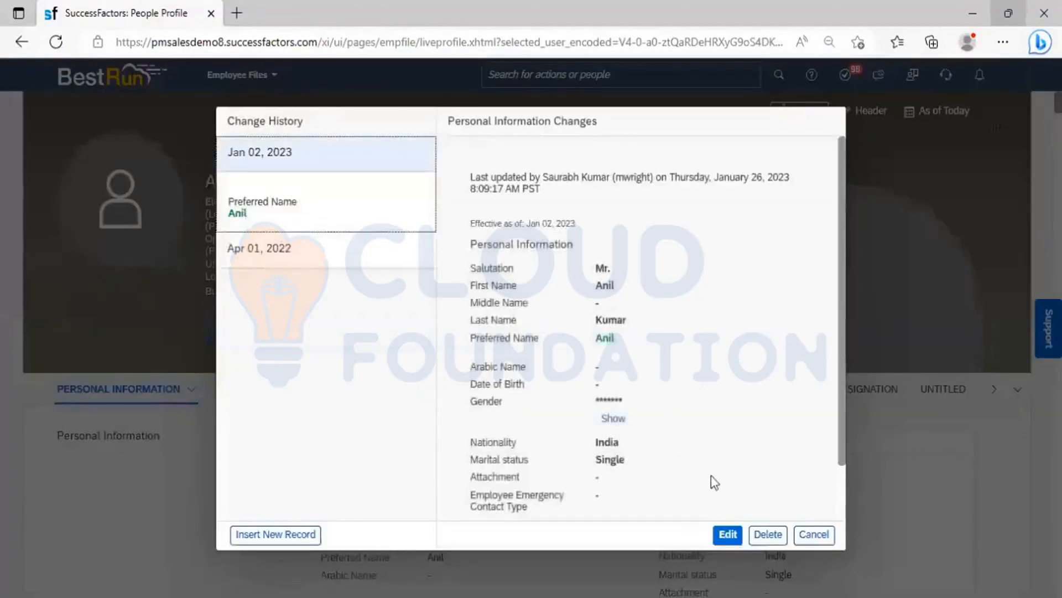
{"action": "left_click", "coordinate": [270, 534]}
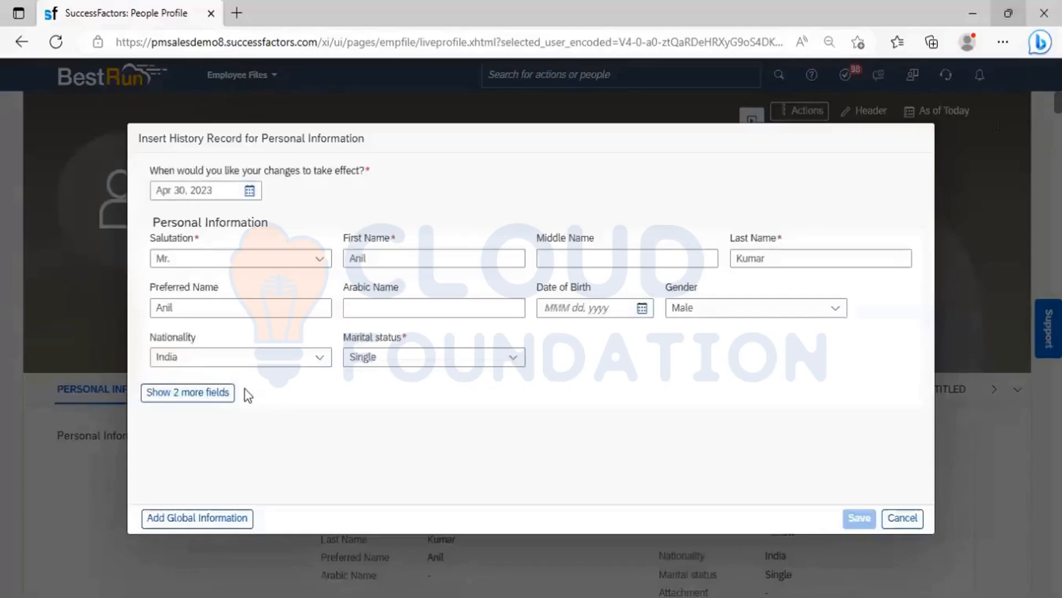
{"action": "left_click", "coordinate": [189, 398]}
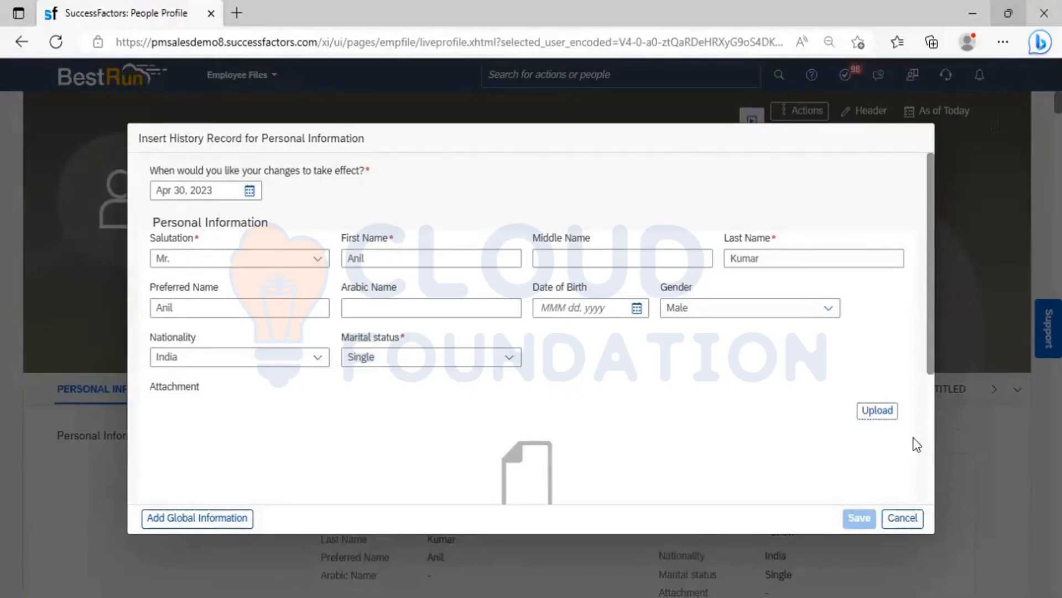
{"action": "scroll", "coordinate": [931, 452], "scroll_direction": "down", "scroll_amount": 4}
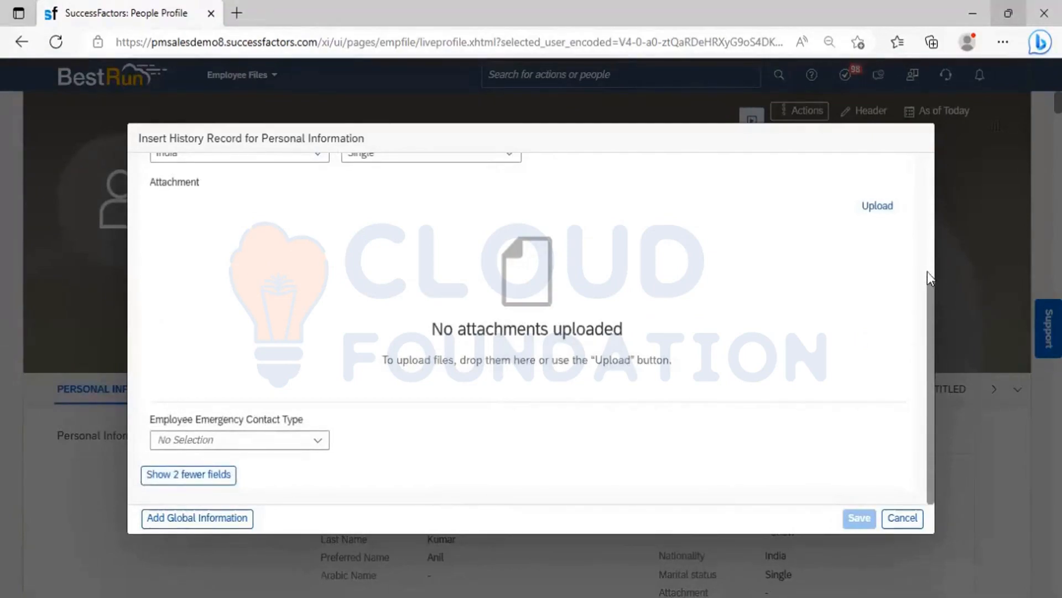
{"action": "scroll", "coordinate": [934, 239], "scroll_direction": "up", "scroll_amount": 4}
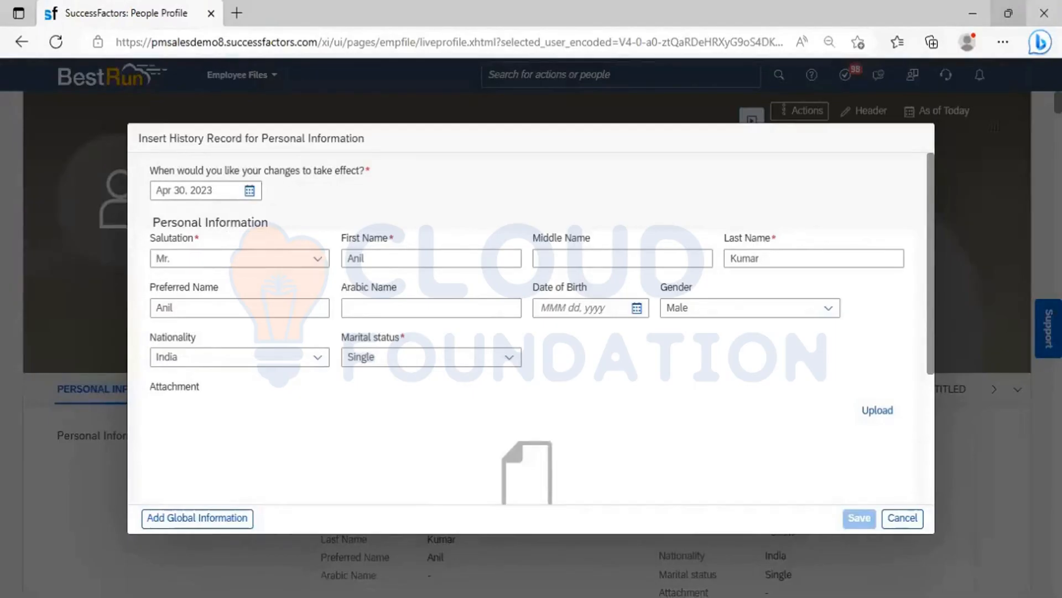
Switch to the Excel notes, review the Insert New Record workflow rule in C403 and return to the Edit from History heading in C395
{"action": "key", "text": "alt+Tab"}
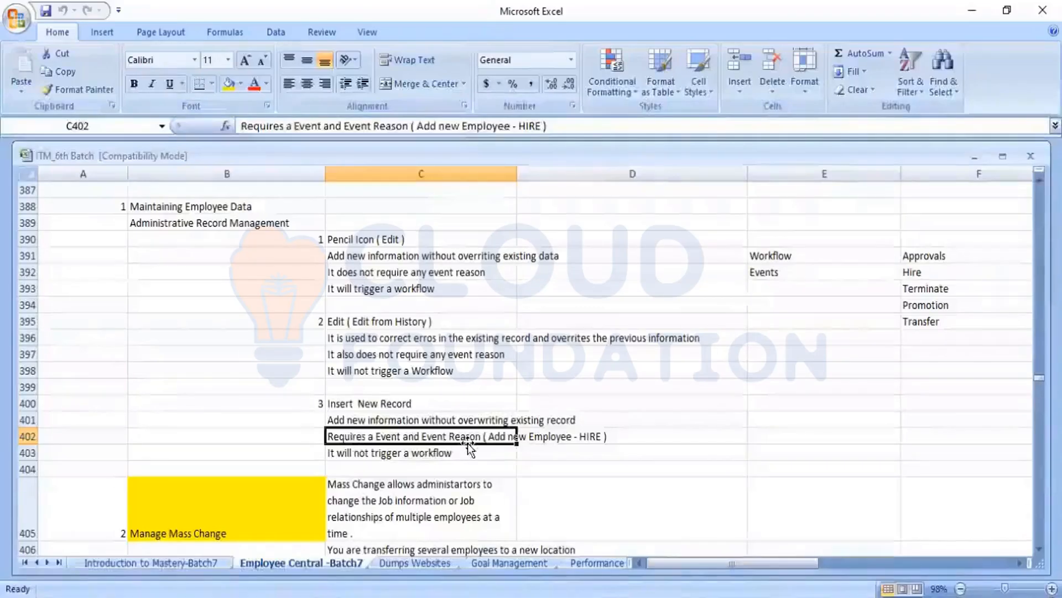
{"action": "left_click", "coordinate": [366, 453]}
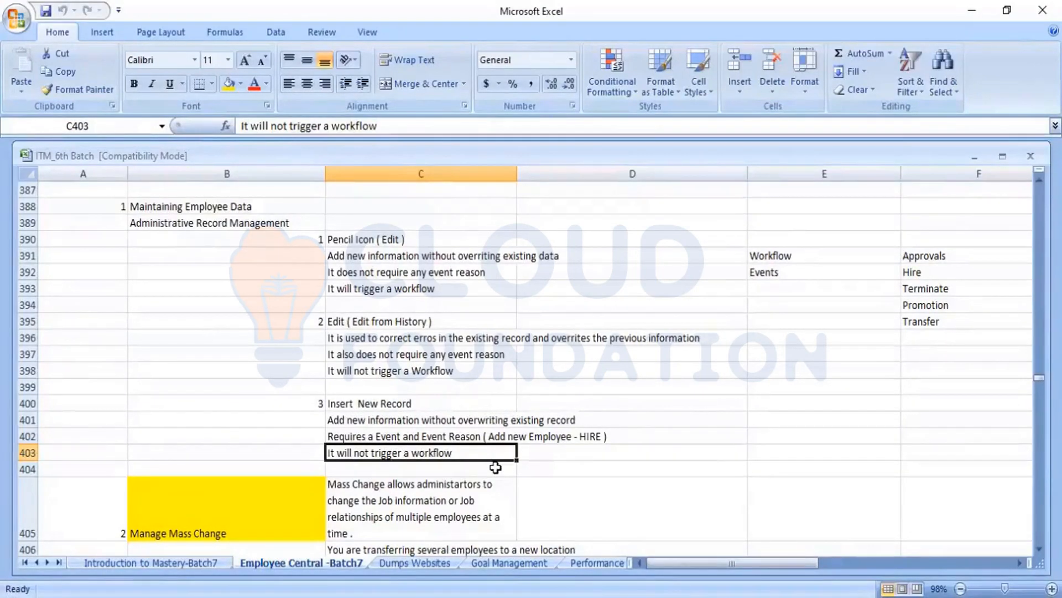
{"action": "key", "text": "Up"}
{"action": "key", "text": "Up"}
{"action": "key", "text": "Up"}
{"action": "key", "text": "Up"}
{"action": "key", "text": "Up"}
{"action": "key", "text": "Up"}
{"action": "key", "text": "Up"}
{"action": "key", "text": "Up"}
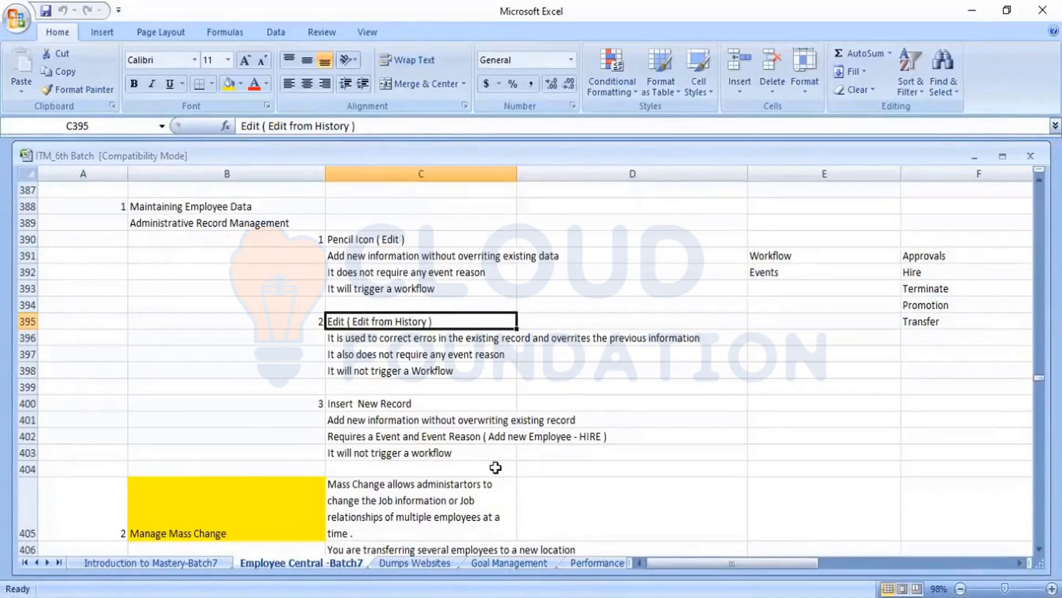
Move down the notes from Edit from History to the Insert New Record heading in C400
{"action": "key", "text": "Down"}
{"action": "key", "text": "Down"}
{"action": "key", "text": "Down"}
{"action": "key", "text": "Down"}
{"action": "key", "text": "Down"}
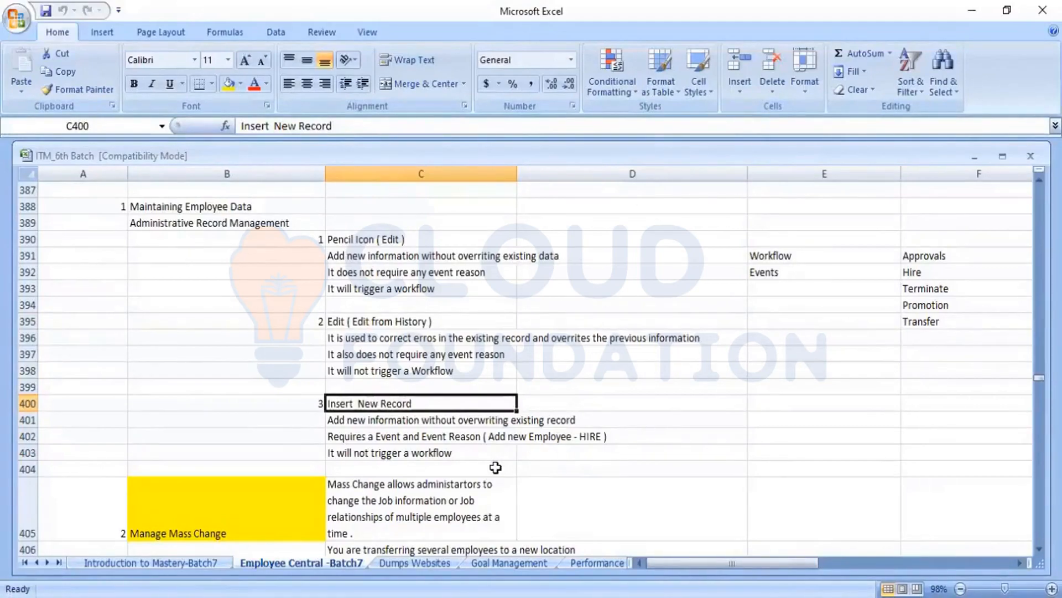
Go back up the notes to the Pencil Icon (Edit) heading in C390 and review it
{"action": "key", "text": "Up"}
{"action": "key", "text": "Up"}
{"action": "key", "text": "Up"}
{"action": "key", "text": "Up"}
{"action": "key", "text": "Up"}
{"action": "key", "text": "Up"}
{"action": "key", "text": "Up"}
{"action": "key", "text": "Up"}
{"action": "key", "text": "Up"}
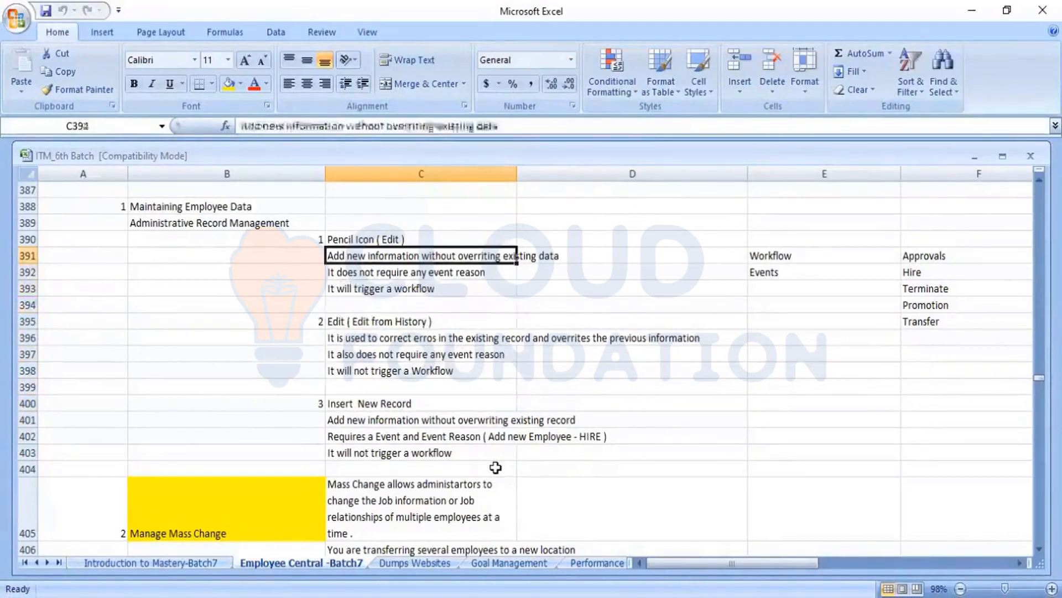
{"action": "key", "text": "Up"}
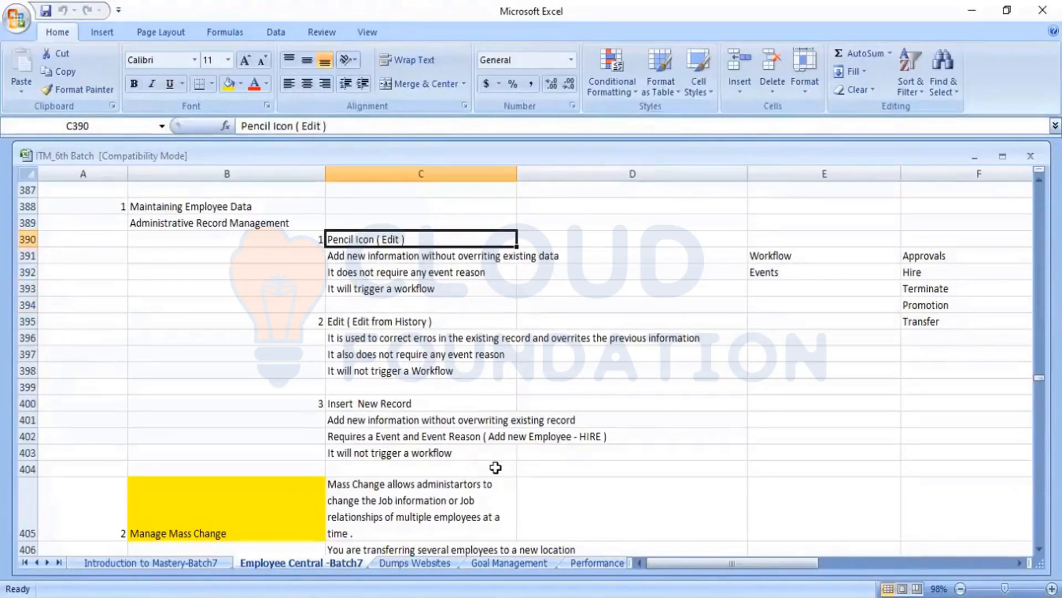
Compare the Edit from History heading and description in C395 and C396 with the Insert New Record heading in C400
{"action": "key", "text": "Down"}
{"action": "key", "text": "Down"}
{"action": "key", "text": "Down"}
{"action": "key", "text": "Down"}
{"action": "key", "text": "Down"}
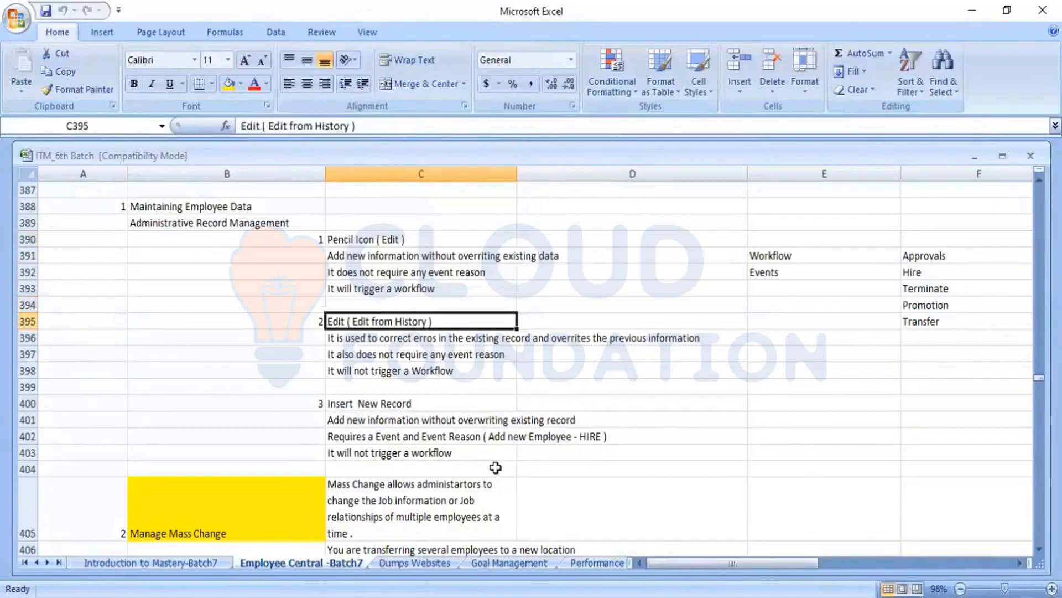
{"action": "key", "text": "Down"}
{"action": "key", "text": "Down"}
{"action": "key", "text": "Down"}
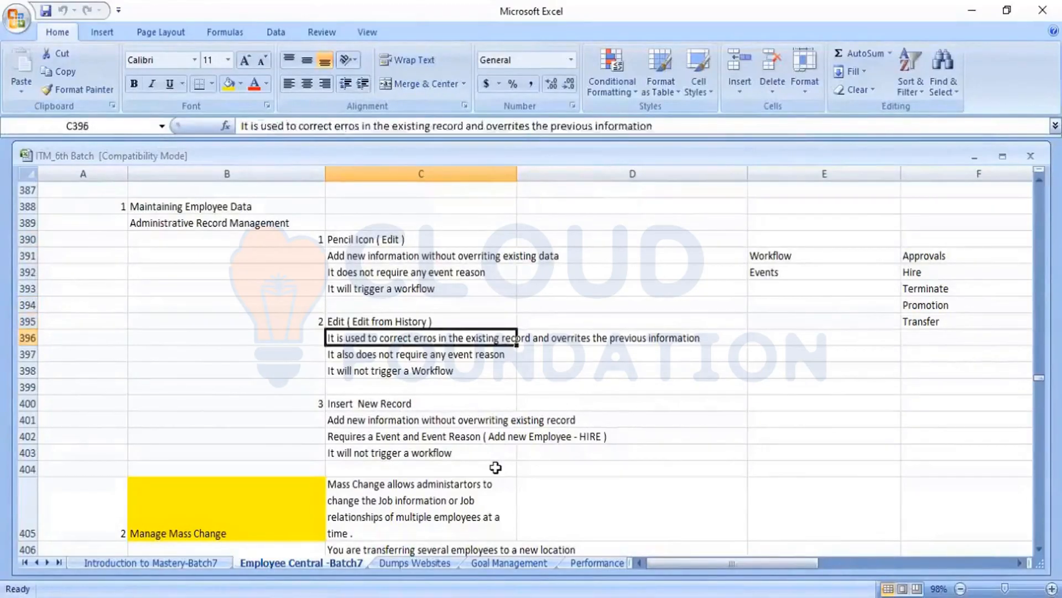
{"action": "key", "text": "Down"}
{"action": "key", "text": "Down"}
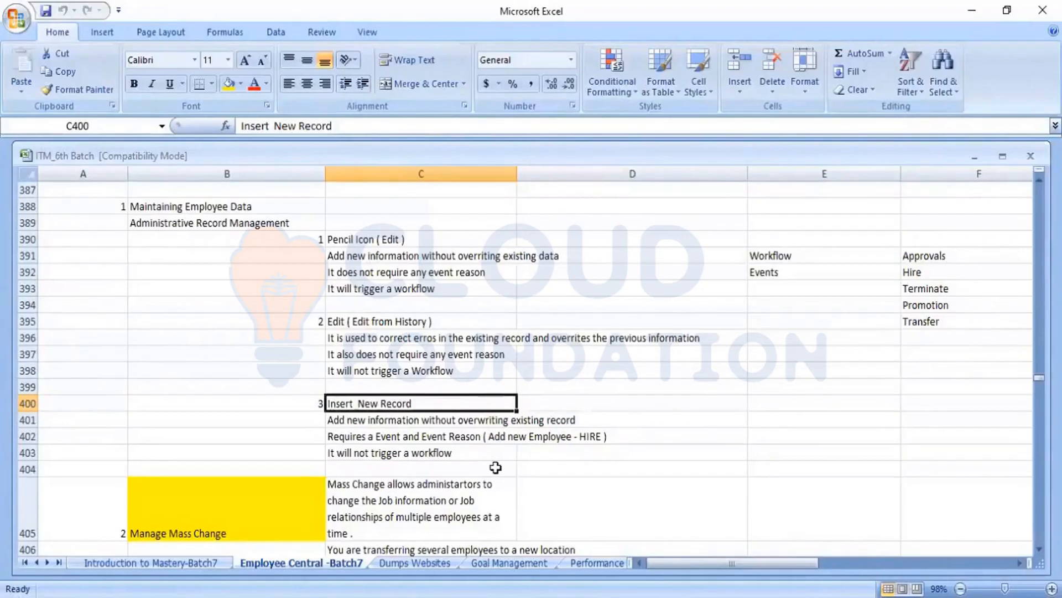
Go down to the Manage Mass Change topic in B405 and review its description in C405
{"action": "key", "text": "Down"}
{"action": "key", "text": "Down"}
{"action": "key", "text": "Down"}
{"action": "key", "text": "Down"}
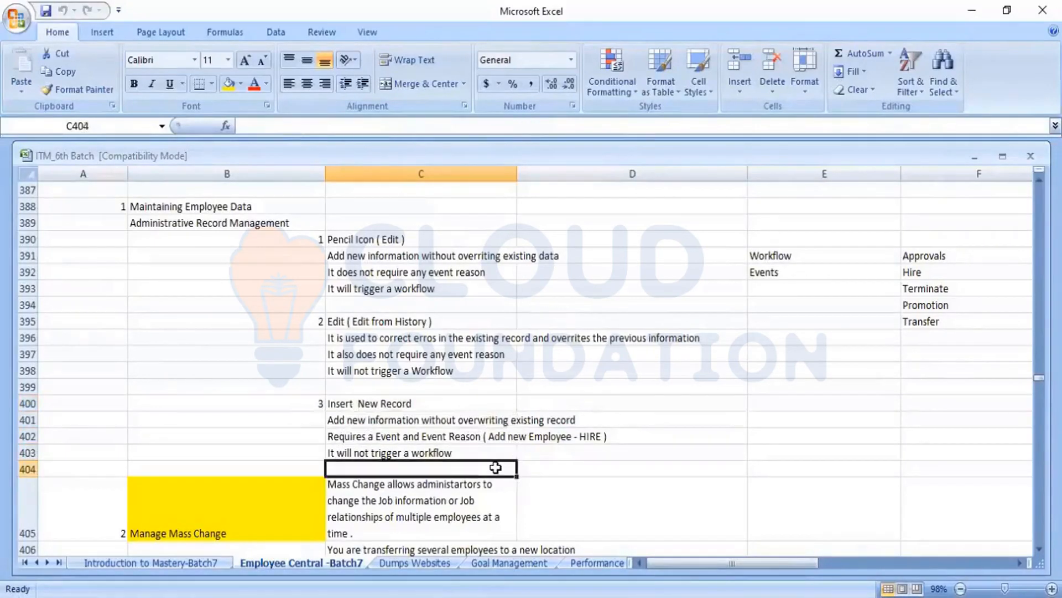
{"action": "key", "text": "Down"}
{"action": "key", "text": "Down"}
{"action": "key", "text": "Down"}
{"action": "key", "text": "Up"}
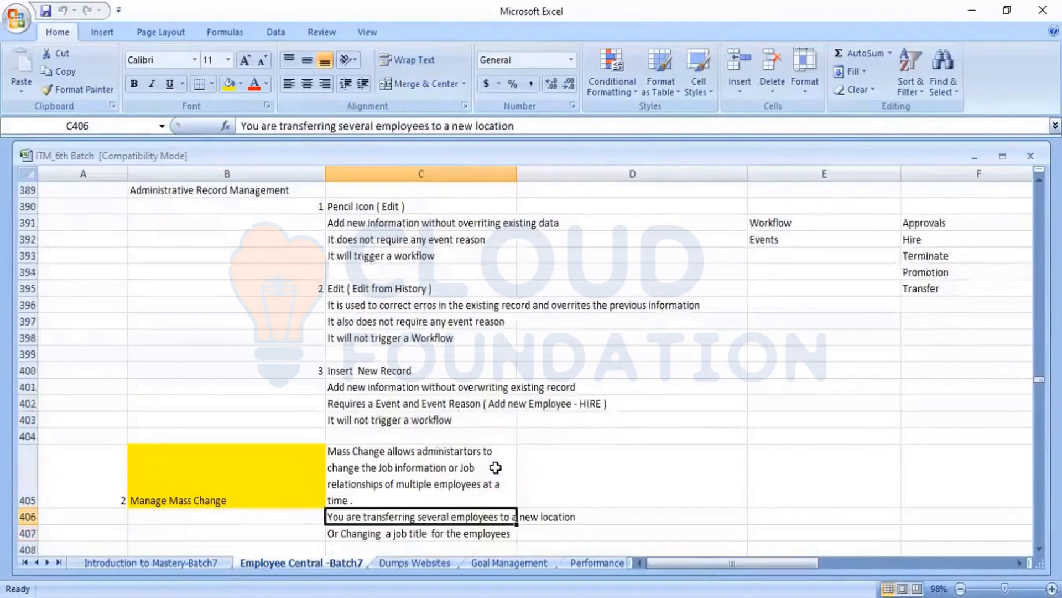
{"action": "key", "text": "Up"}
{"action": "key", "text": "Left"}
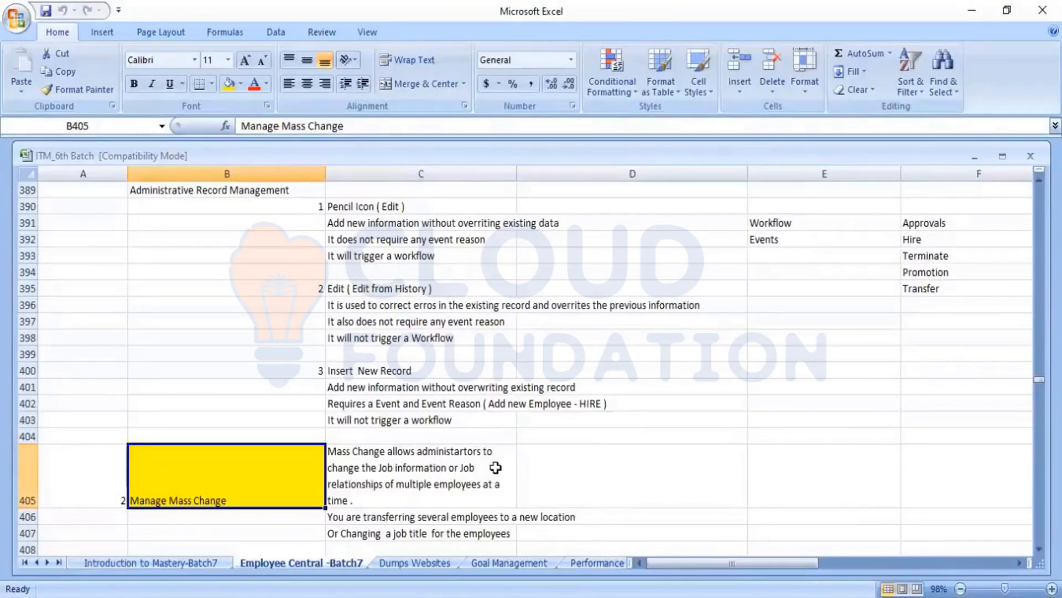
{"action": "key", "text": "Right"}
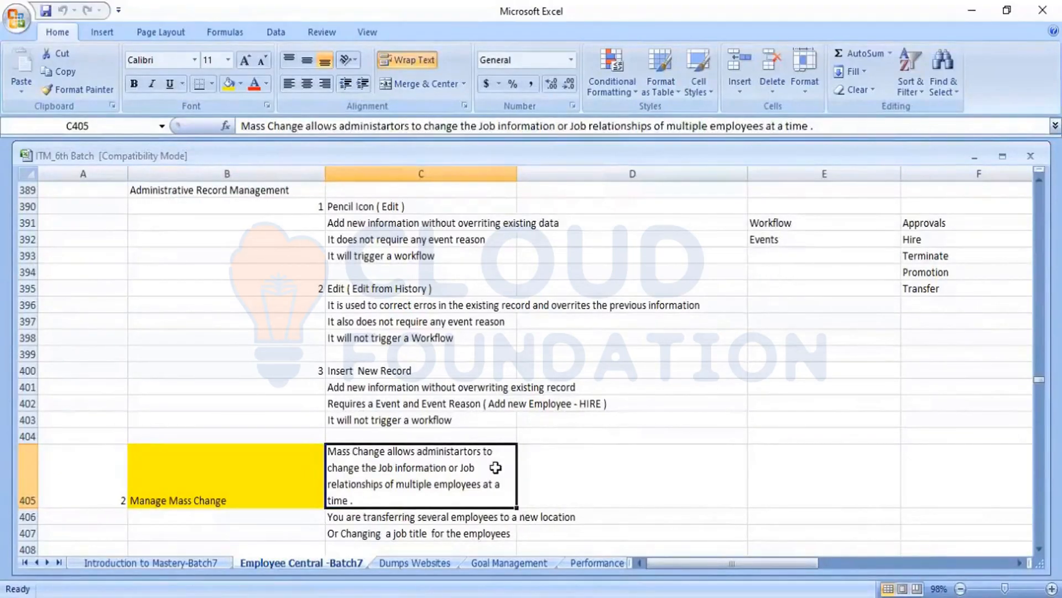
{"action": "key", "text": "Left"}
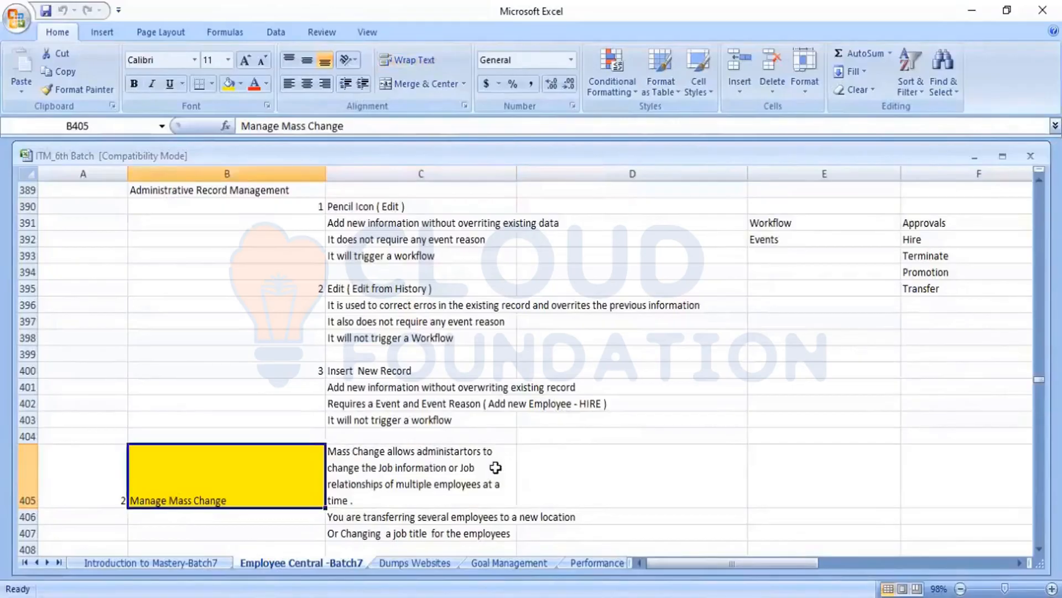
{"action": "key", "text": "Right"}
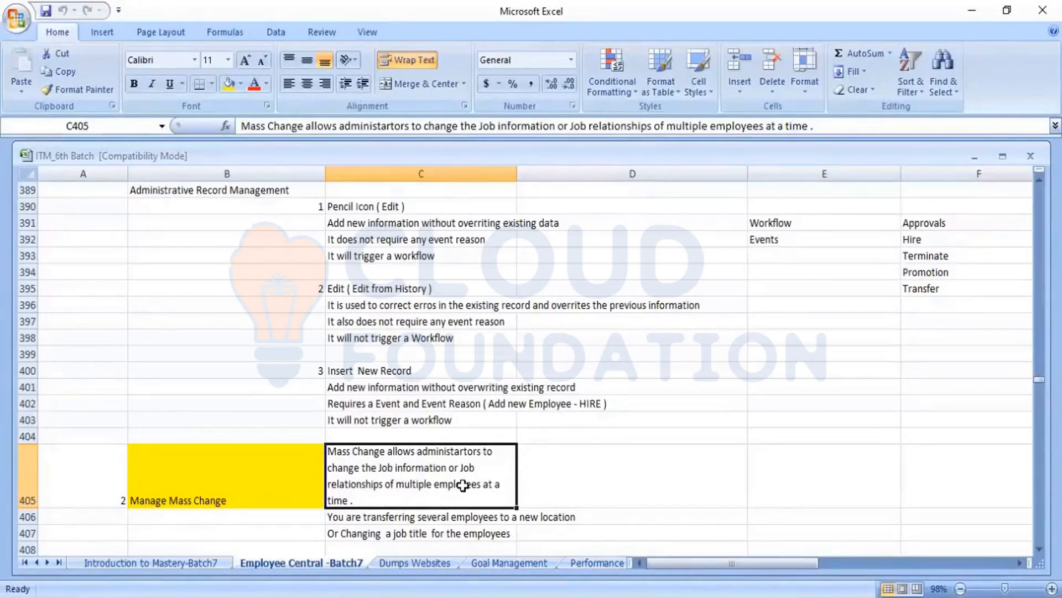
{"action": "left_click", "coordinate": [269, 474]}
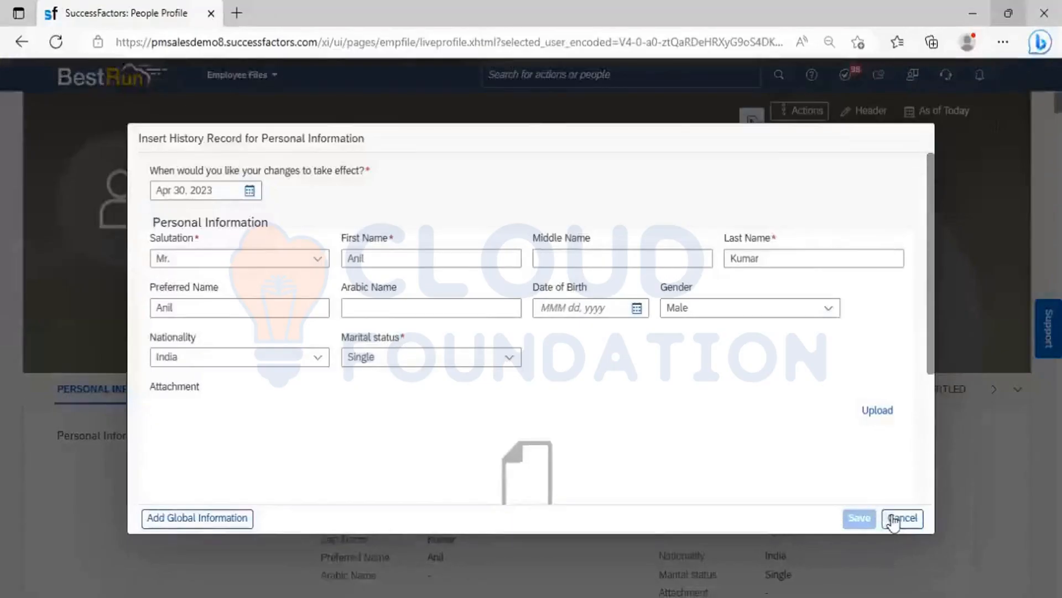
Back in SuccessFactors, cancel the history record form and view the employee's Job Information and the other Employment subsections
{"action": "left_click", "coordinate": [893, 520]}
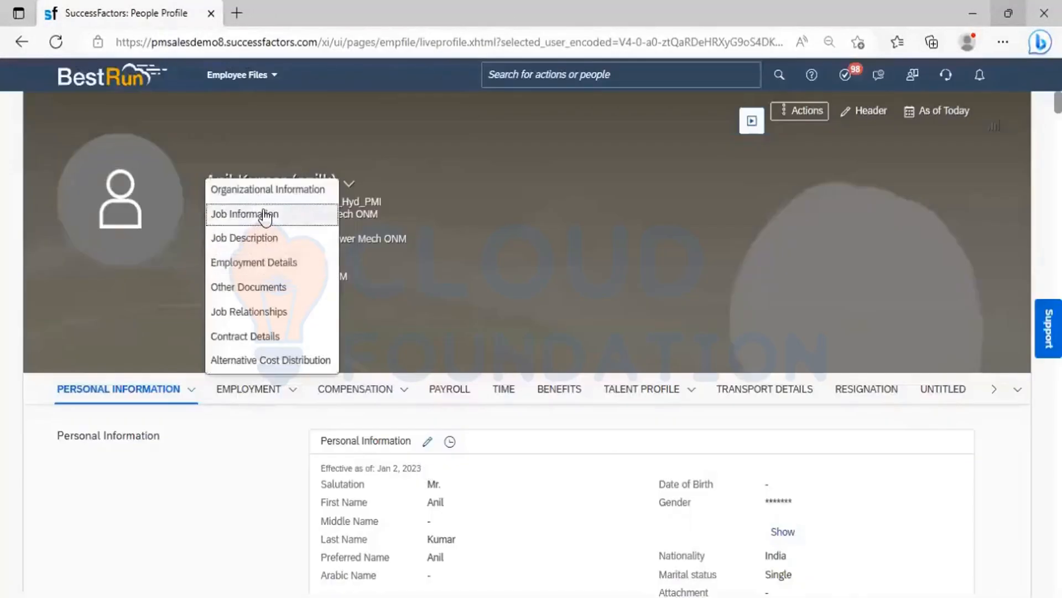
{"action": "left_click", "coordinate": [236, 215]}
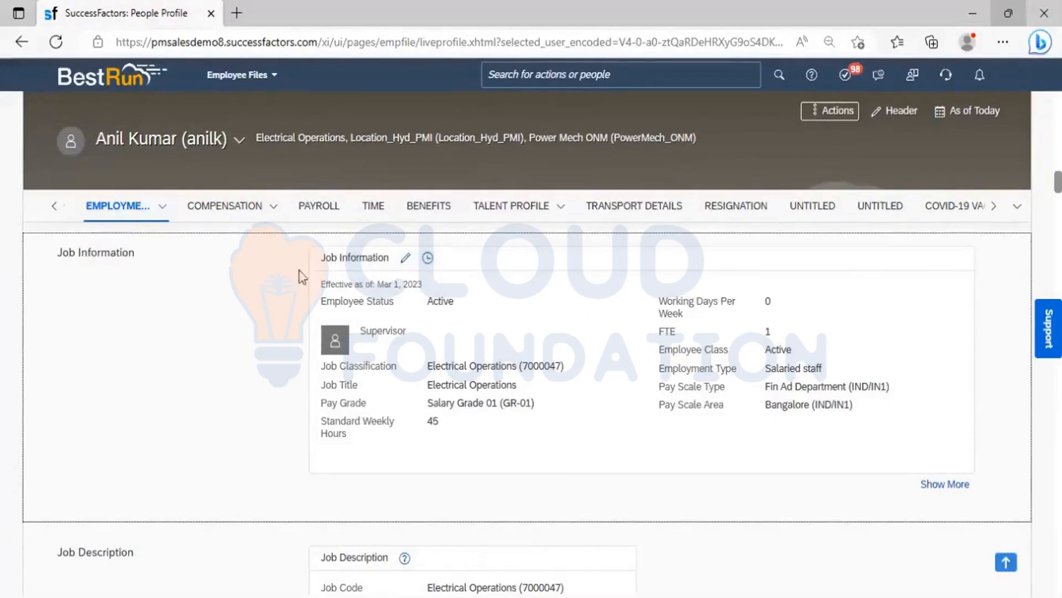
{"action": "left_click", "coordinate": [159, 213]}
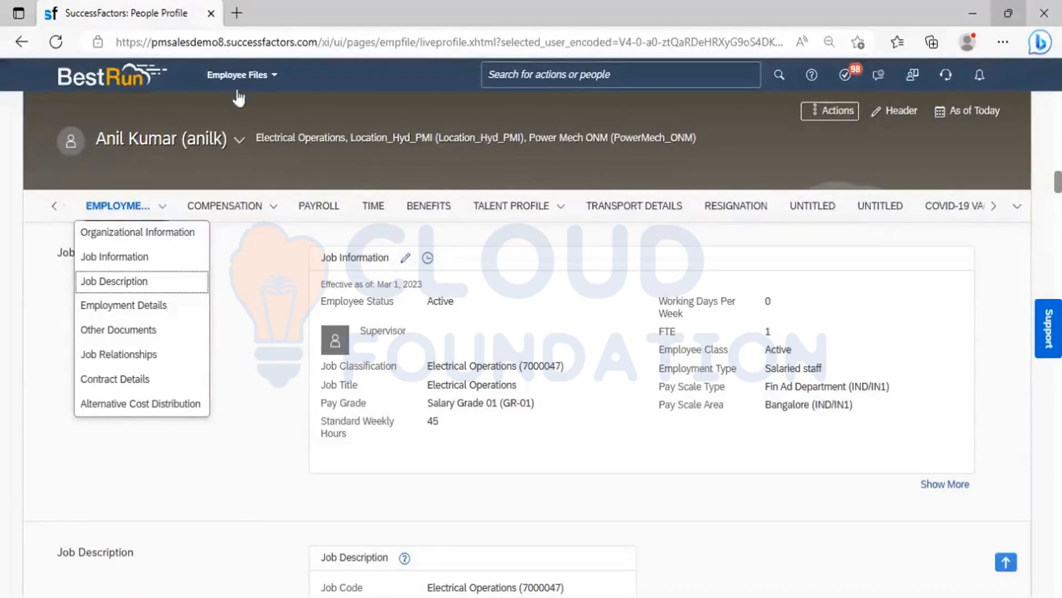
Duplicate the People Profile browser tab and open Manage Mass Changes there through the action search
{"action": "right_click", "coordinate": [142, 17]}
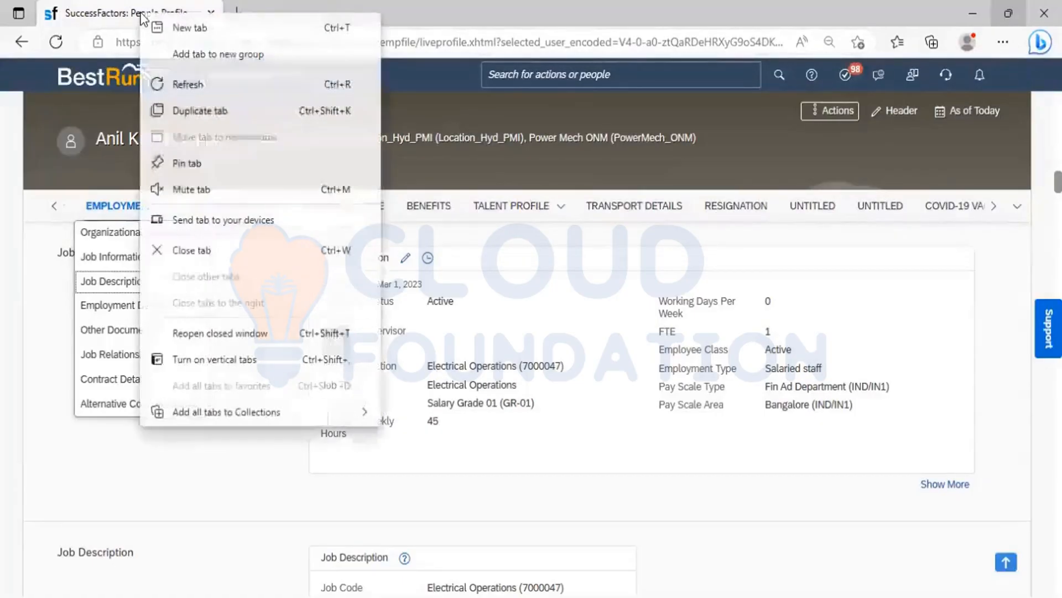
{"action": "left_click", "coordinate": [215, 111]}
{"action": "left_click", "coordinate": [593, 72]}
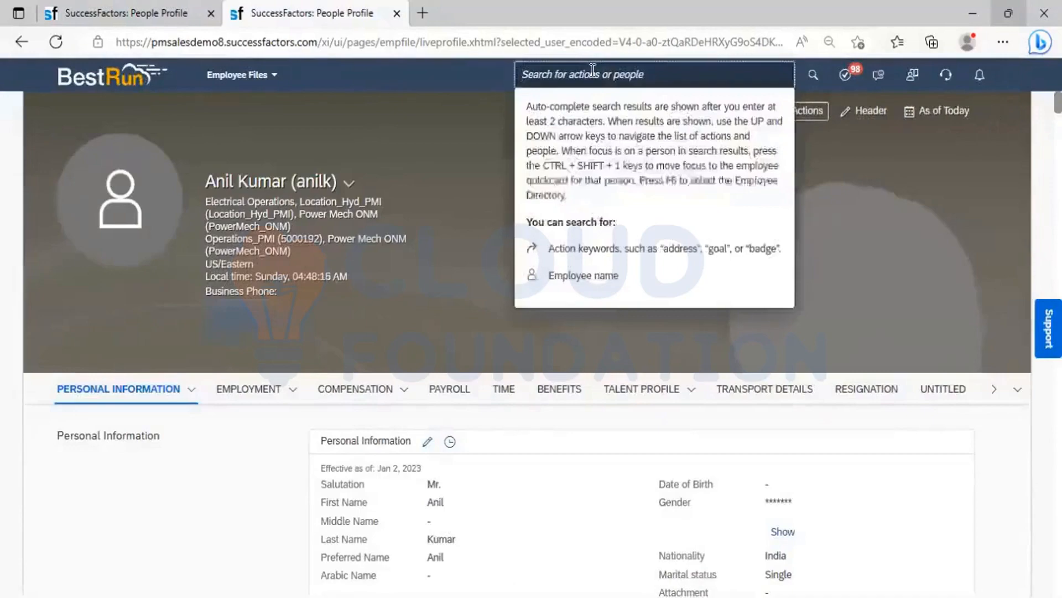
{"action": "type", "text": "Man"}
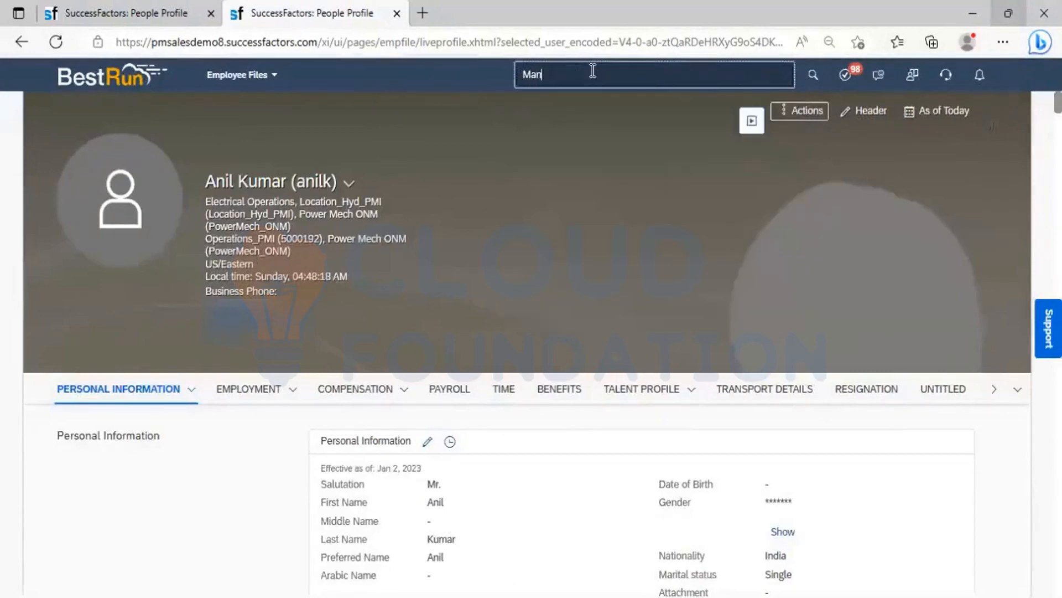
{"action": "type", "text": "age ma"}
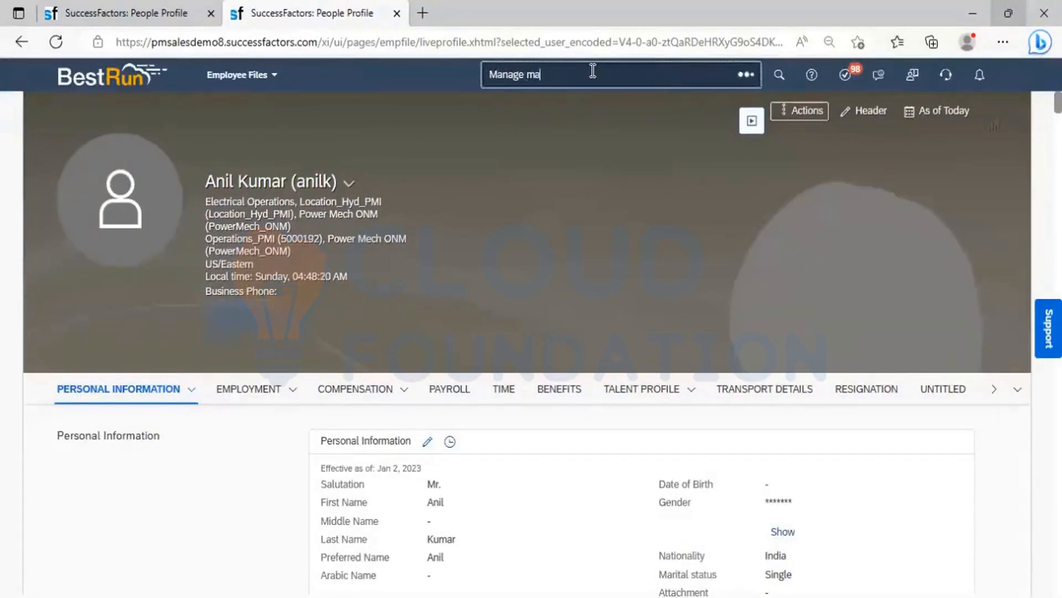
{"action": "type", "text": "ss change"}
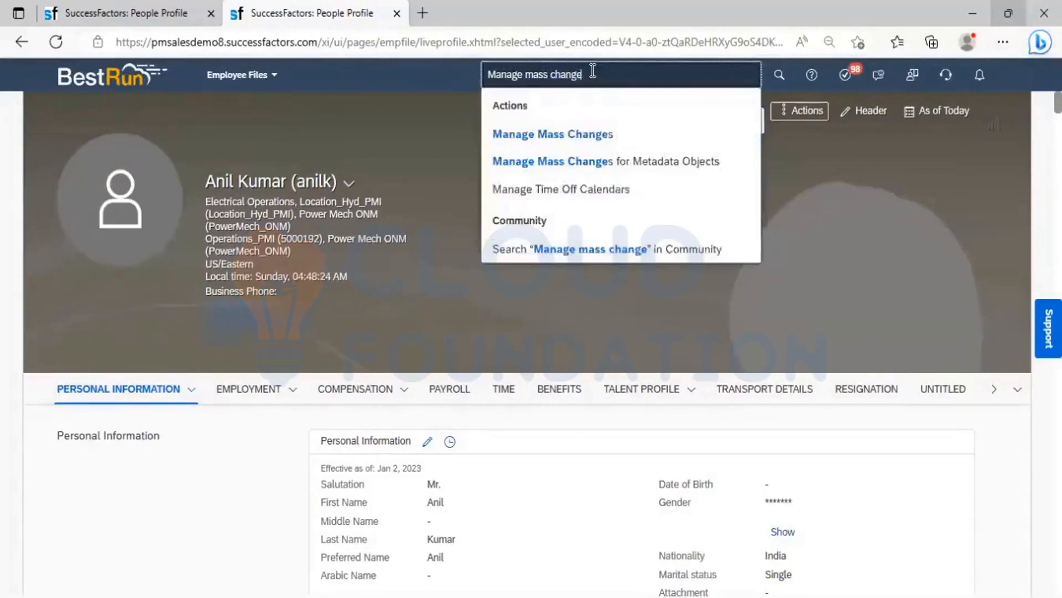
{"action": "left_click", "coordinate": [587, 134]}
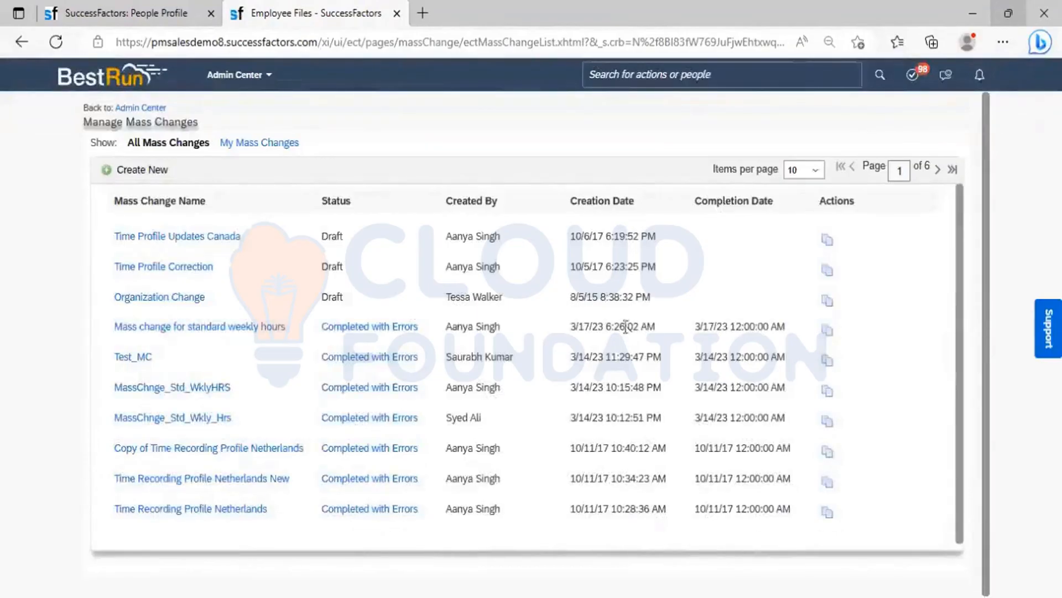
Proxy as the SuccessFactors administrator account and check the account menu for the user being acted for
{"action": "left_click", "coordinate": [1020, 89]}
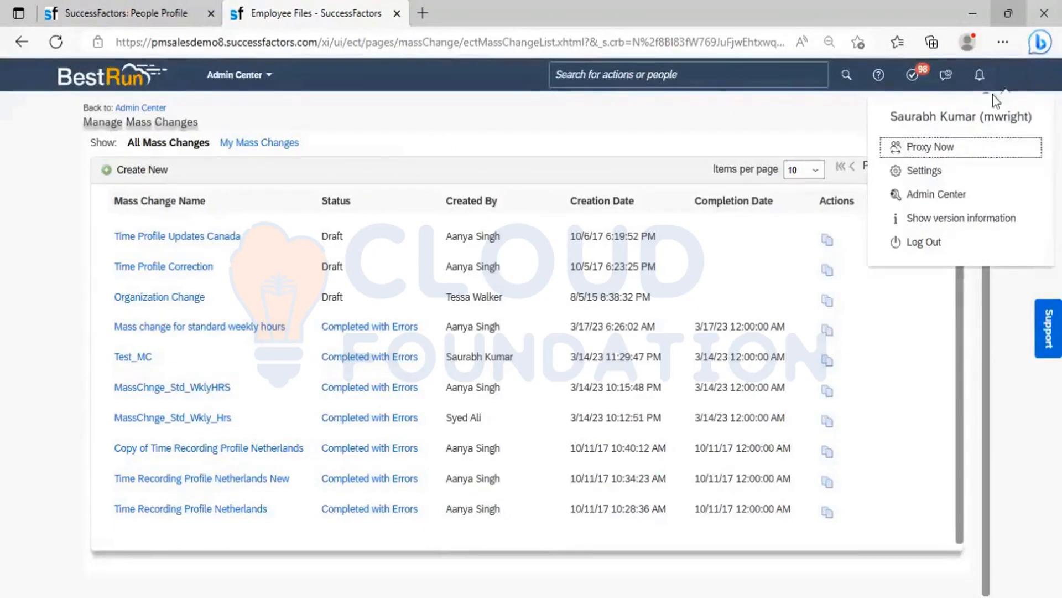
{"action": "left_click", "coordinate": [1014, 89]}
{"action": "left_click", "coordinate": [1014, 88]}
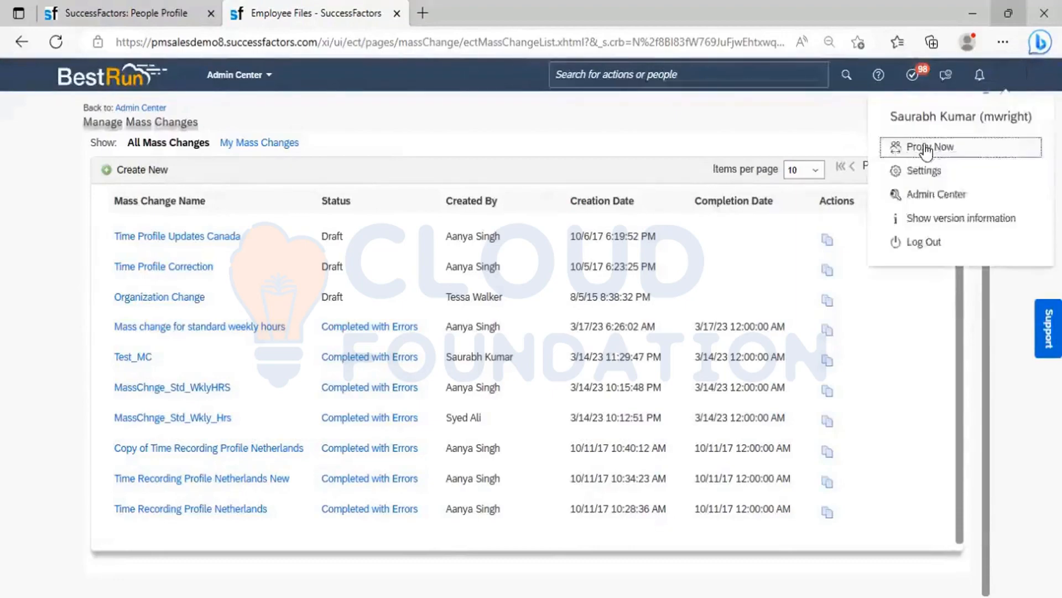
{"action": "left_click", "coordinate": [921, 147]}
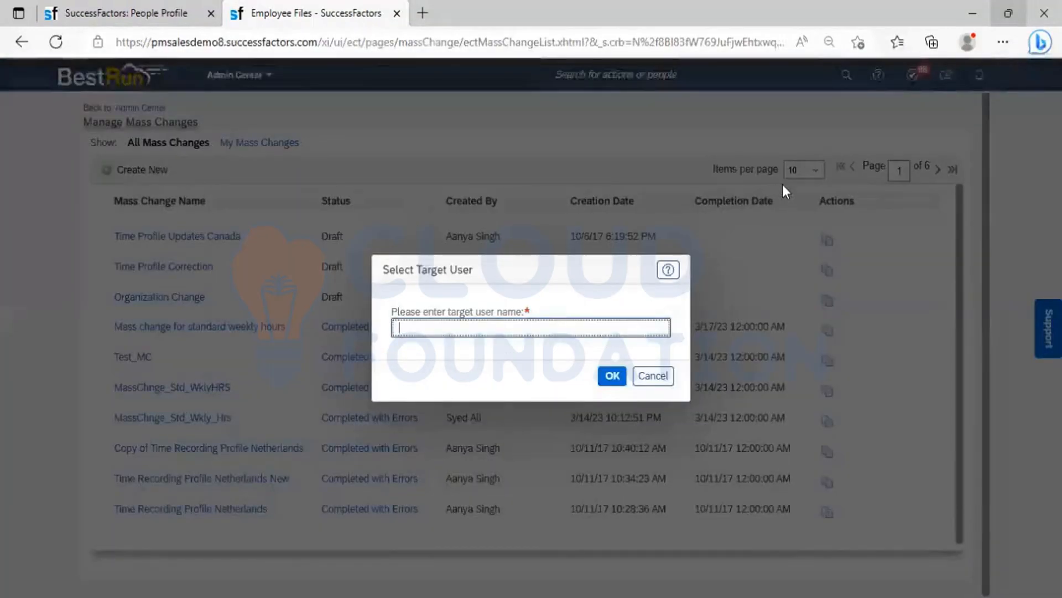
{"action": "type", "text": "s"}
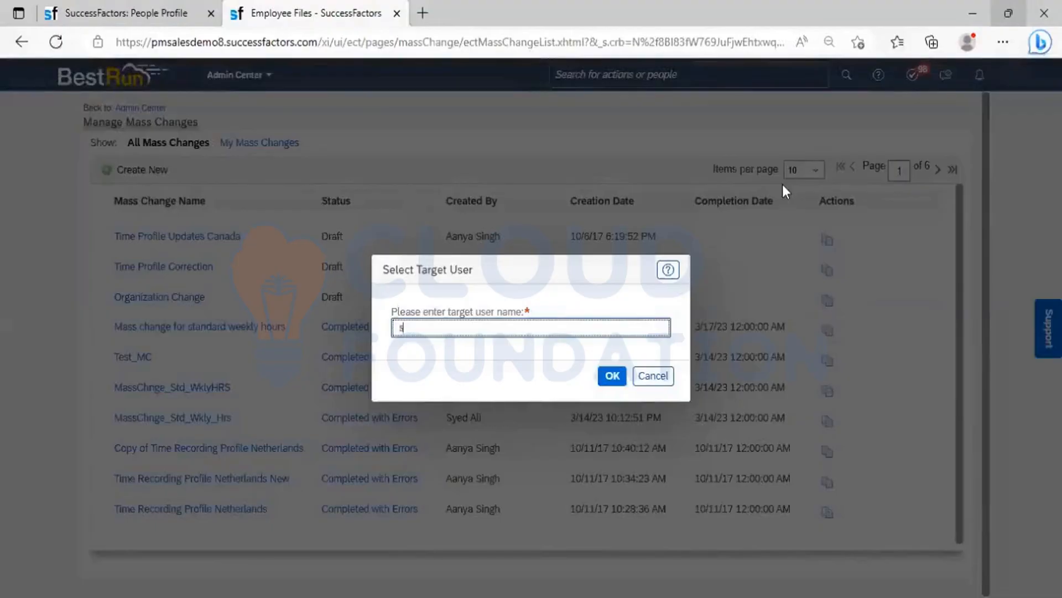
{"action": "type", "text": "fadmin"}
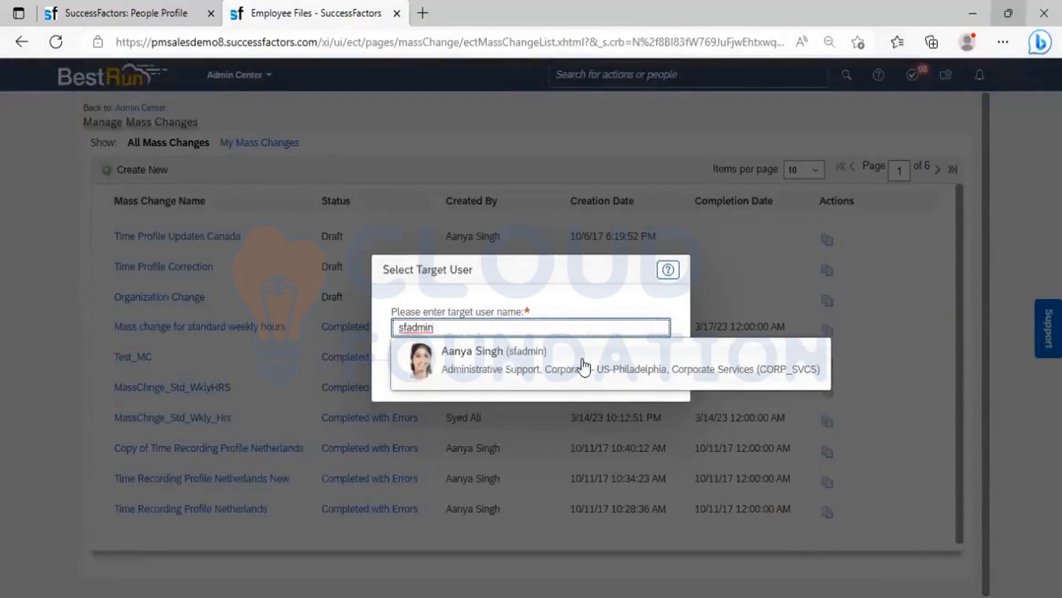
{"action": "left_click", "coordinate": [583, 367]}
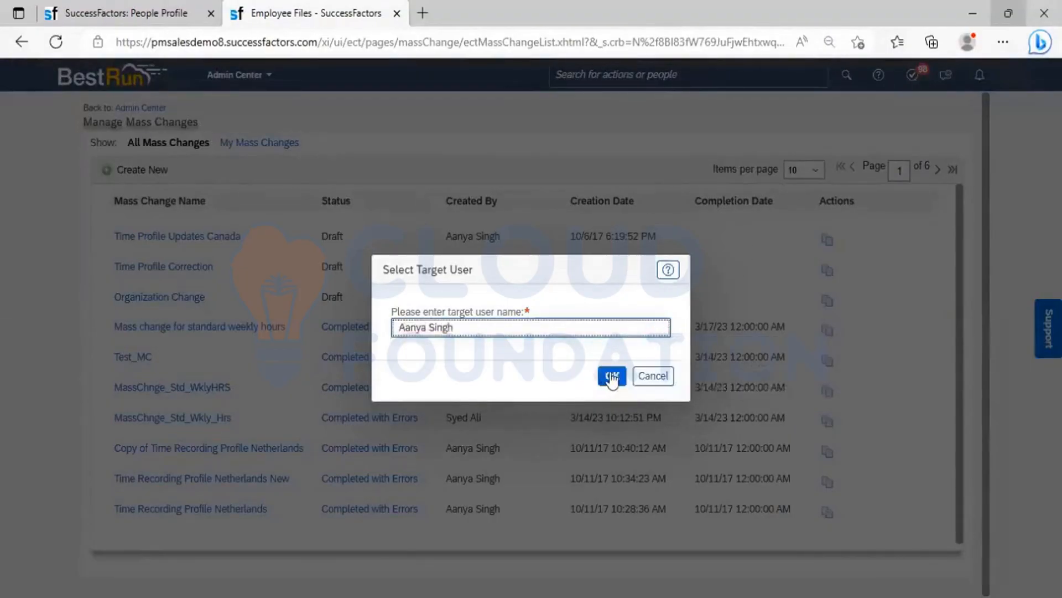
{"action": "left_click", "coordinate": [612, 376]}
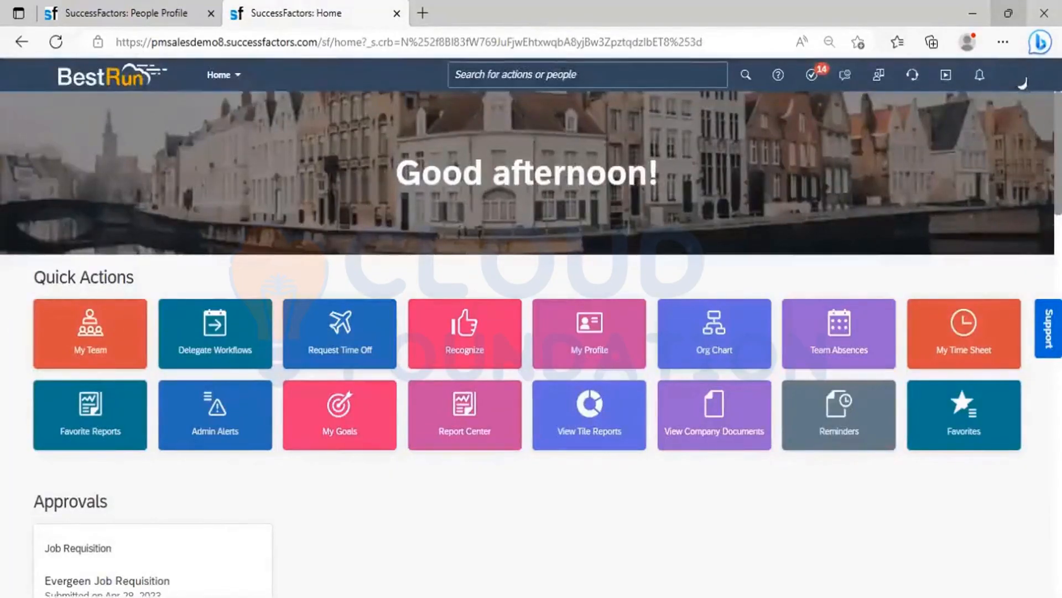
{"action": "left_click", "coordinate": [1005, 78]}
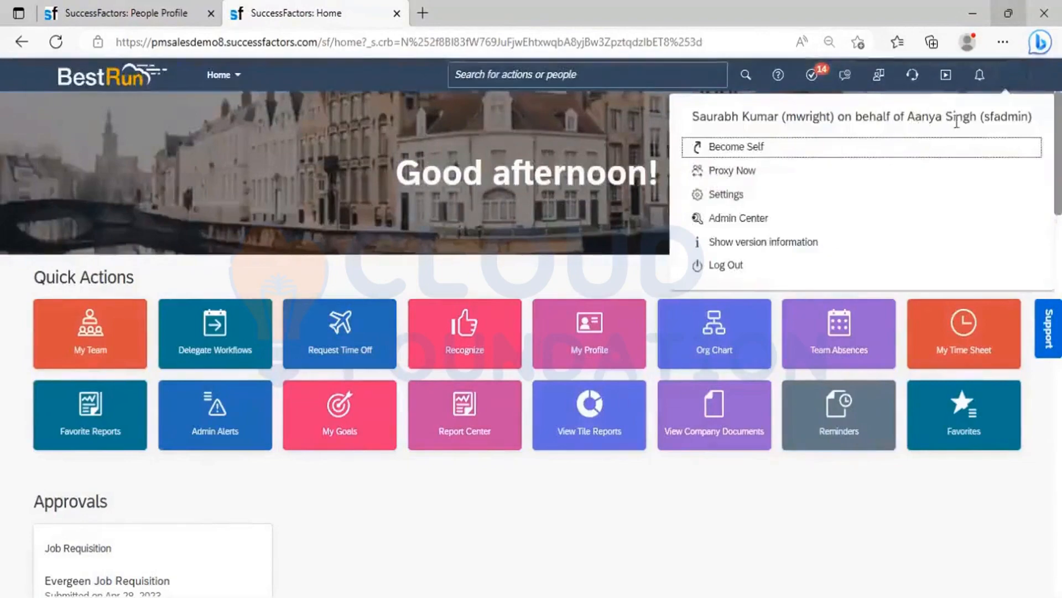
Find Manage Mass Changes through the action search and open it
{"action": "left_click", "coordinate": [559, 80]}
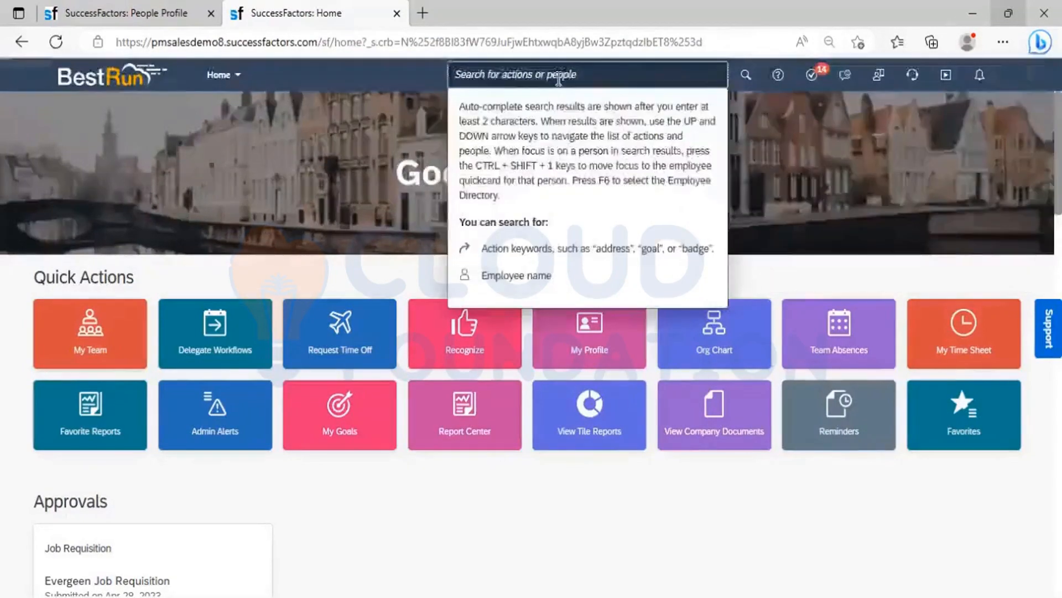
{"action": "type", "text": "Manage ma"}
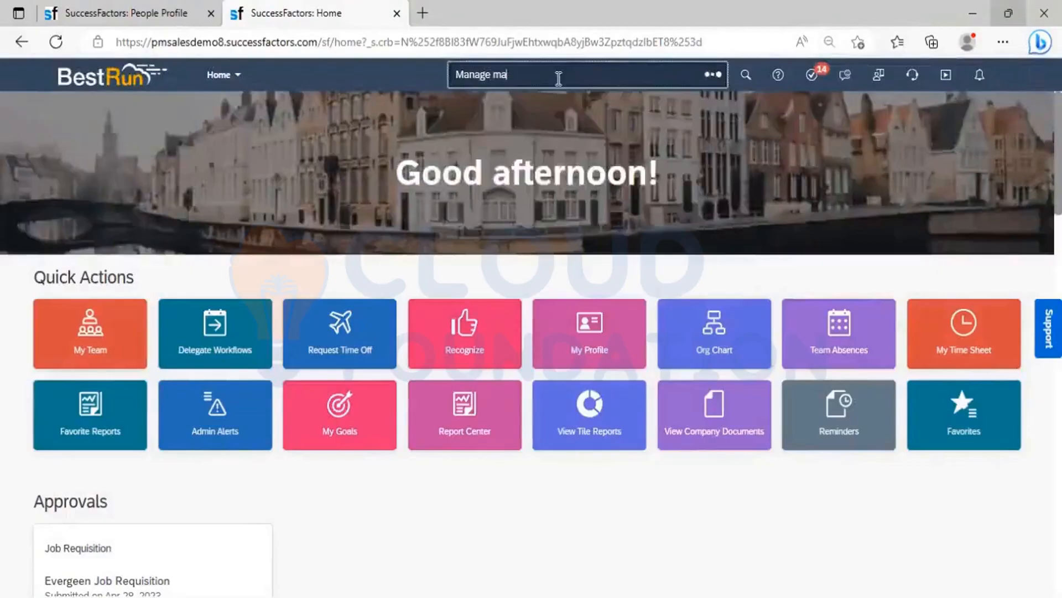
{"action": "type", "text": "ss chang"}
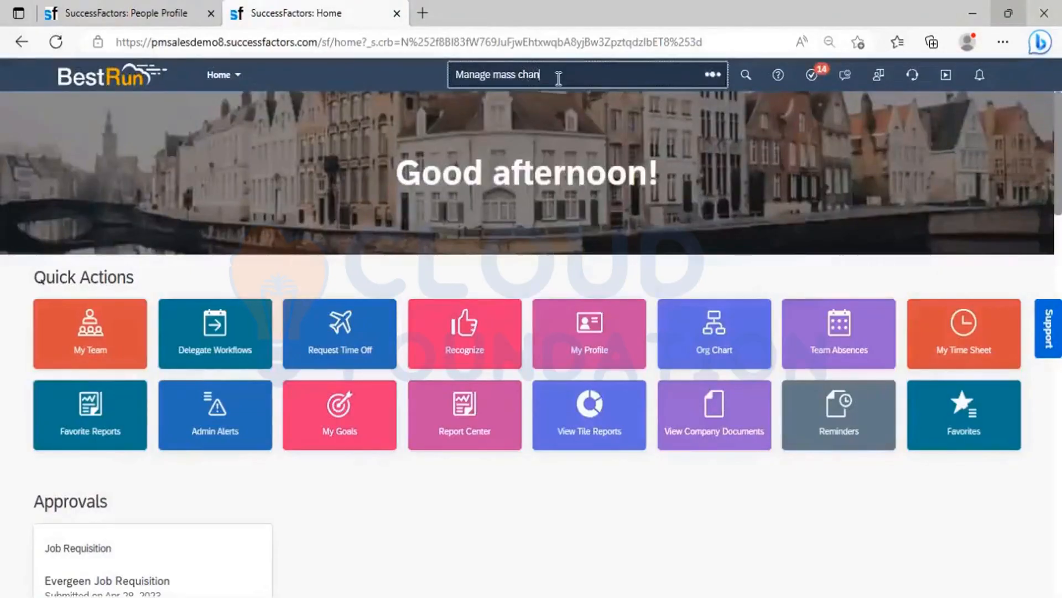
{"action": "type", "text": "e"}
{"action": "left_click", "coordinate": [620, 102]}
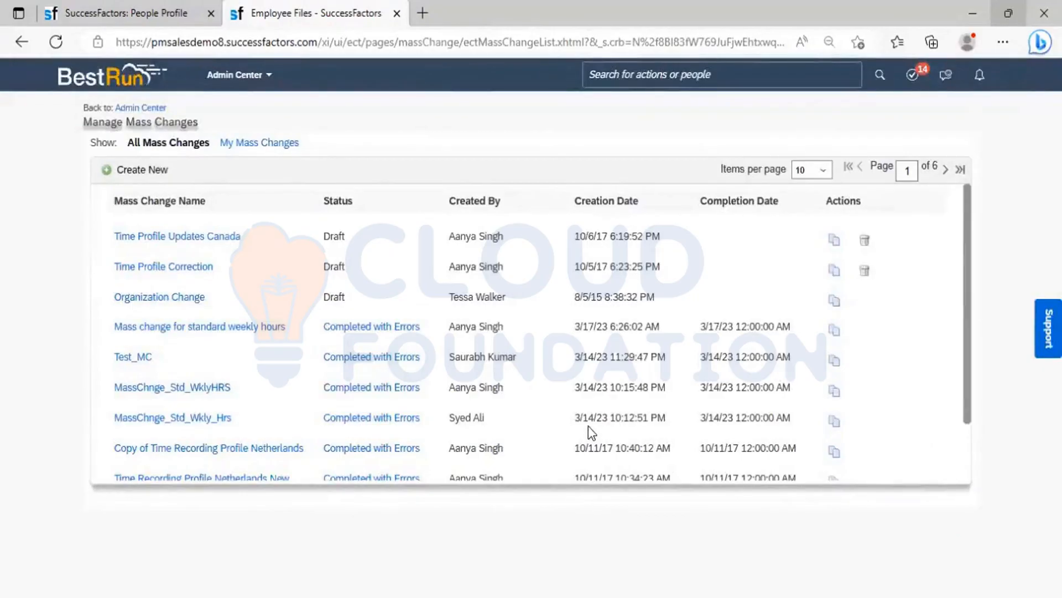
Return to the employee's People Profile, delete the Mar 01, 2023 Job Information history record, and highlight the Standard Weekly Hours field
{"action": "left_click", "coordinate": [147, 7]}
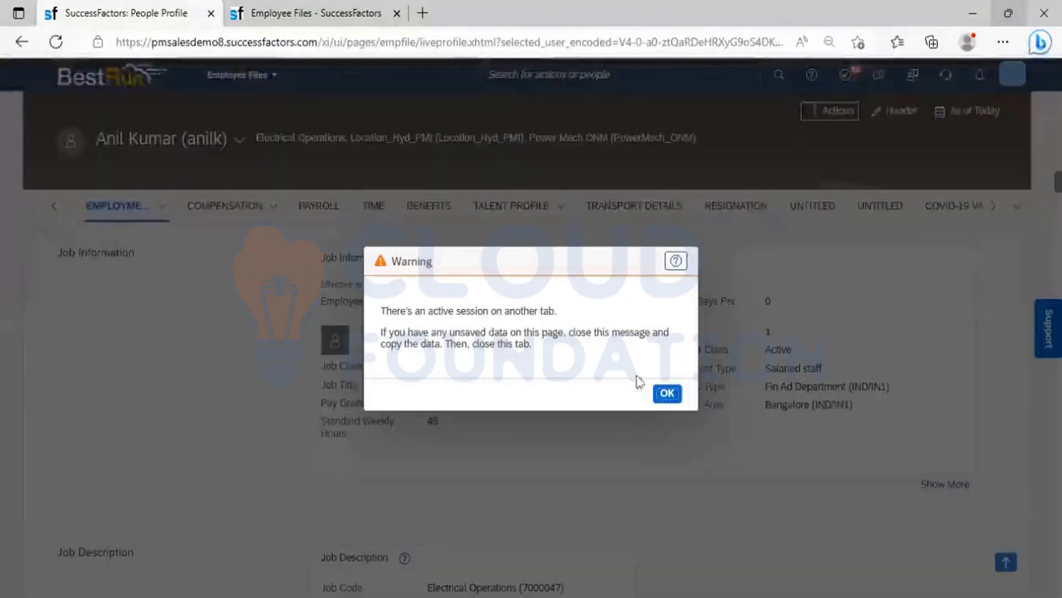
{"action": "left_click", "coordinate": [665, 395]}
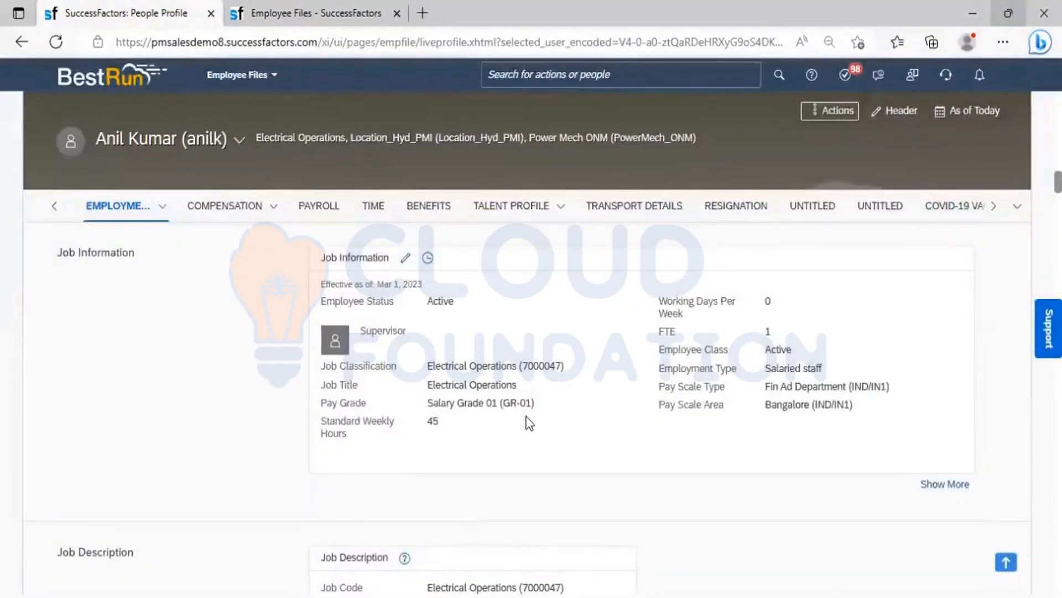
{"action": "left_click", "coordinate": [427, 257]}
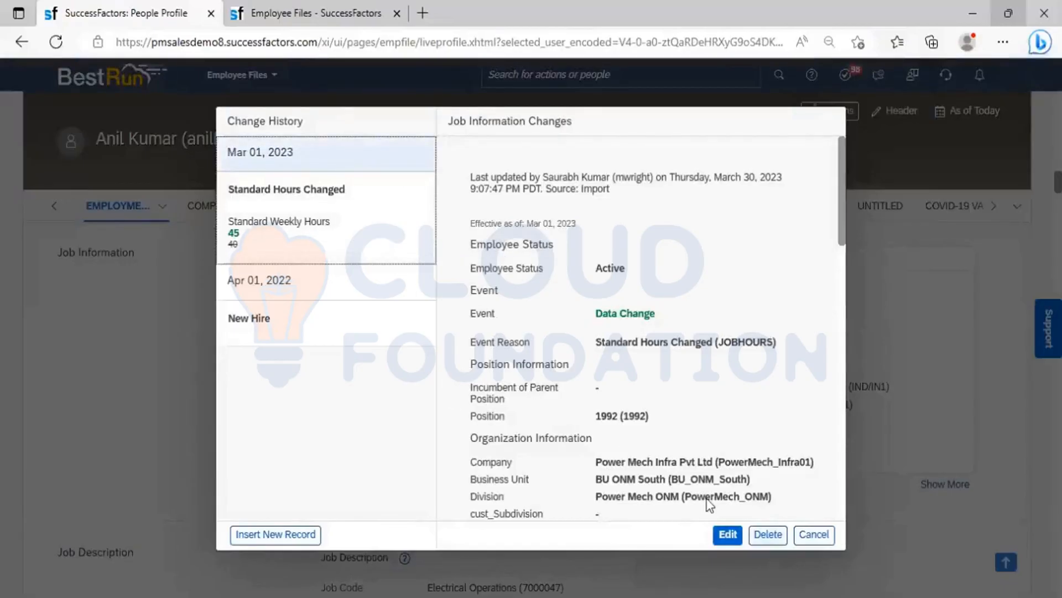
{"action": "left_click", "coordinate": [365, 215]}
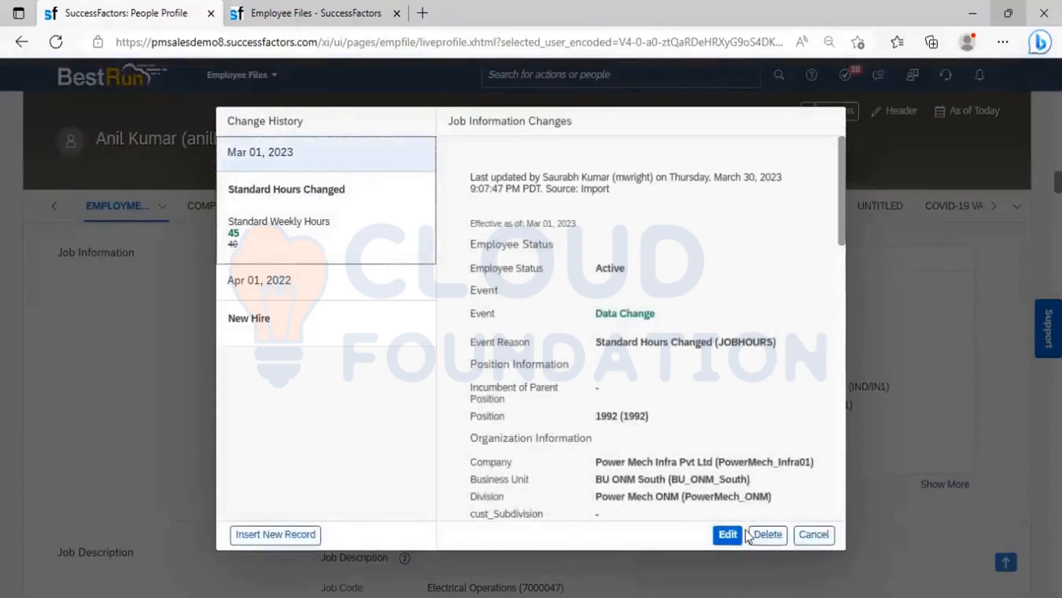
{"action": "left_click", "coordinate": [752, 534]}
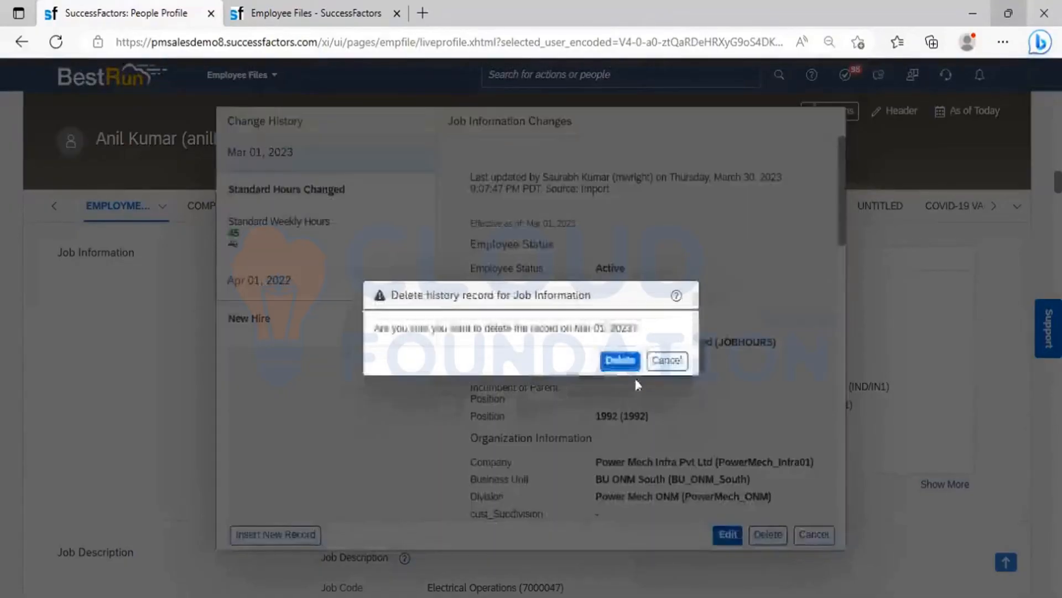
{"action": "left_click", "coordinate": [621, 360]}
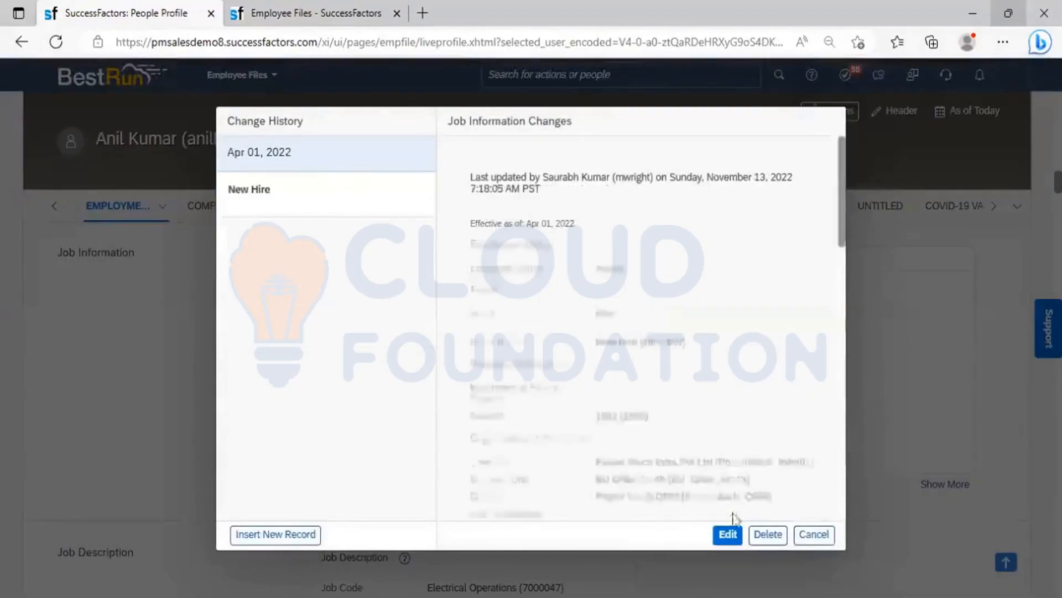
{"action": "left_click", "coordinate": [811, 533]}
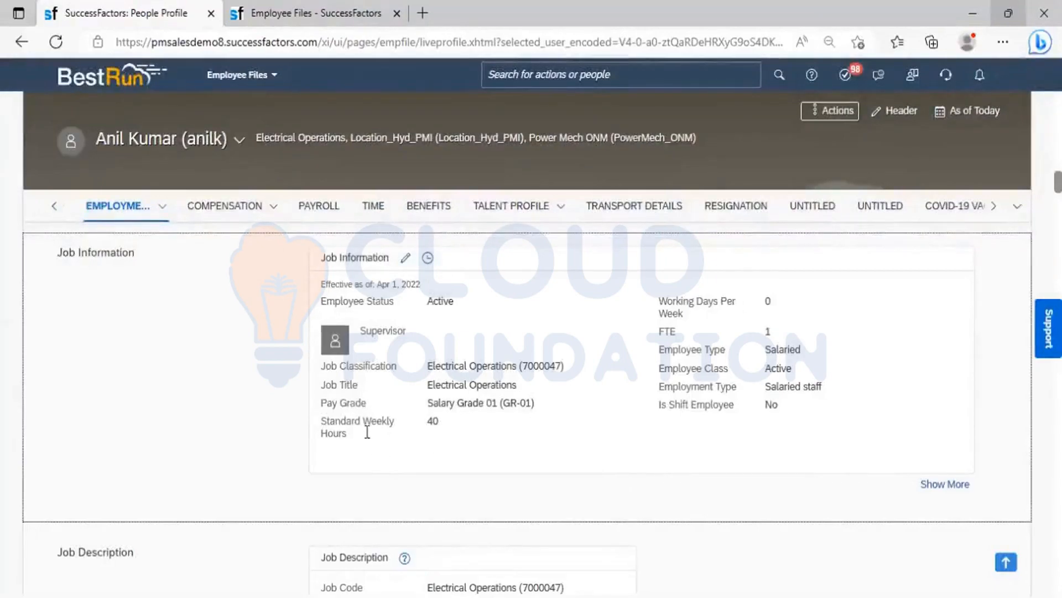
{"action": "left_click_drag", "start_coordinate": [354, 432], "coordinate": [319, 423]}
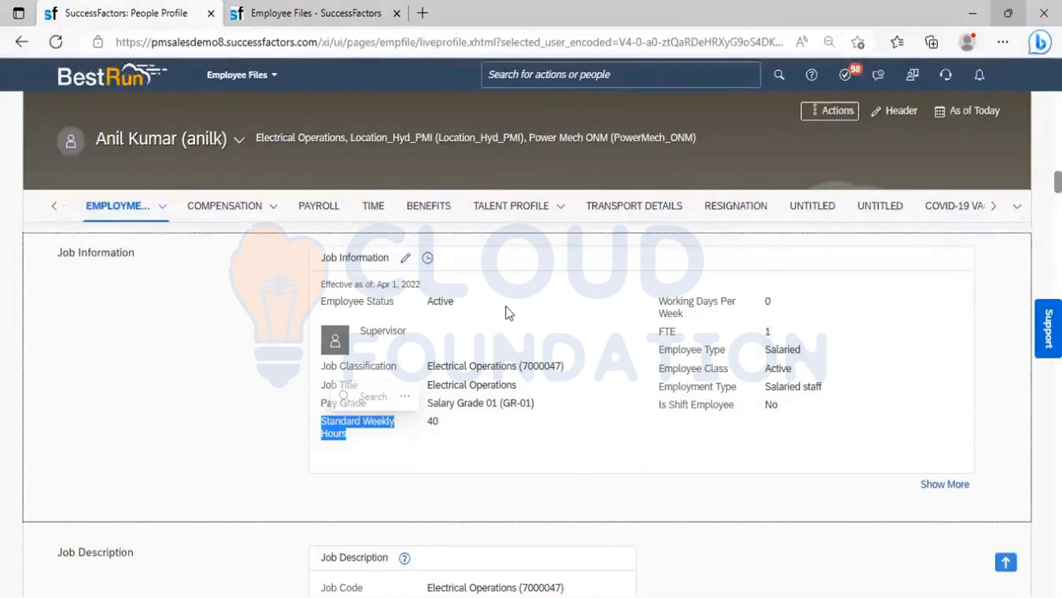
Back in Manage Mass Changes, create a new mass change named MassChange for Std Weekly Hours_300423
{"action": "left_click", "coordinate": [316, 5]}
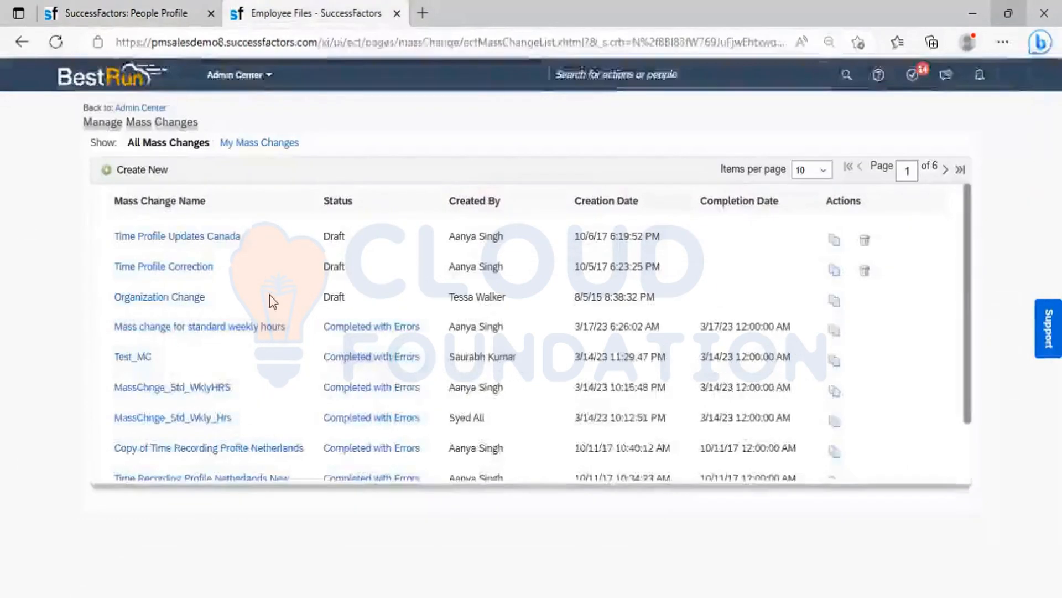
{"action": "left_click", "coordinate": [143, 170]}
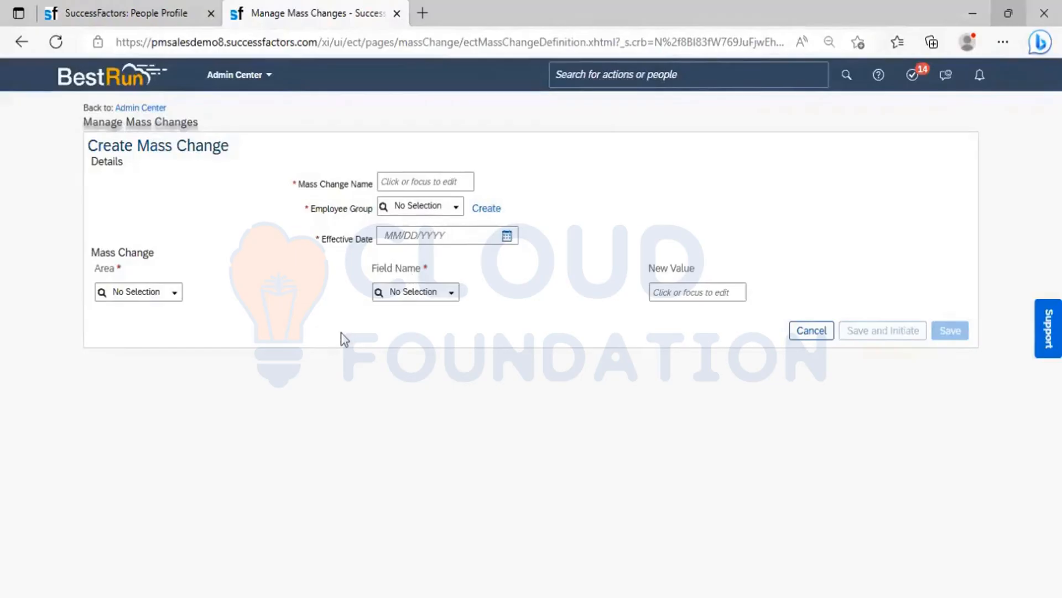
{"action": "left_click", "coordinate": [395, 184]}
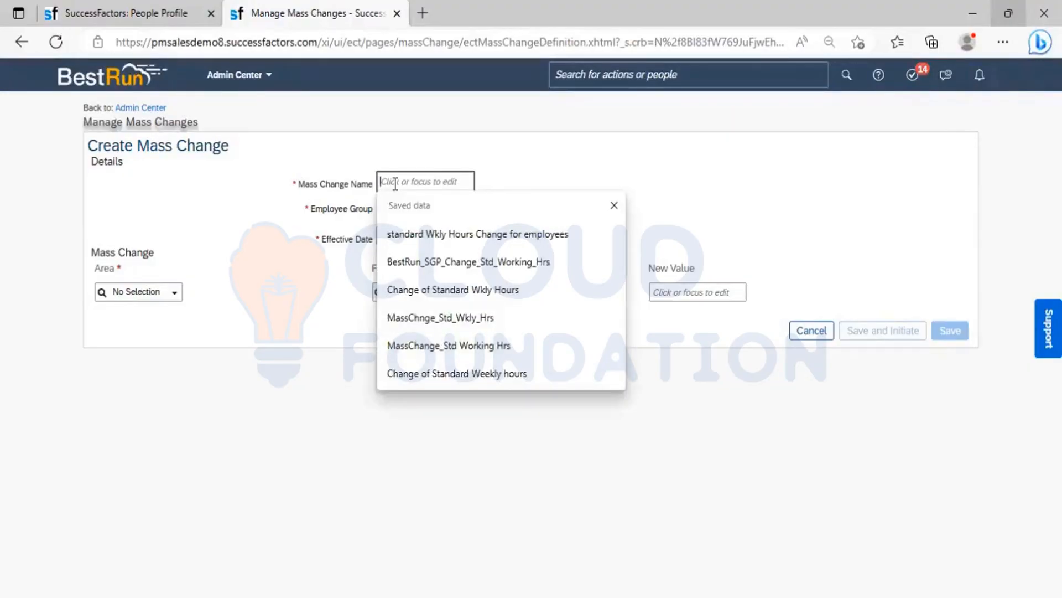
{"action": "type", "text": "Mass"}
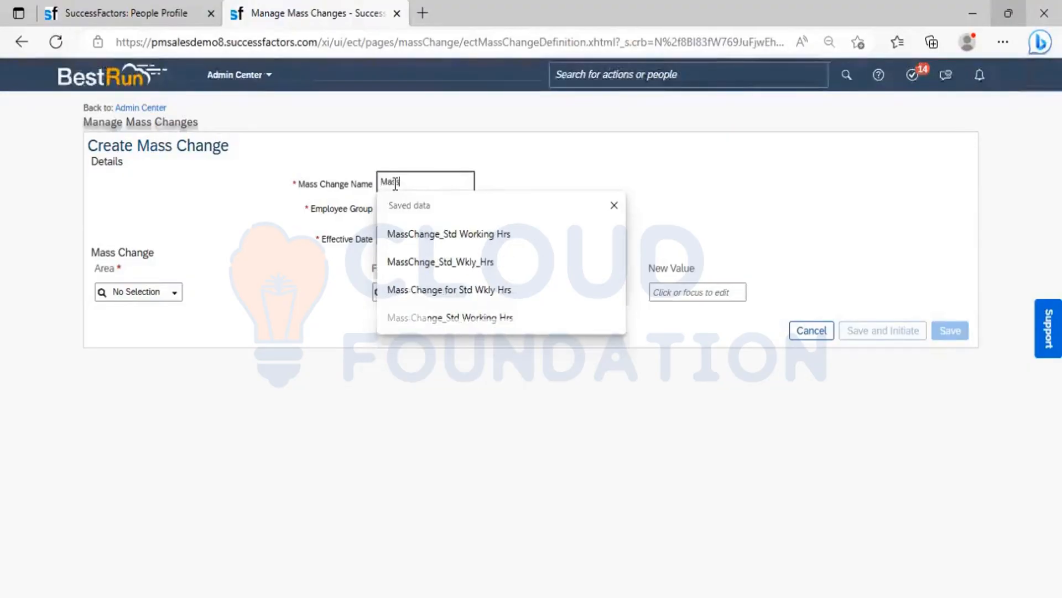
{"action": "type", "text": "Change for "}
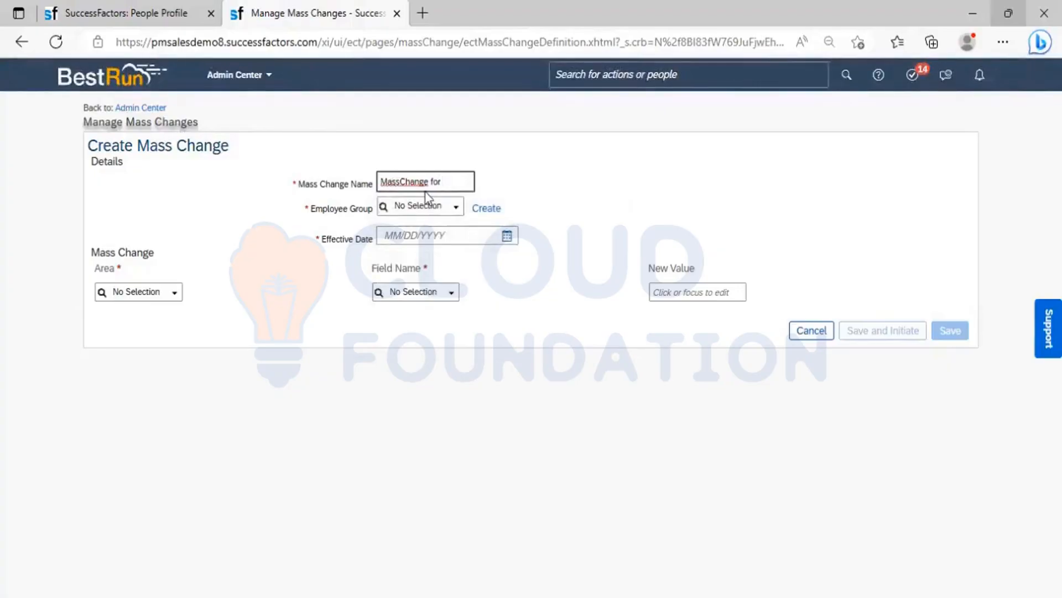
{"action": "type", "text": "S"}
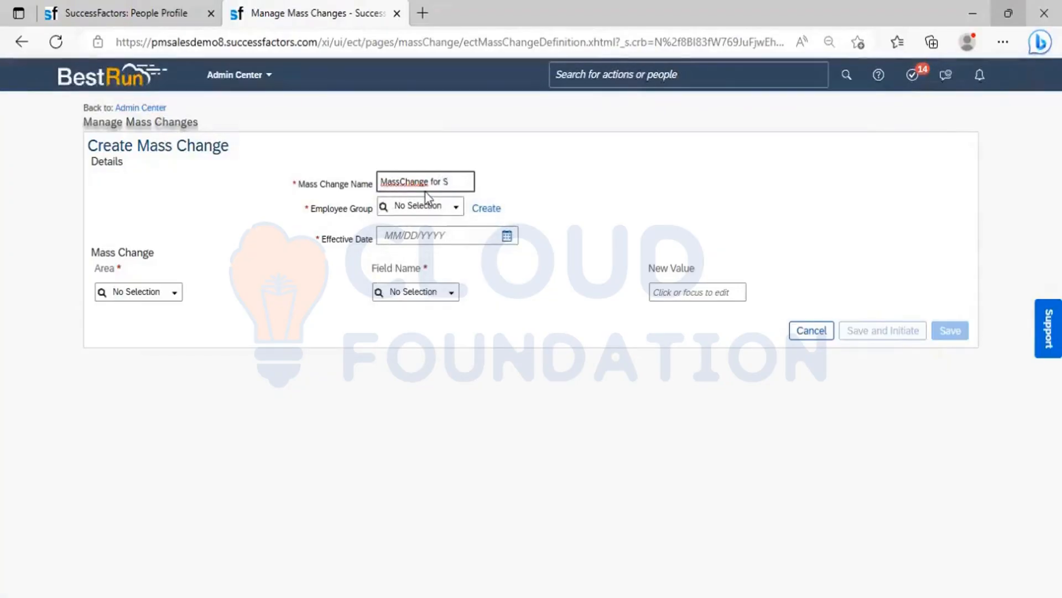
{"action": "type", "text": "td Week"}
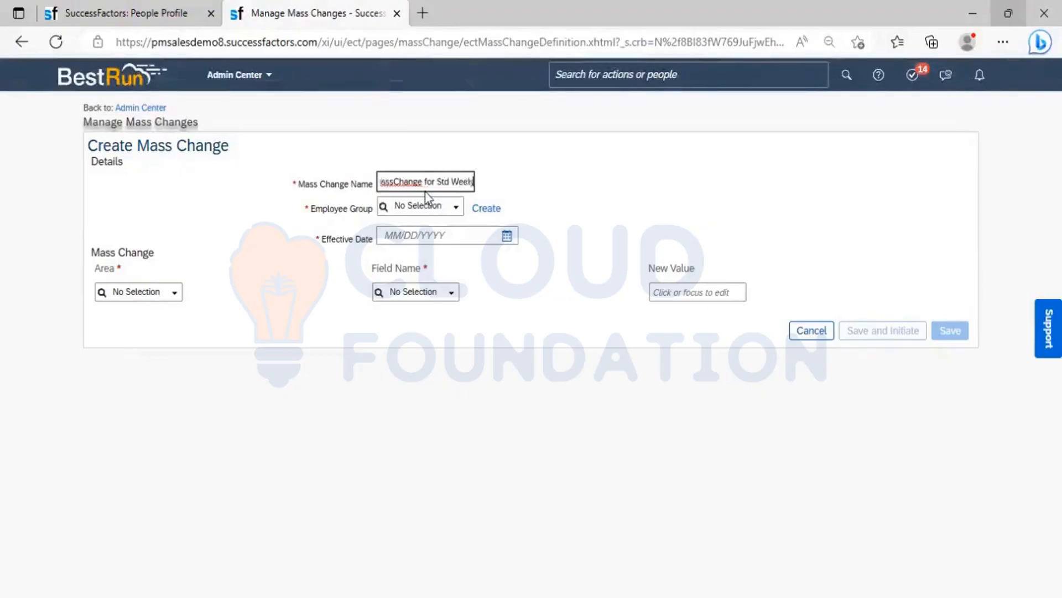
{"action": "type", "text": "ly Hours_"}
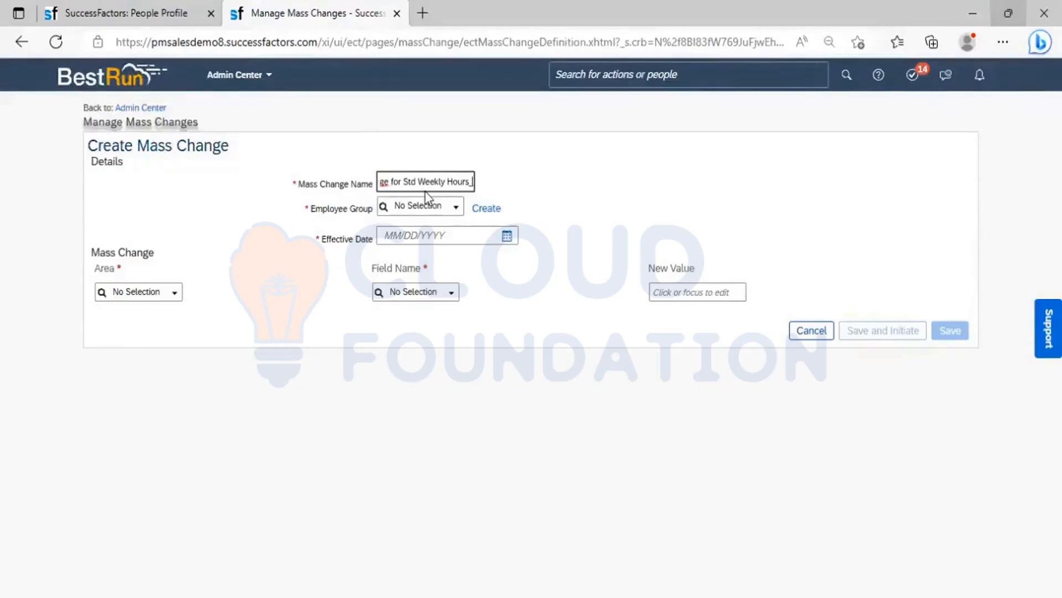
{"action": "type", "text": " 300"}
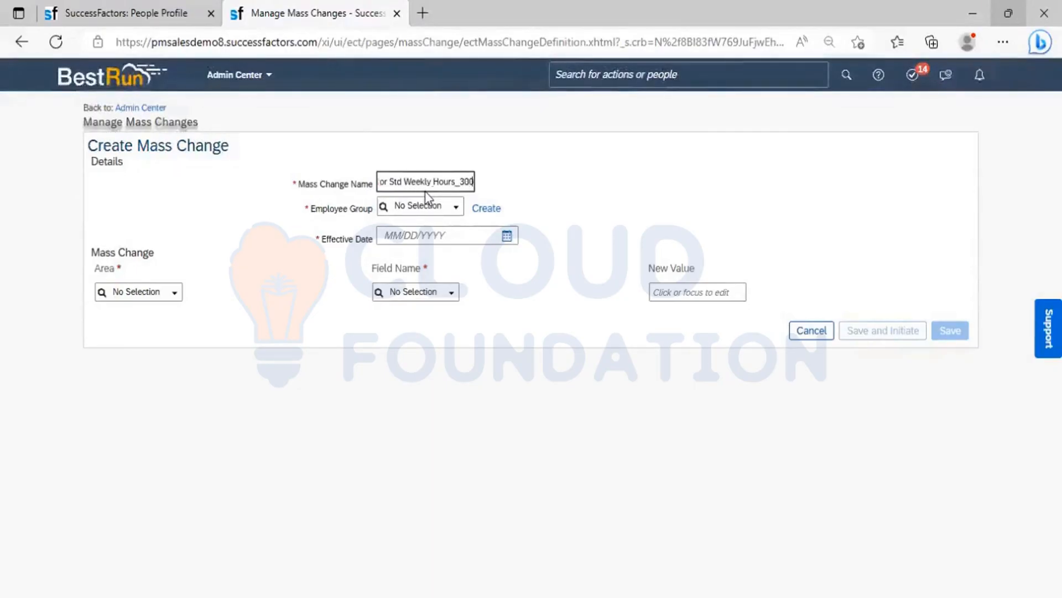
{"action": "type", "text": "423"}
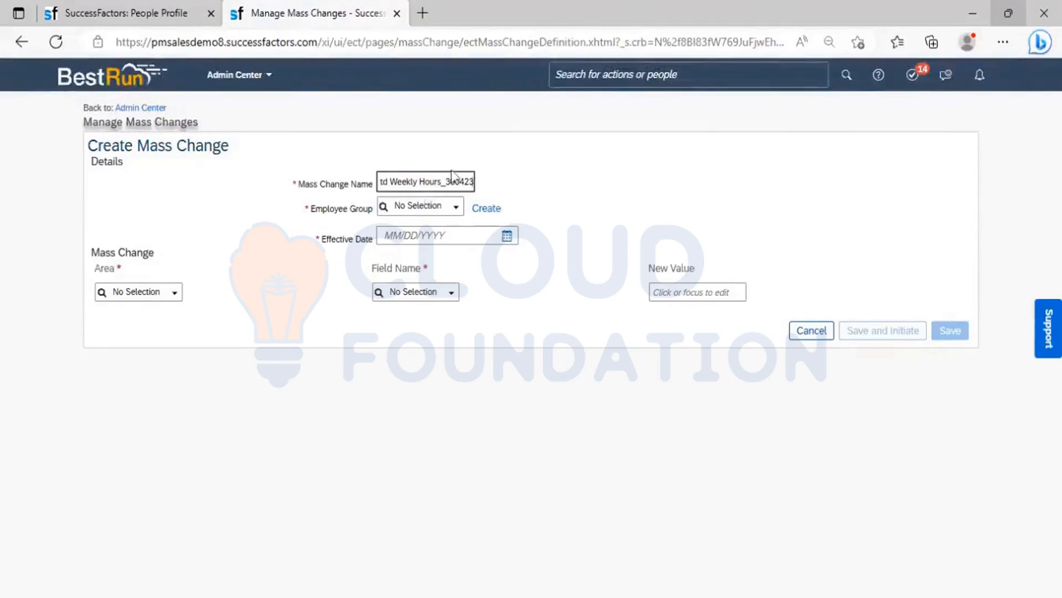
{"action": "left_click", "coordinate": [496, 190]}
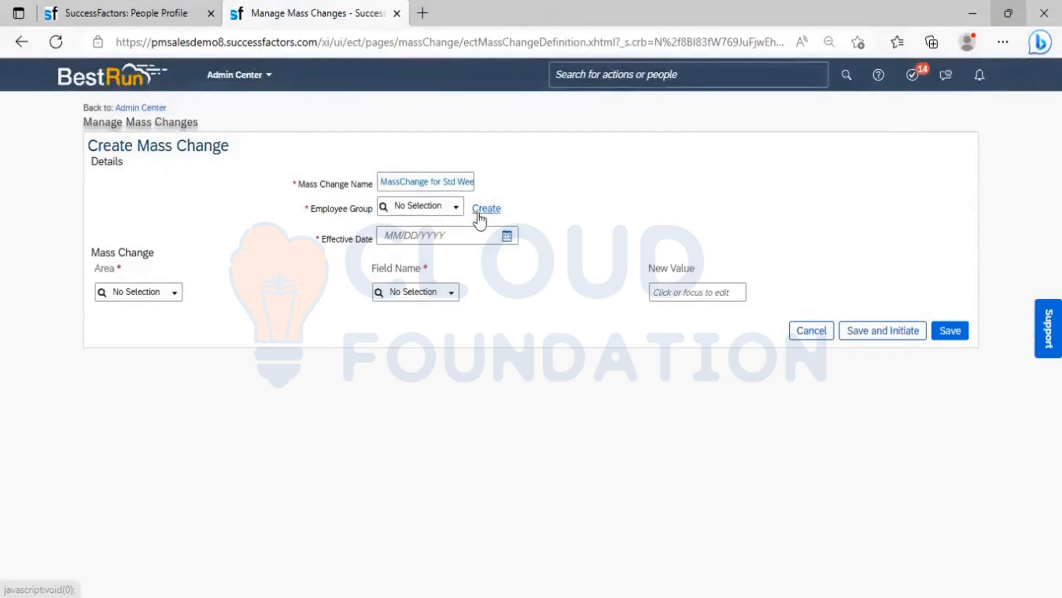
Choose MassChange_PMI_Test as the employee group for the mass change
{"action": "left_click", "coordinate": [459, 209]}
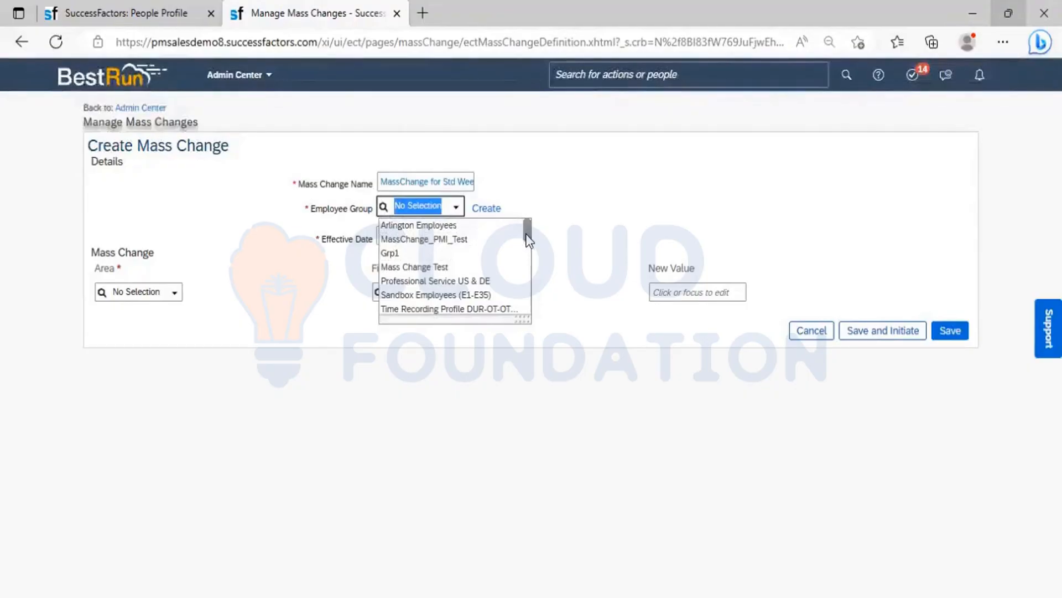
{"action": "mouse_move", "coordinate": [527, 231]}
{"action": "left_mouse_down"}
{"action": "mouse_move", "coordinate": [528, 261]}
{"action": "mouse_move", "coordinate": [528, 227]}
{"action": "left_mouse_up"}
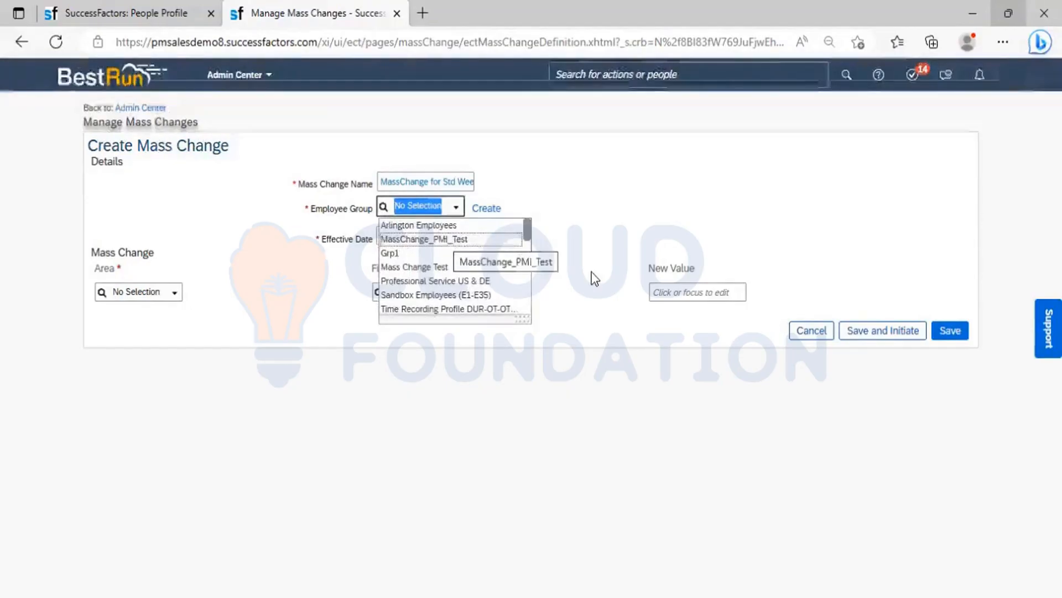
{"action": "left_click", "coordinate": [447, 239]}
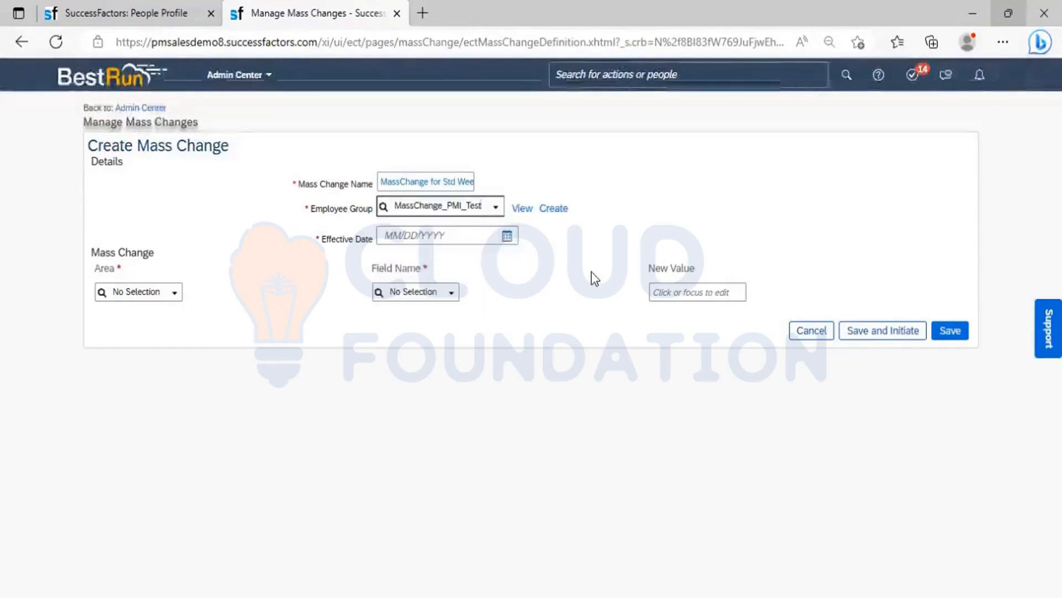
View the selected employee group's members and the categories available for defining its people pool, leaving the definition unedited
{"action": "left_click", "coordinate": [524, 209]}
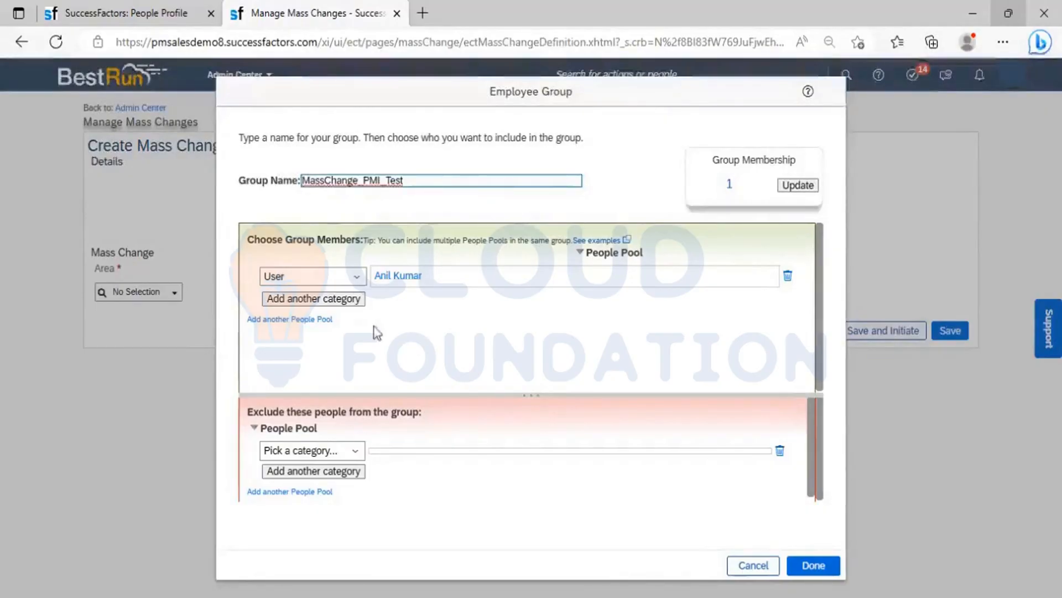
{"action": "left_click", "coordinate": [359, 280]}
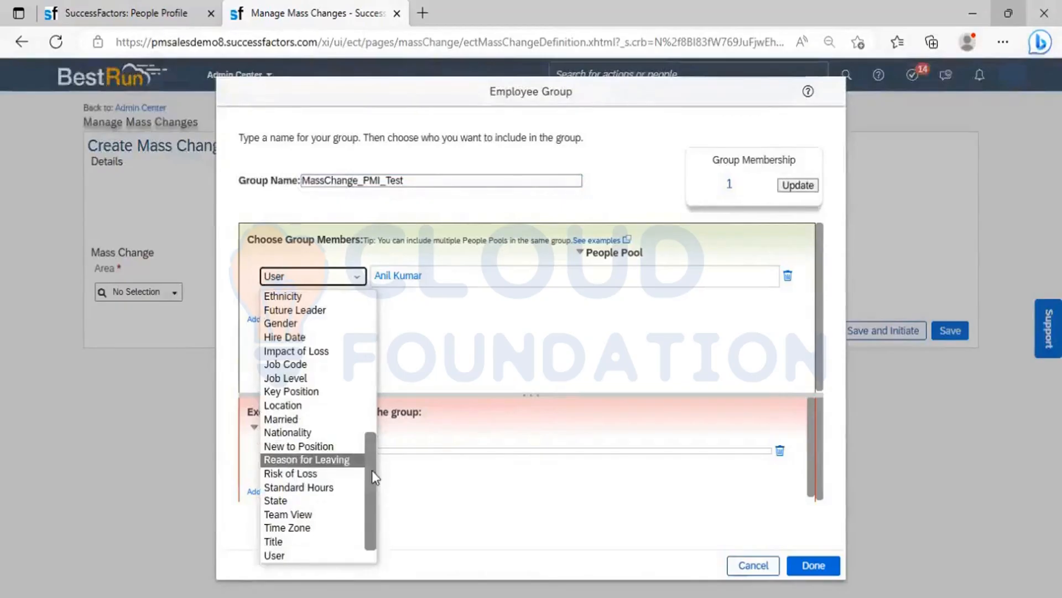
{"action": "left_click_drag", "start_coordinate": [370, 471], "coordinate": [392, 331]}
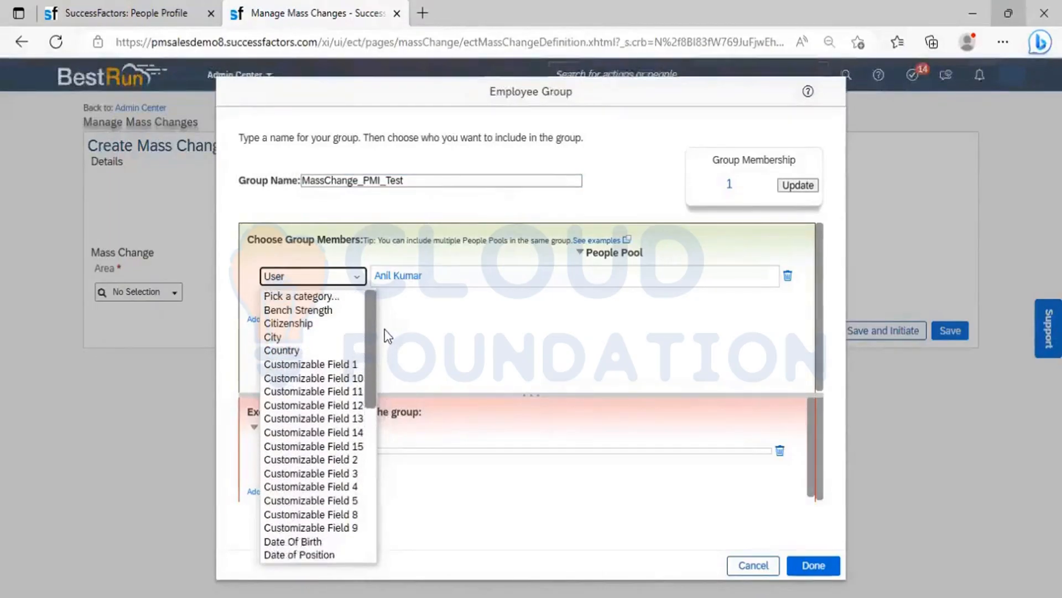
{"action": "left_click", "coordinate": [413, 335]}
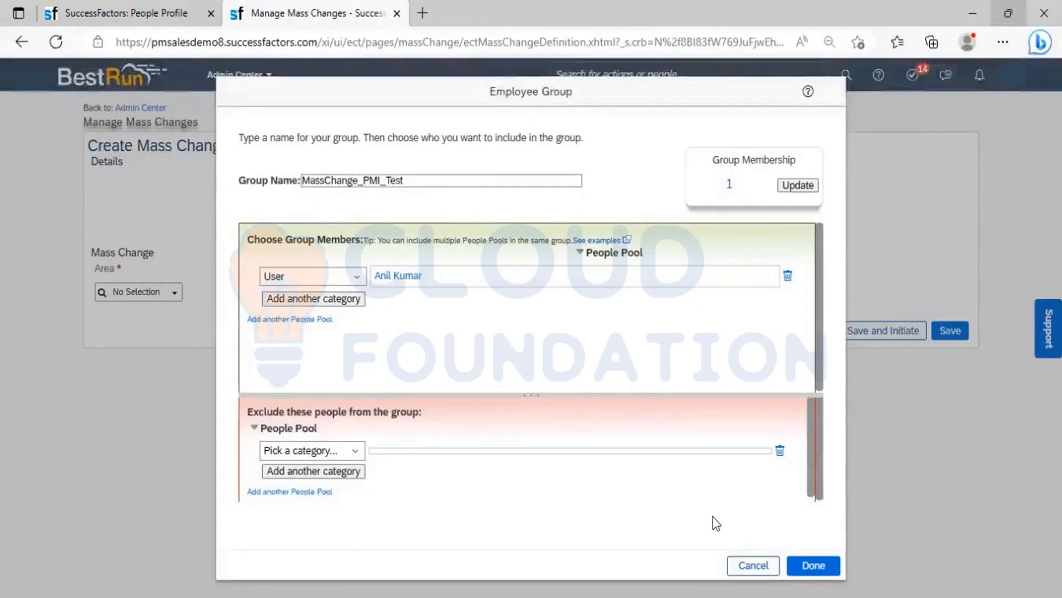
{"action": "left_click", "coordinate": [754, 566]}
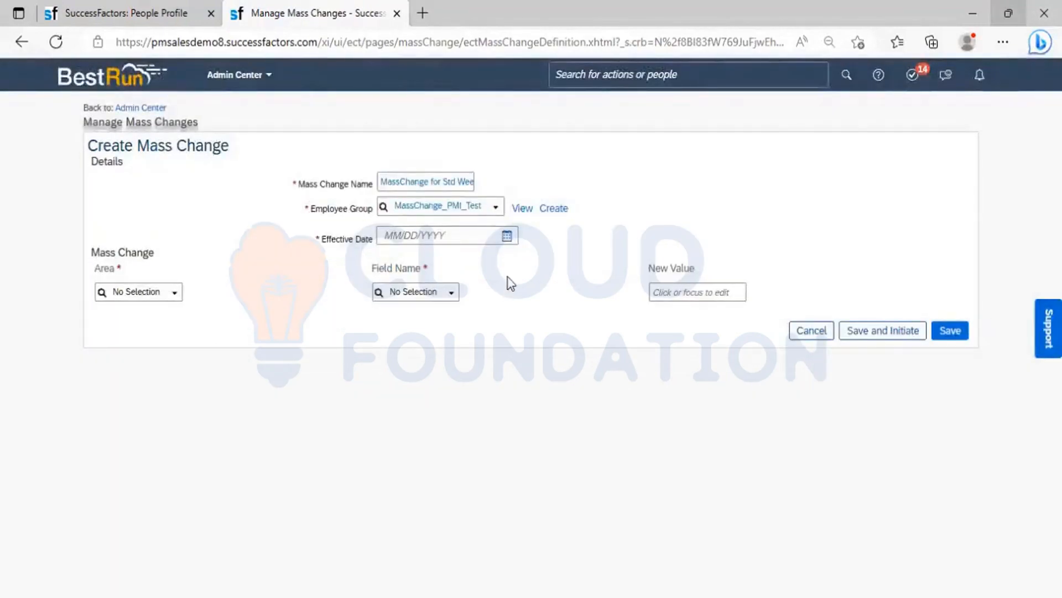
{"action": "left_click", "coordinate": [519, 211]}
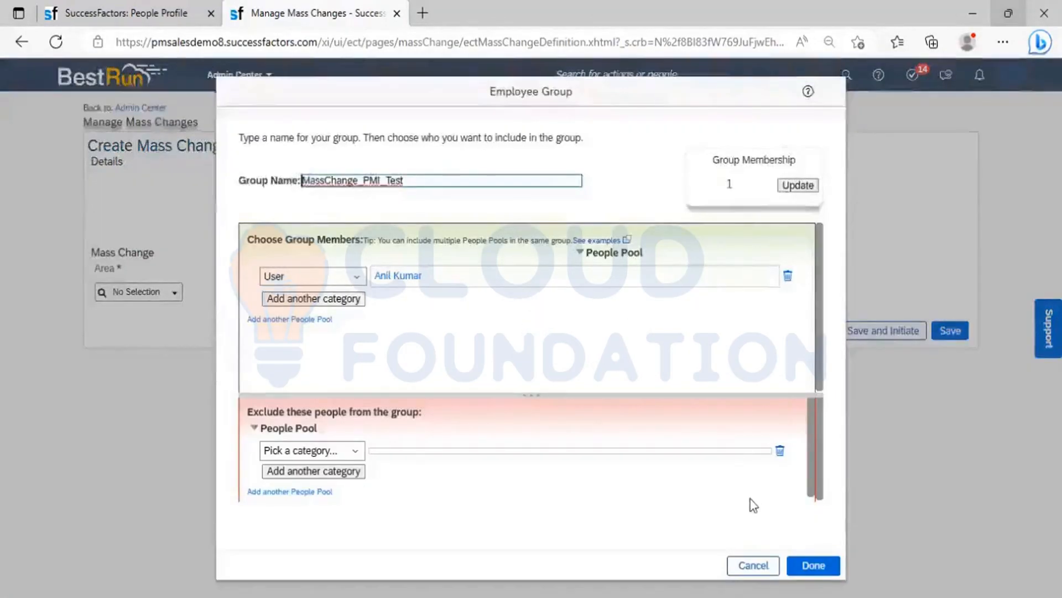
{"action": "left_click", "coordinate": [754, 565]}
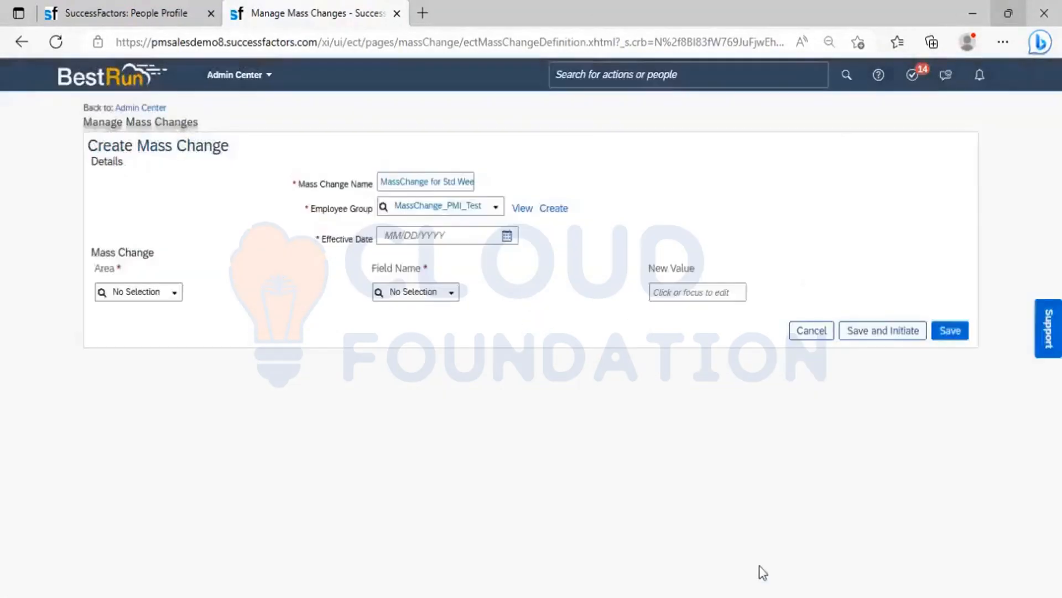
Clear the mass change's employee group and view the form for creating a new employee group, leaving it without creating one
{"action": "left_click", "coordinate": [556, 211]}
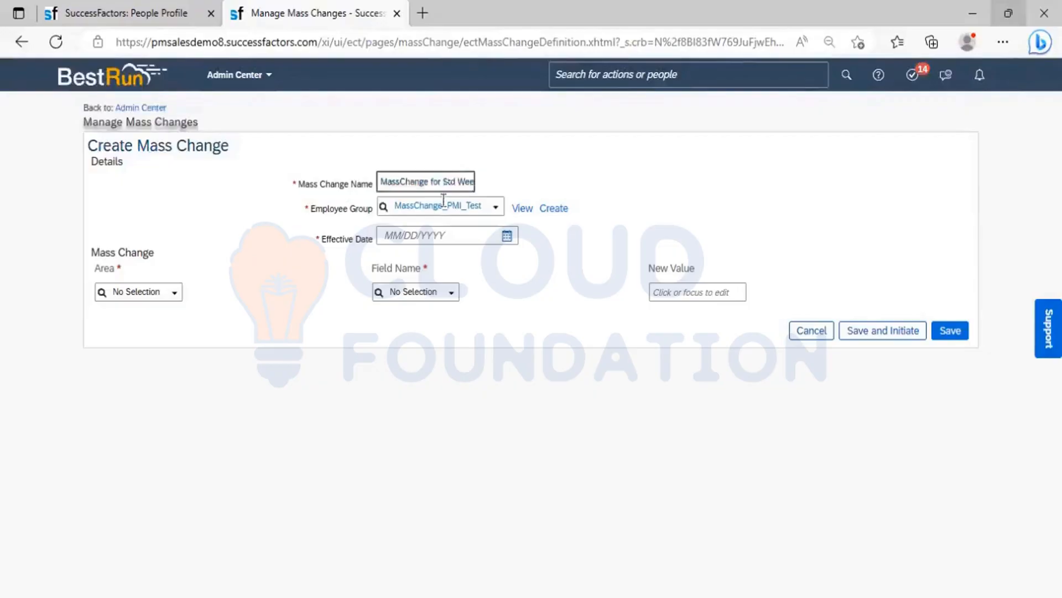
{"action": "left_click", "coordinate": [443, 202]}
{"action": "key", "text": "BackSpace"}
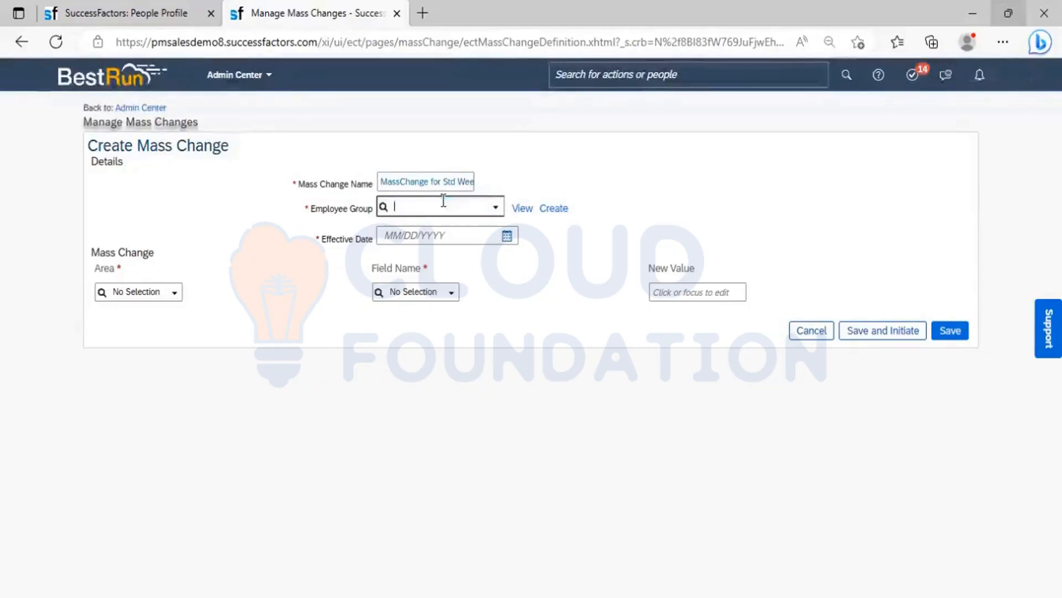
{"action": "left_click", "coordinate": [565, 252]}
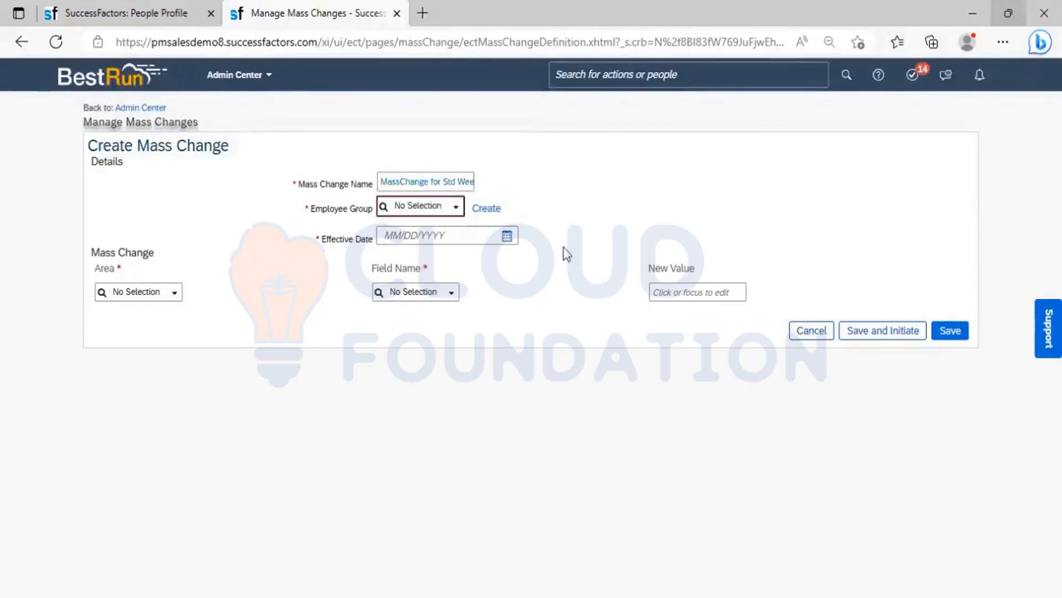
{"action": "left_click", "coordinate": [487, 210]}
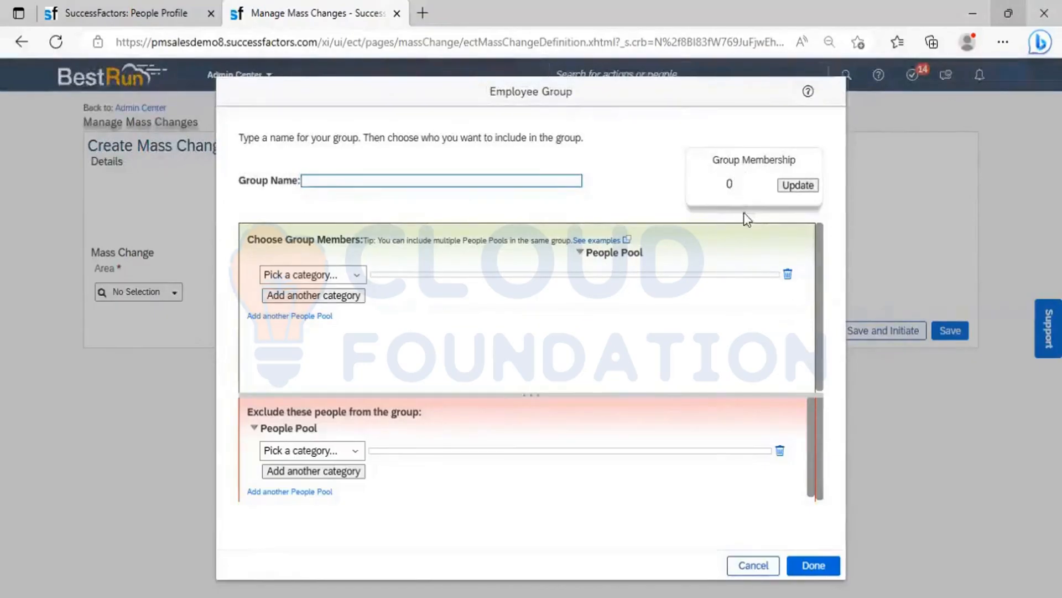
{"action": "left_click", "coordinate": [792, 563]}
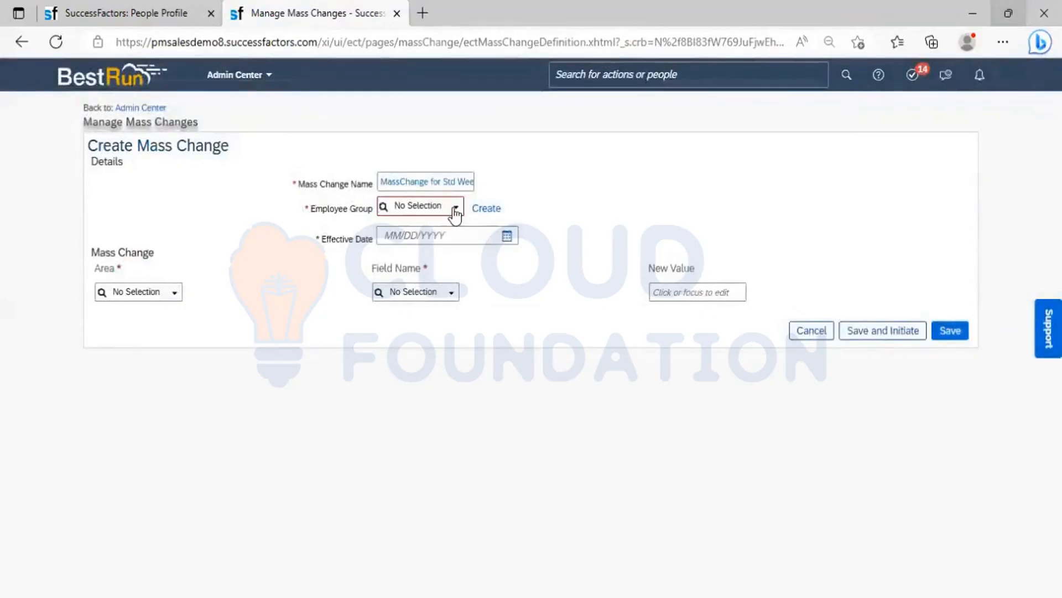
Select MassChange_PMI_Test as the employee group again and set the mass change's effective date to 04/03/2023
{"action": "left_click", "coordinate": [455, 209]}
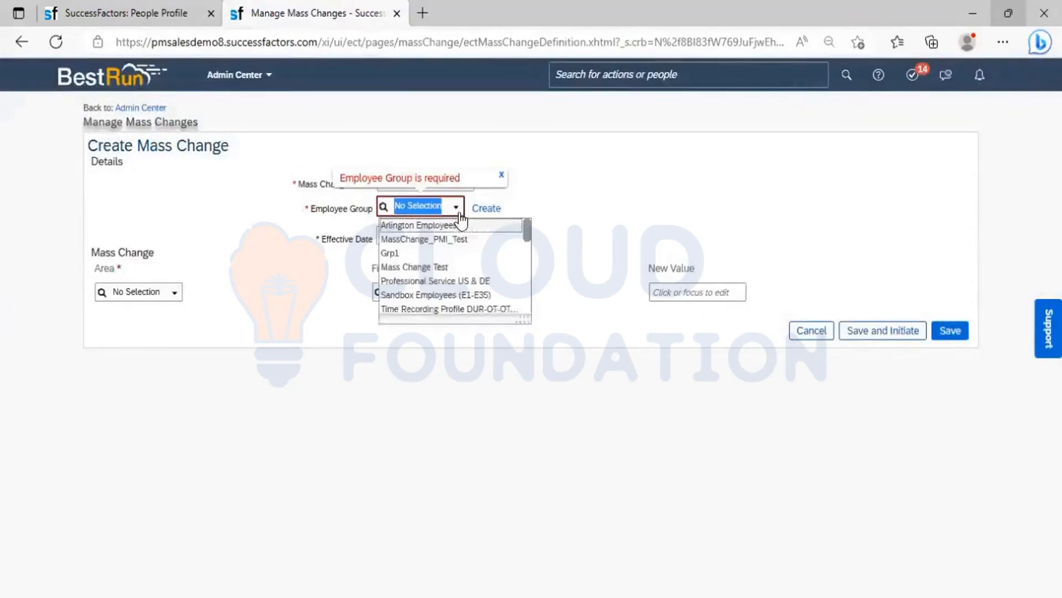
{"action": "scroll", "coordinate": [525, 265], "scroll_direction": "down", "scroll_amount": 5}
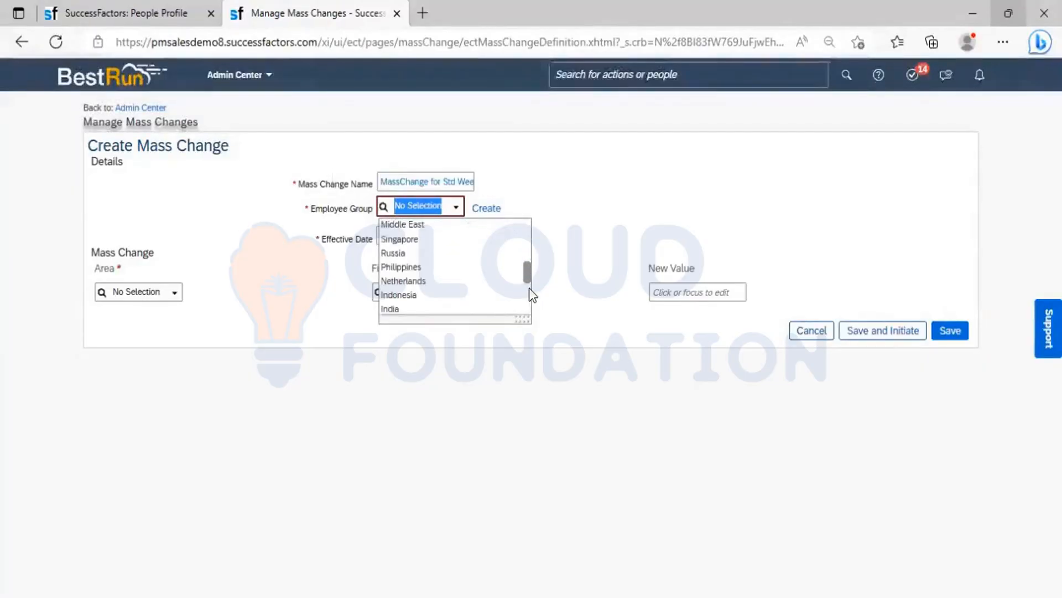
{"action": "left_click_drag", "start_coordinate": [529, 288], "coordinate": [524, 220]}
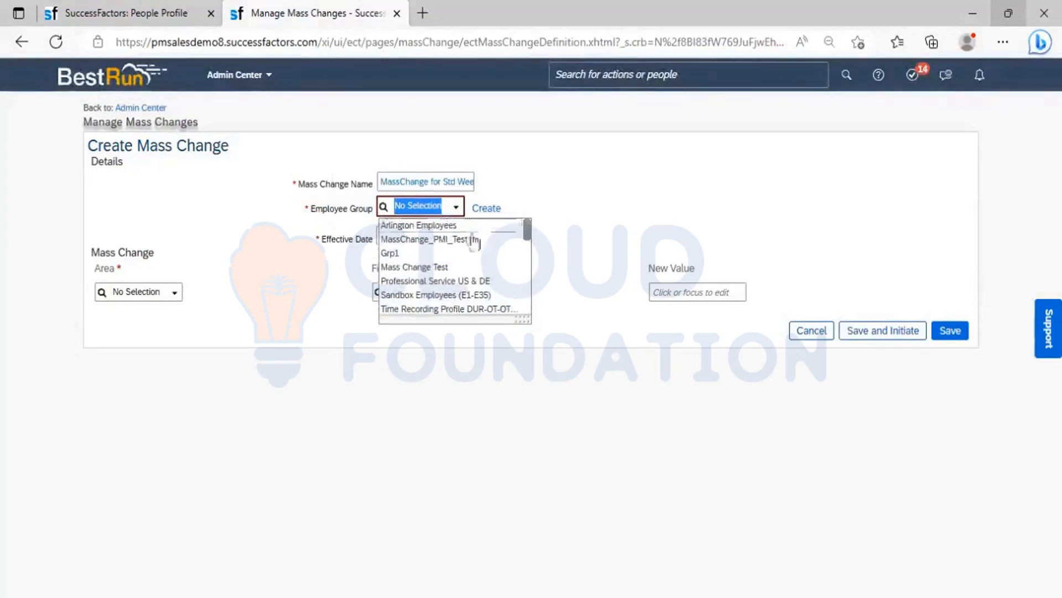
{"action": "left_click", "coordinate": [442, 239]}
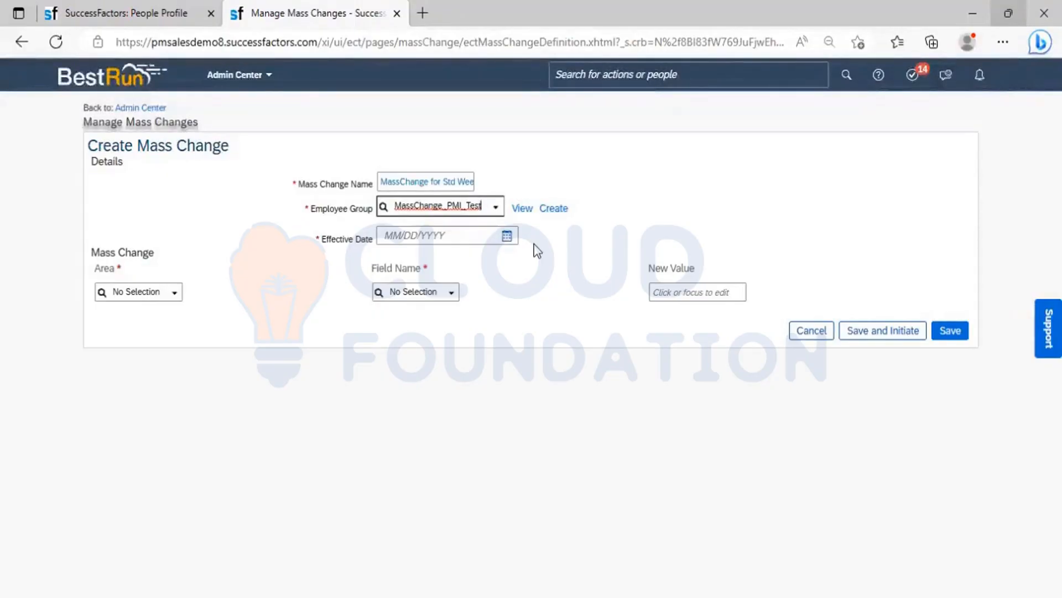
{"action": "left_click", "coordinate": [502, 245]}
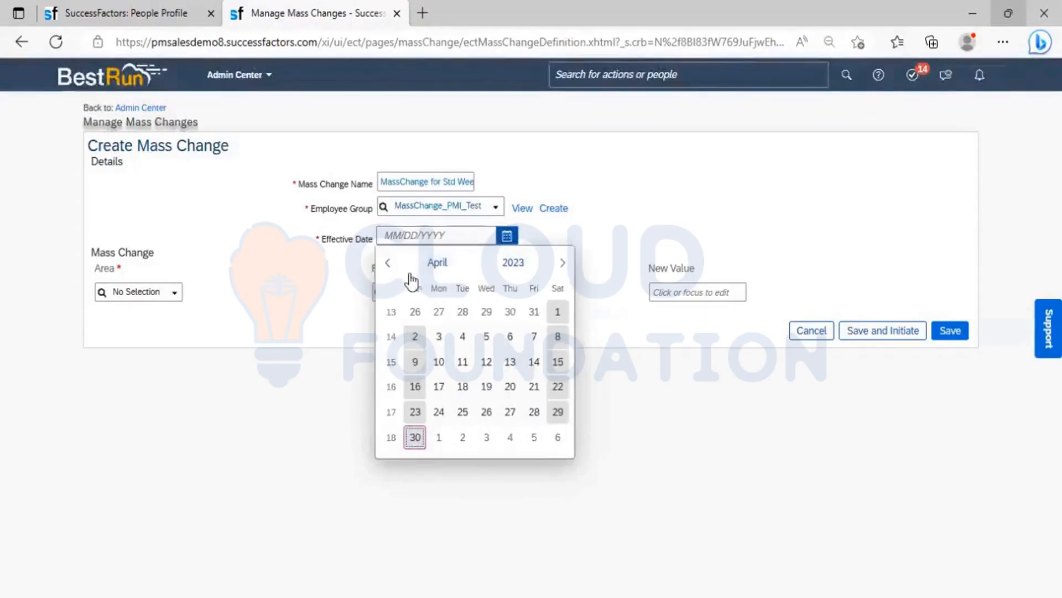
{"action": "left_click", "coordinate": [439, 337]}
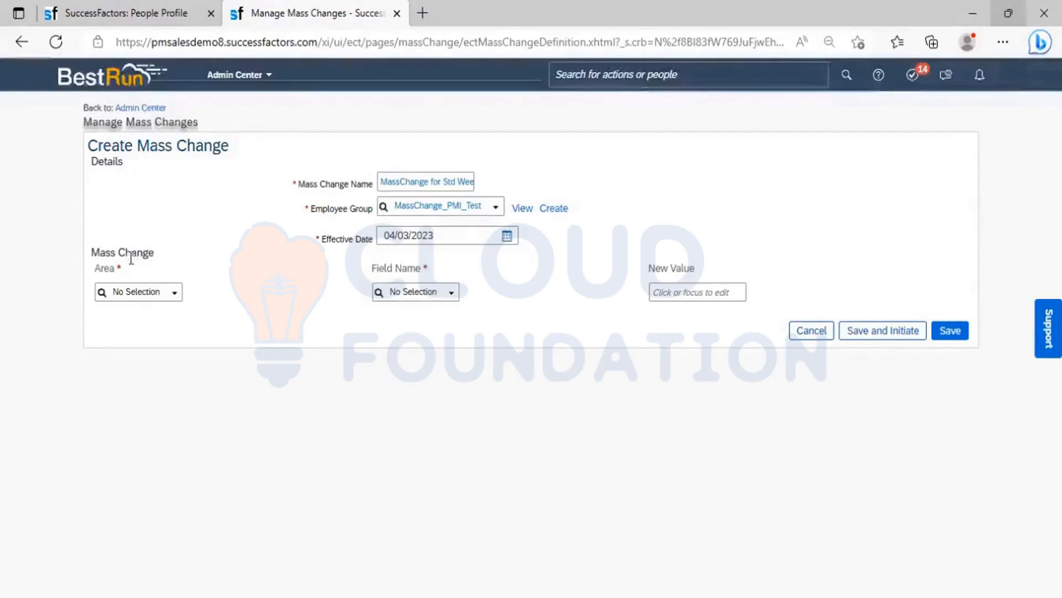
Define the change for the Job Information area, setting the Standard Weekly Hours field's new value to 45
{"action": "left_click", "coordinate": [176, 300]}
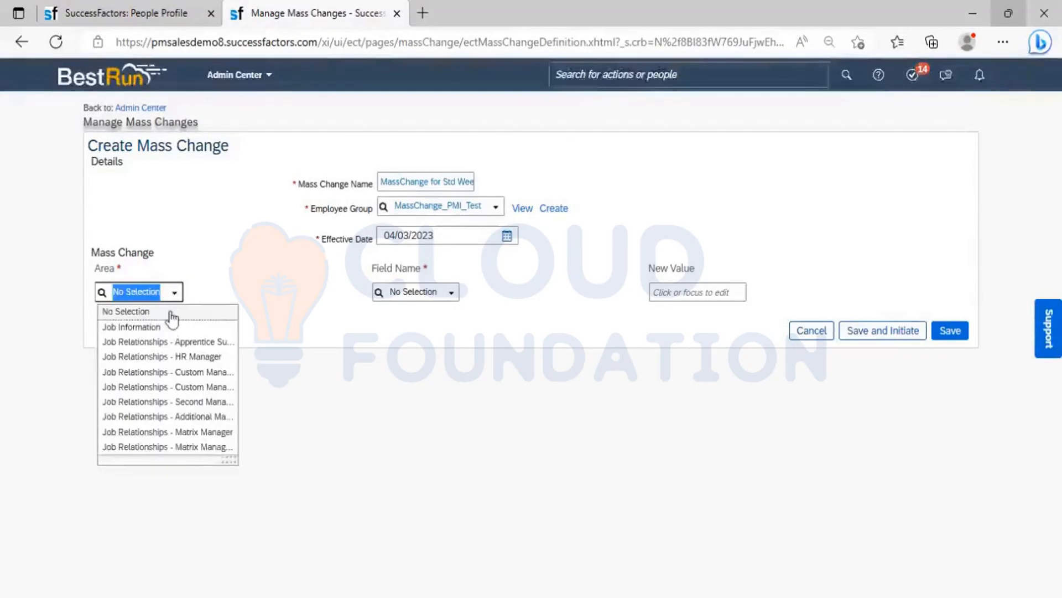
{"action": "left_click", "coordinate": [144, 327]}
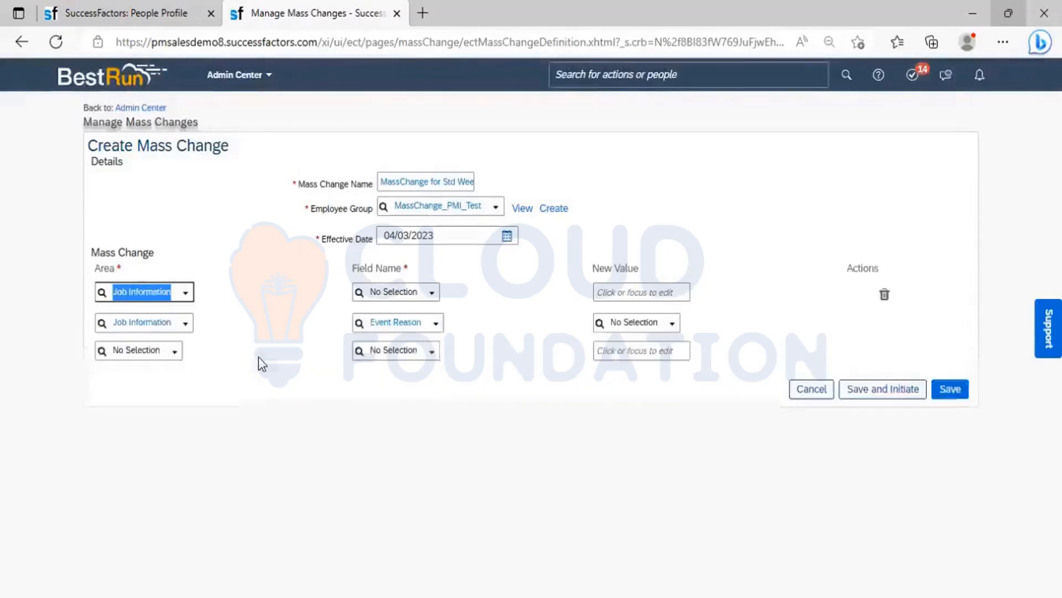
{"action": "left_click", "coordinate": [429, 295]}
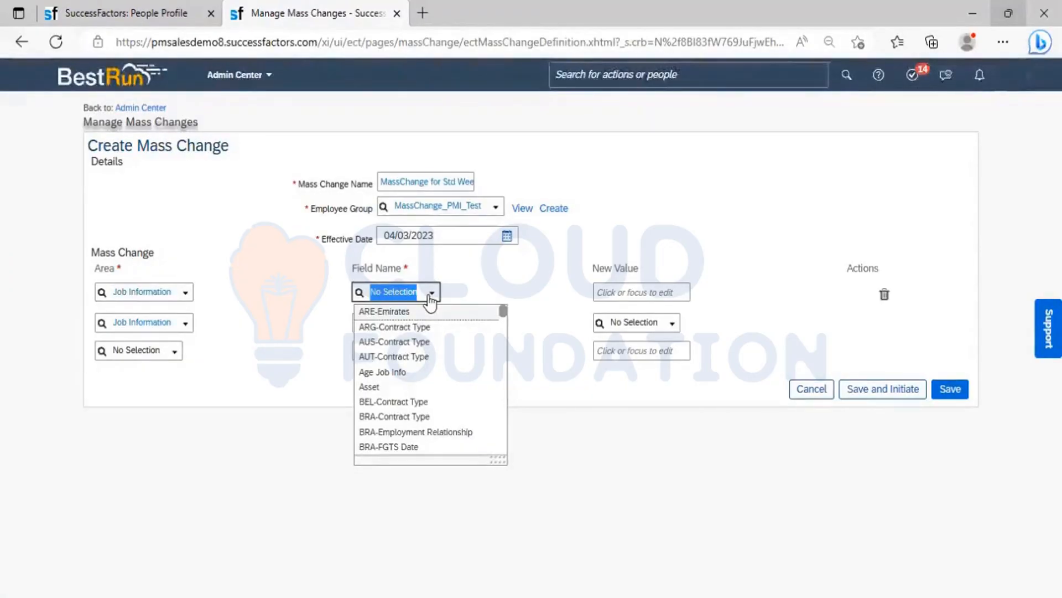
{"action": "type", "text": "Stan"}
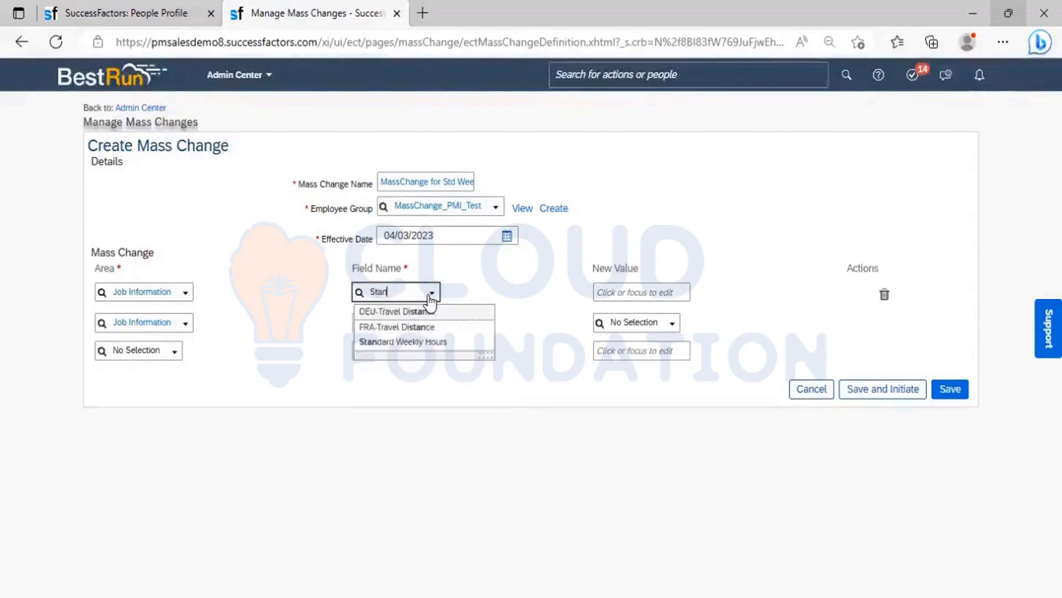
{"action": "type", "text": "dard"}
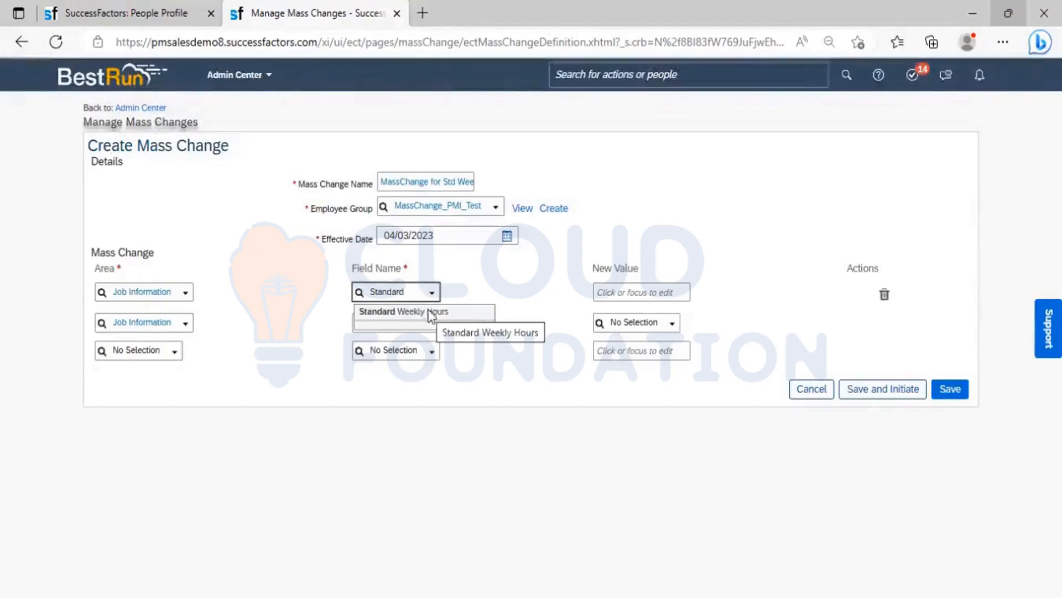
{"action": "left_click", "coordinate": [430, 313]}
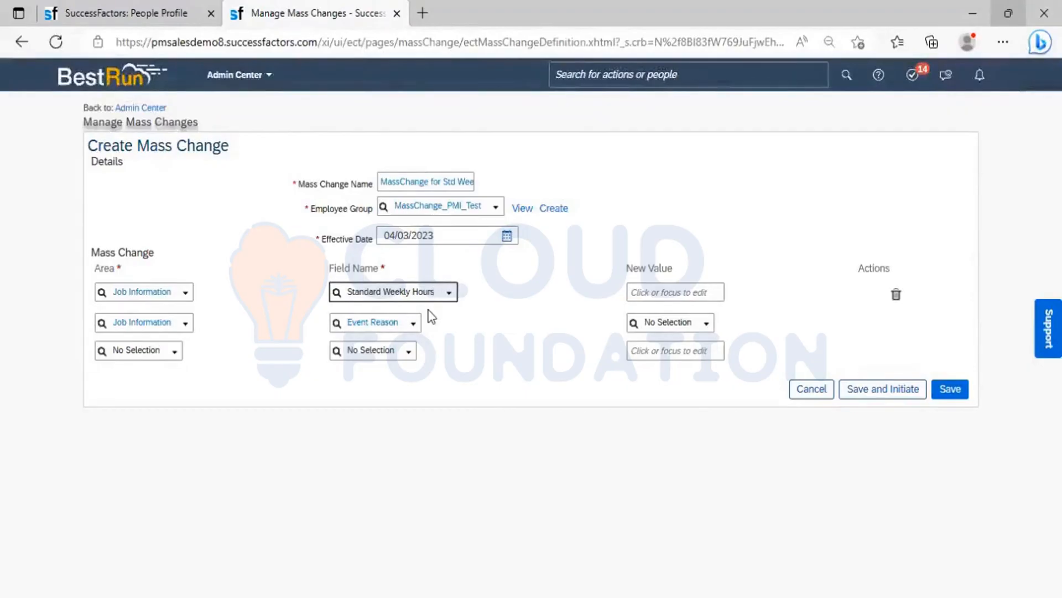
{"action": "left_click", "coordinate": [646, 287]}
{"action": "type", "text": "45"}
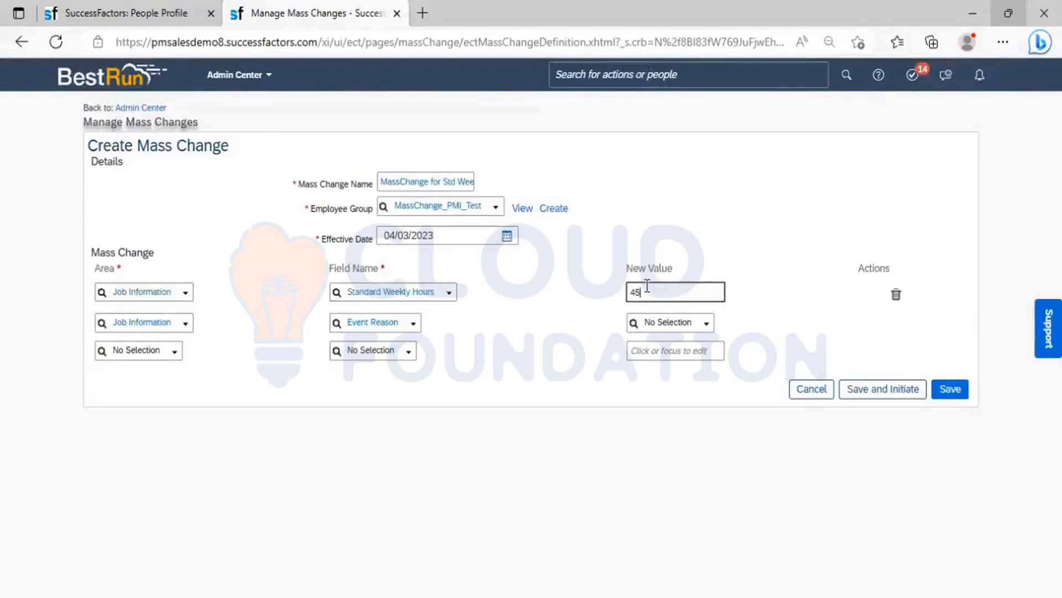
{"action": "left_click", "coordinate": [533, 316]}
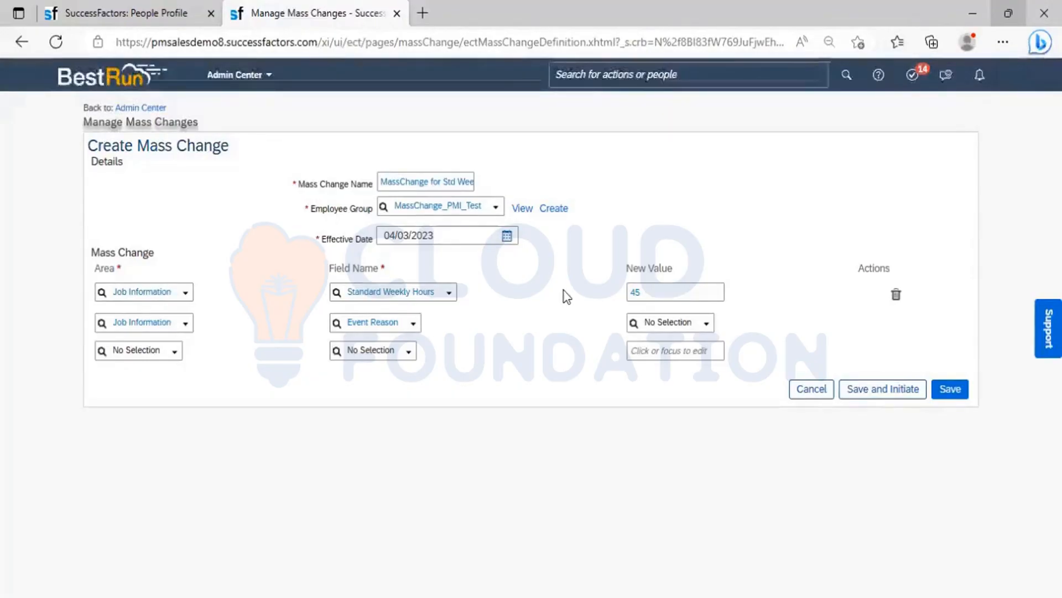
Set the Event Reason's new value to Standard Hours Changed (JOBHOURS)
{"action": "left_click", "coordinate": [675, 325]}
{"action": "type", "text": "hoo"}
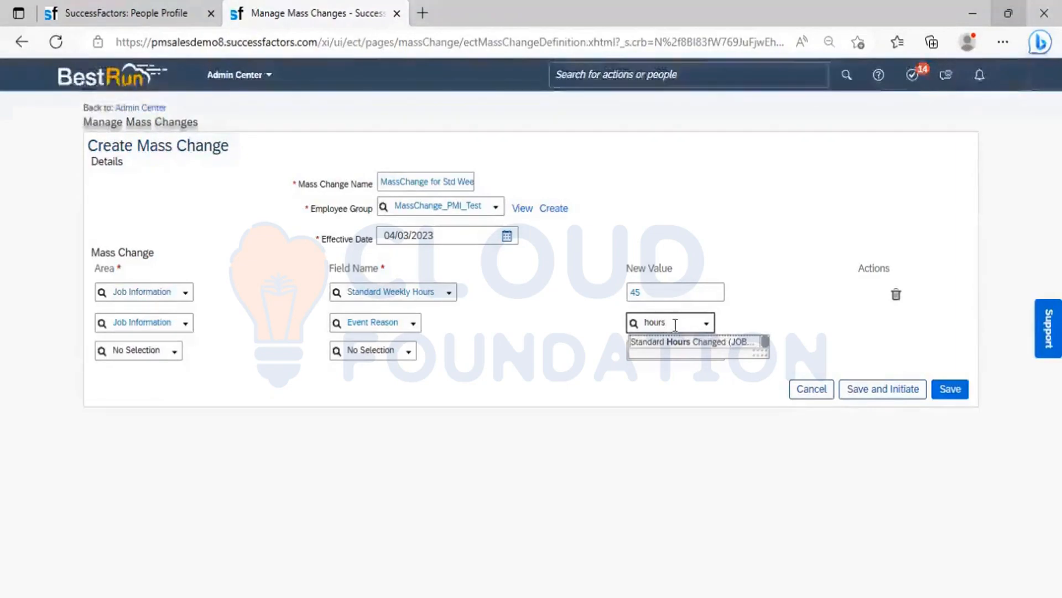
{"action": "left_click", "coordinate": [701, 343]}
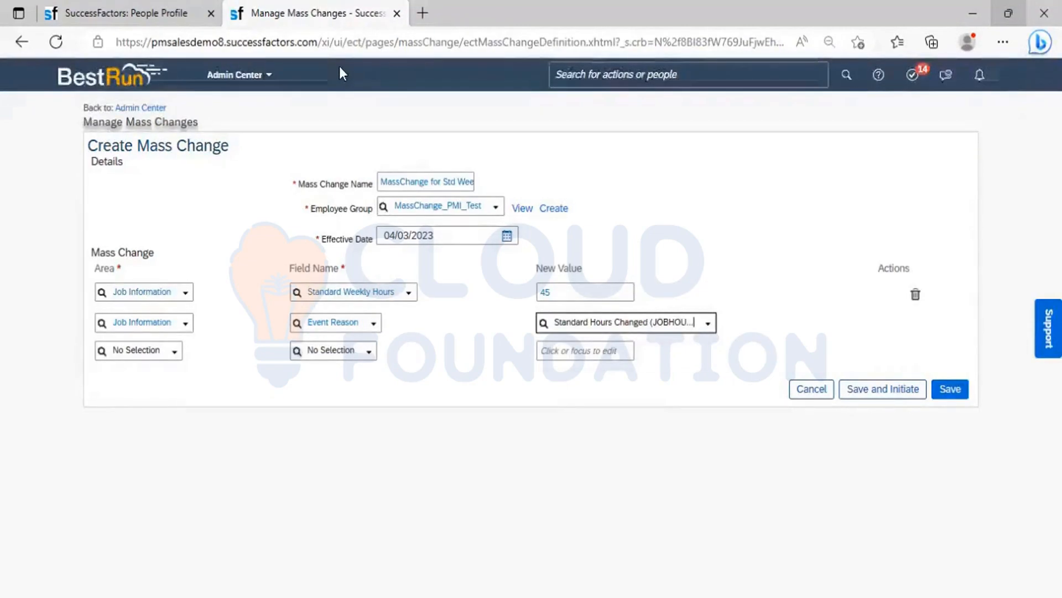
Duplicate the Manage Mass Changes page in a new browser tab and open Manage Organization, Pay and Job Structures there
{"action": "left_click", "coordinate": [302, 10]}
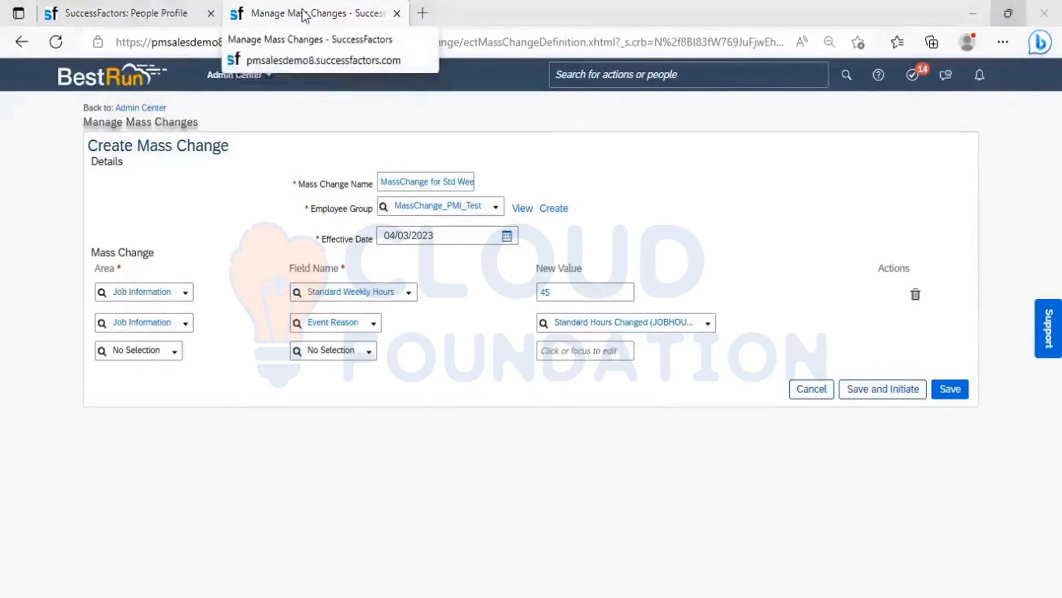
{"action": "right_click", "coordinate": [304, 11]}
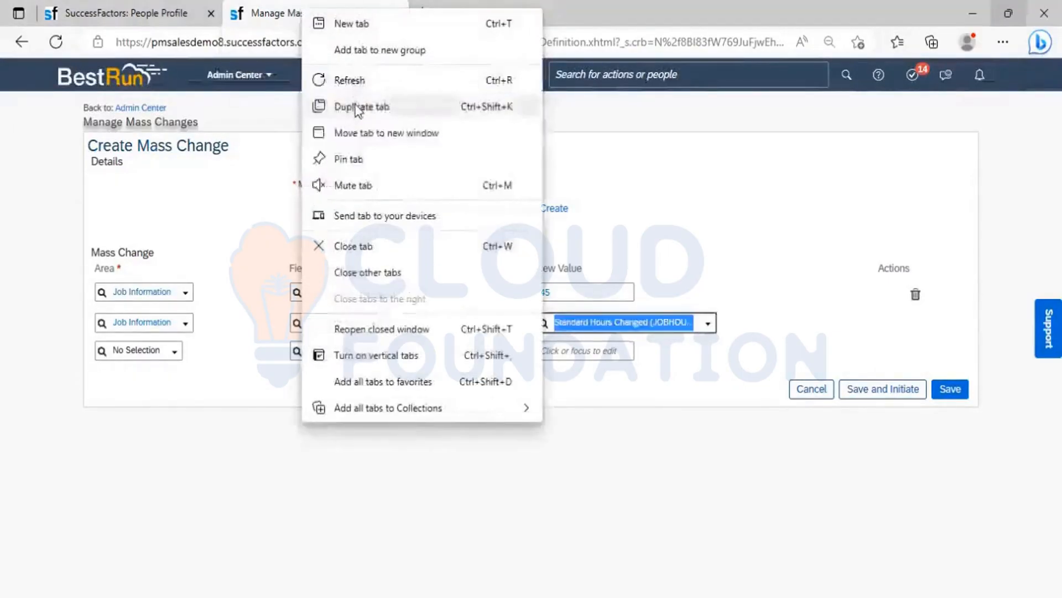
{"action": "left_click", "coordinate": [355, 107]}
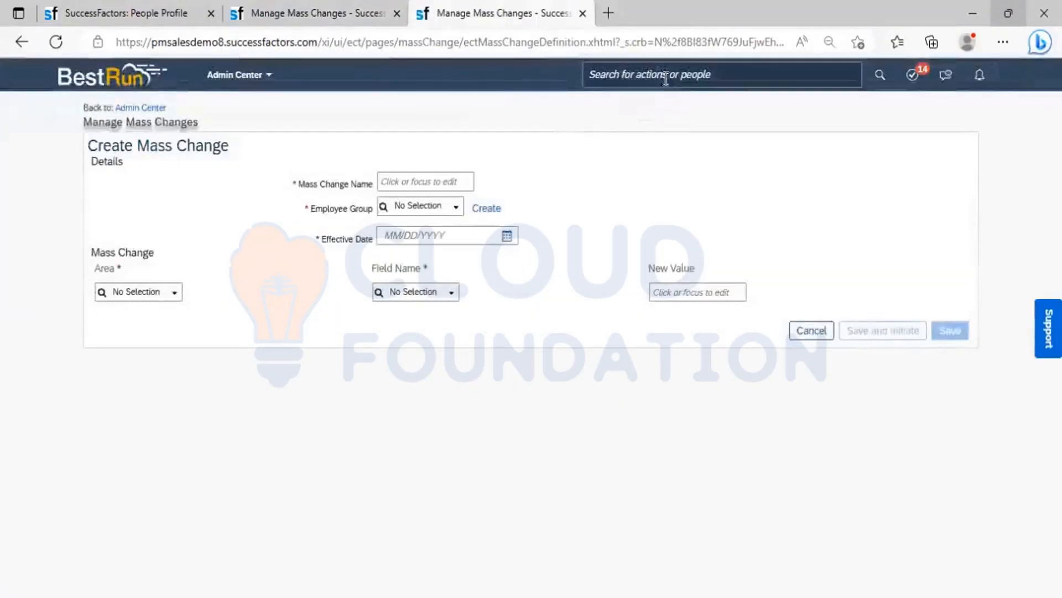
{"action": "left_click", "coordinate": [656, 74]}
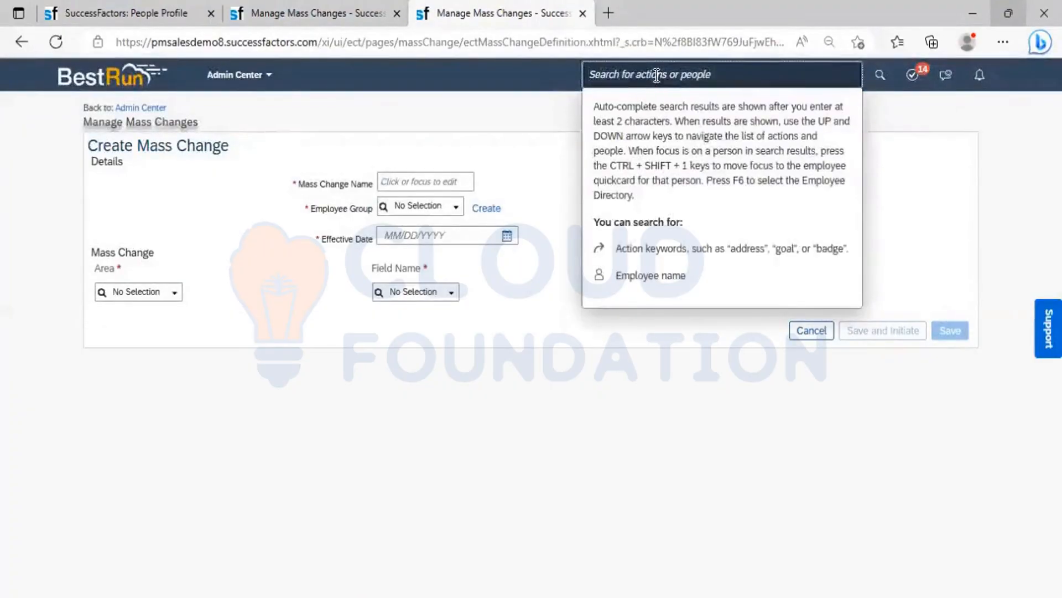
{"action": "type", "text": "Manage or"}
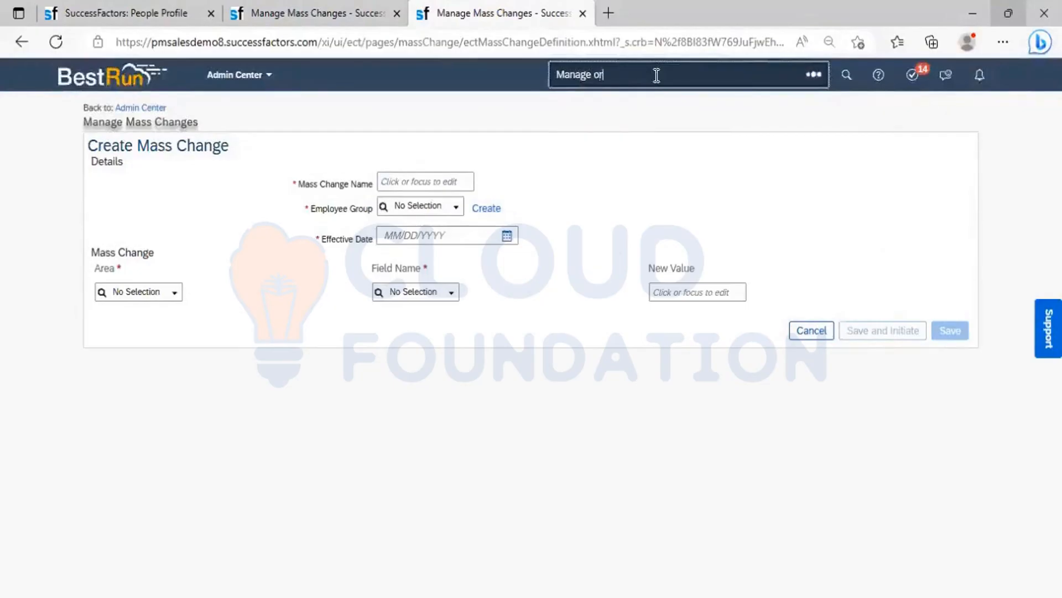
{"action": "type", "text": "g job"}
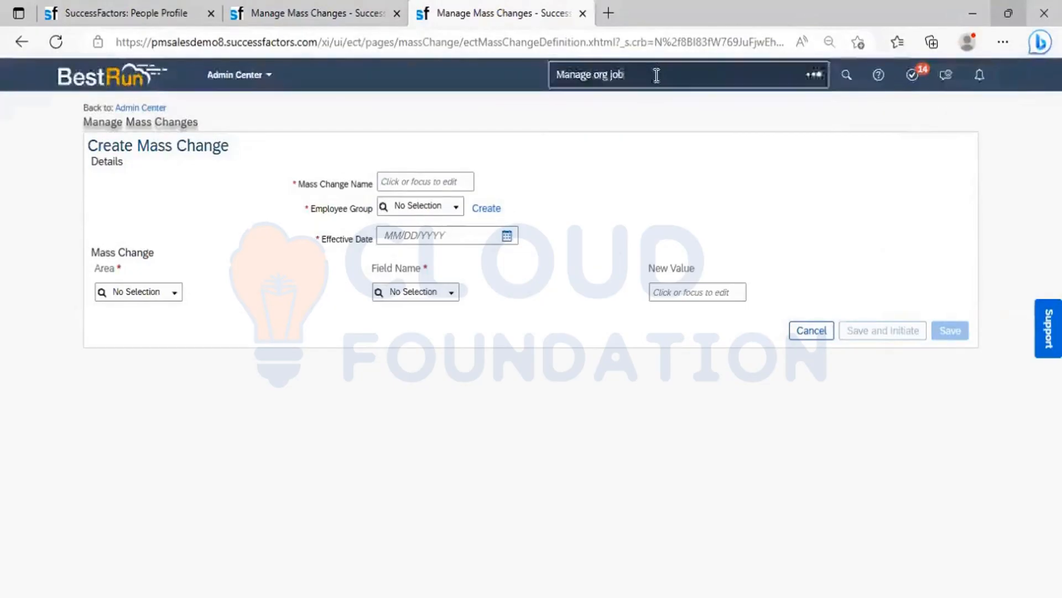
{"action": "left_click", "coordinate": [661, 103]}
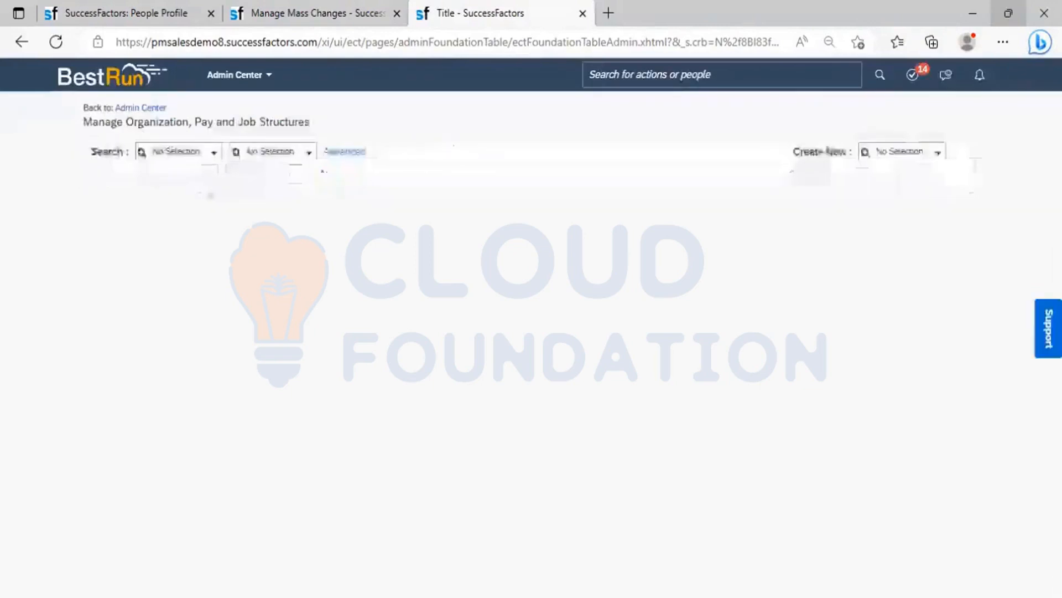
Look up the Event Reason object Standard Hours Changed (JOBHOURS) and examine its details
{"action": "left_click", "coordinate": [192, 151]}
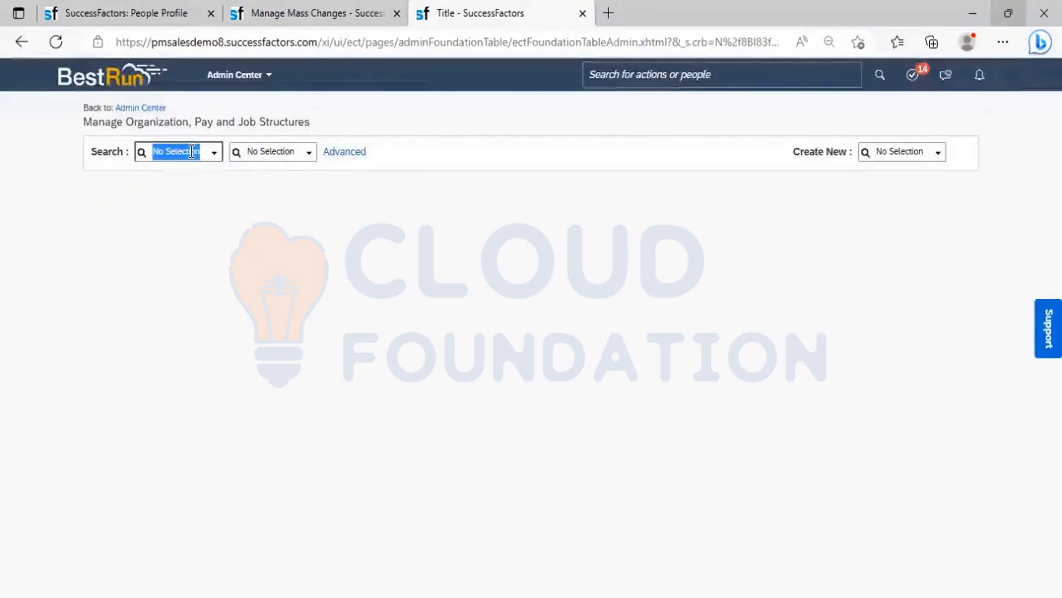
{"action": "type", "text": "even"}
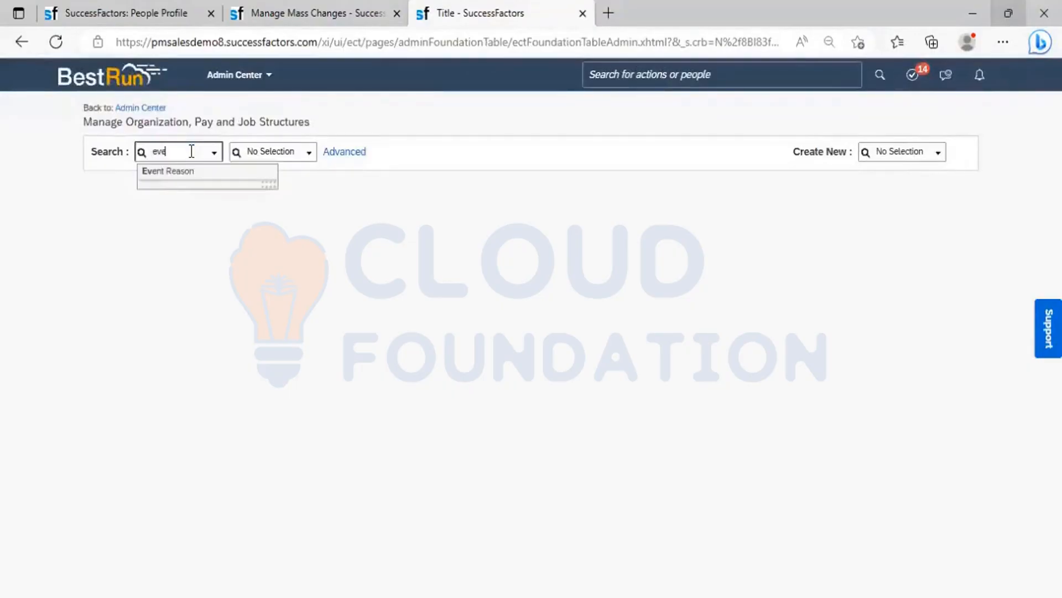
{"action": "left_click", "coordinate": [177, 179]}
{"action": "left_click", "coordinate": [275, 150]}
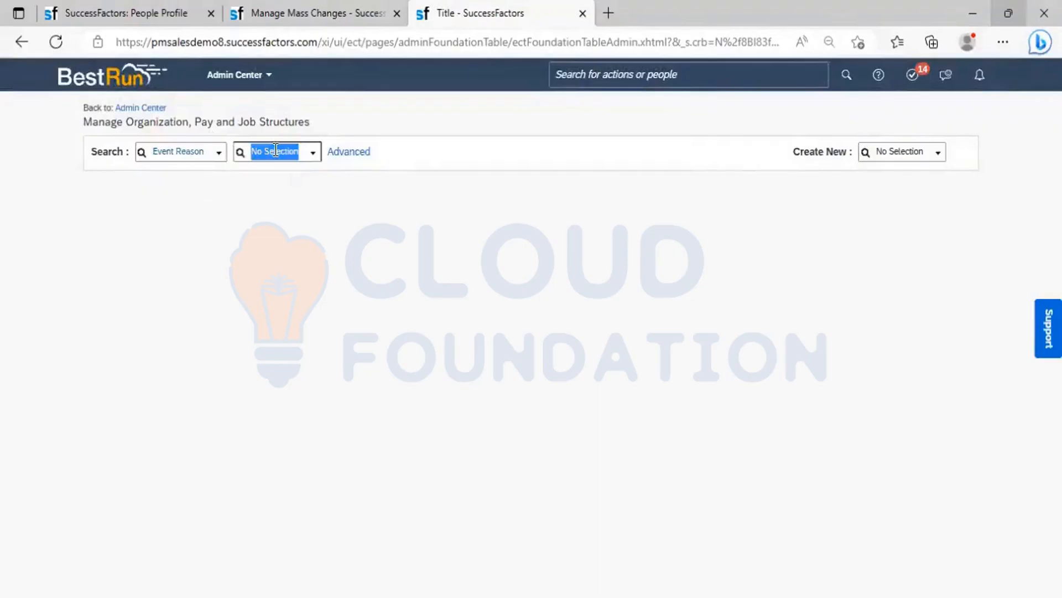
{"action": "type", "text": "hours"}
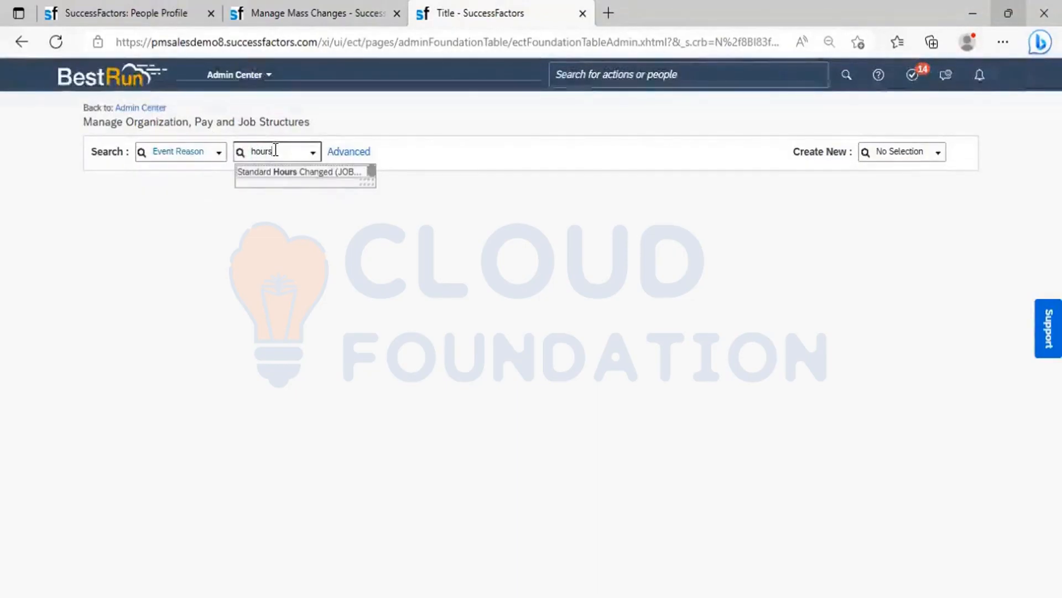
{"action": "left_click", "coordinate": [290, 174]}
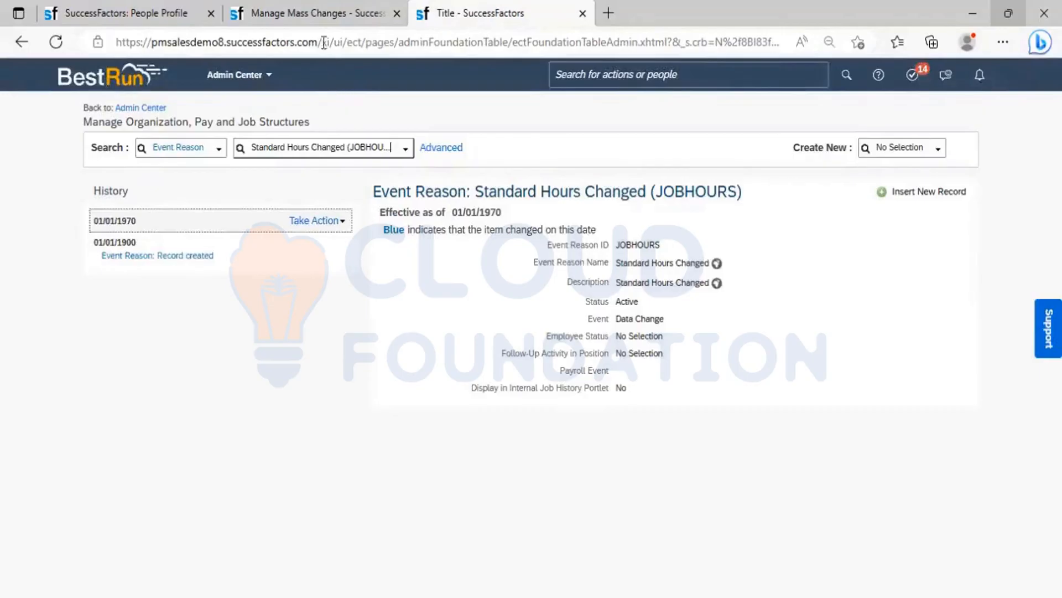
Return to the mass change definition, save and initiate it, and agree to the employee data change
{"action": "left_click", "coordinate": [320, 22]}
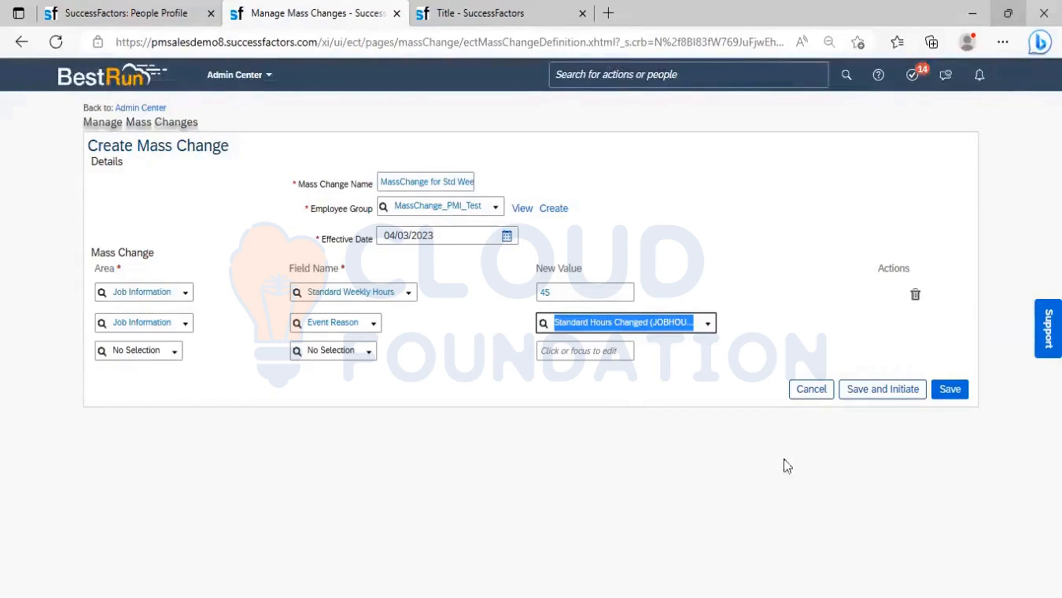
{"action": "left_click", "coordinate": [887, 391]}
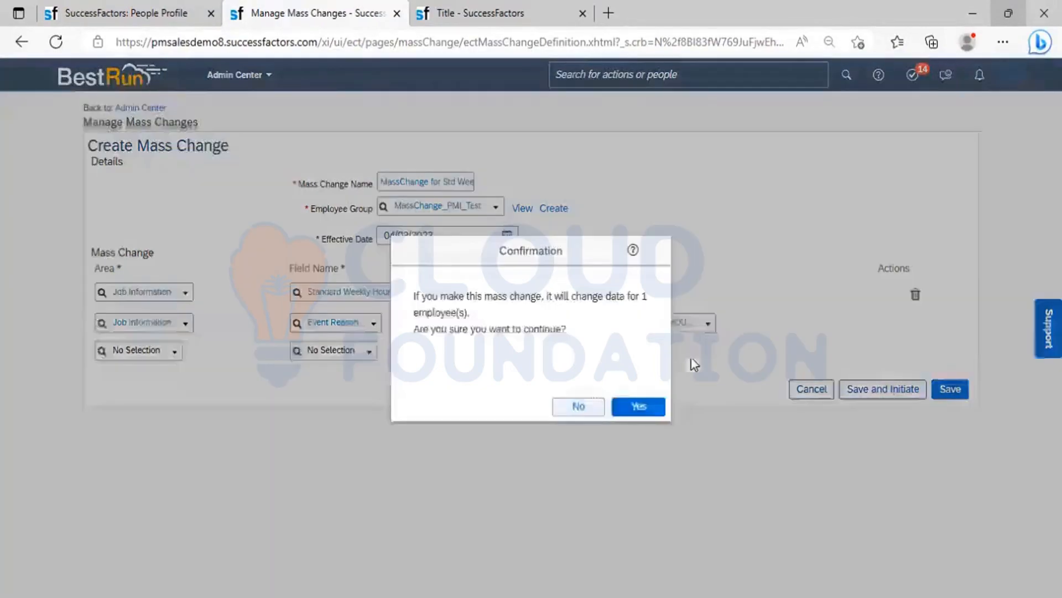
{"action": "left_click", "coordinate": [639, 407]}
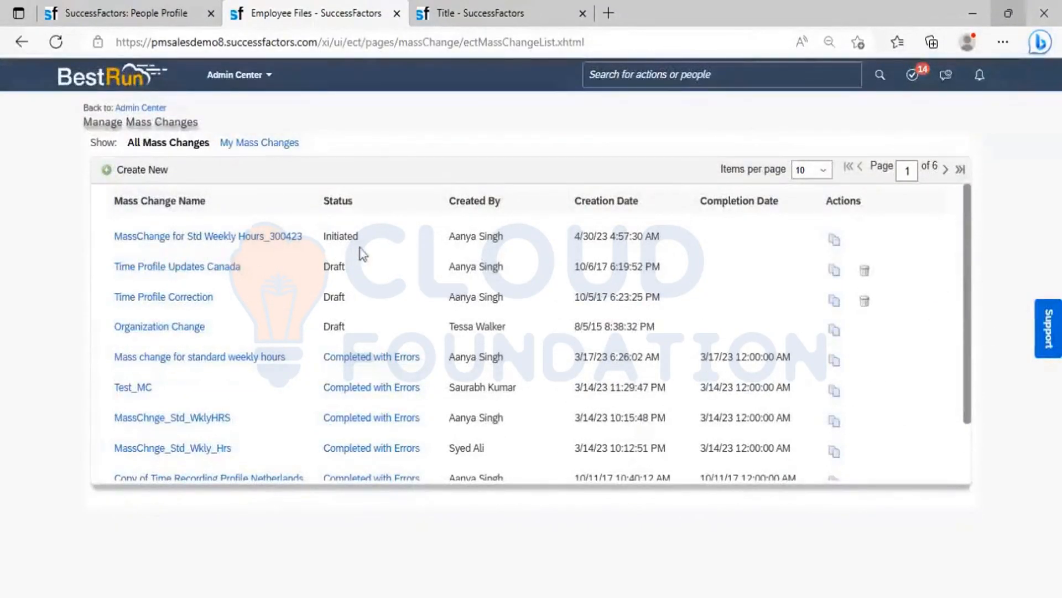
Refresh the mass change list to check the run's status and open the details of MassChange for Std Weekly Hours_300423
{"action": "left_click", "coordinate": [54, 41]}
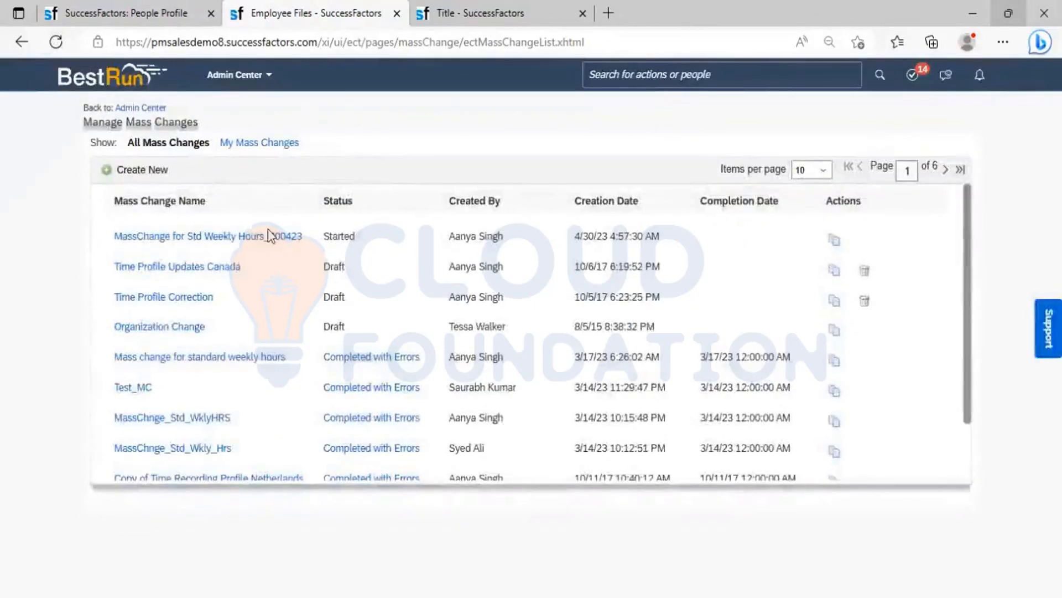
{"action": "left_click", "coordinate": [56, 43]}
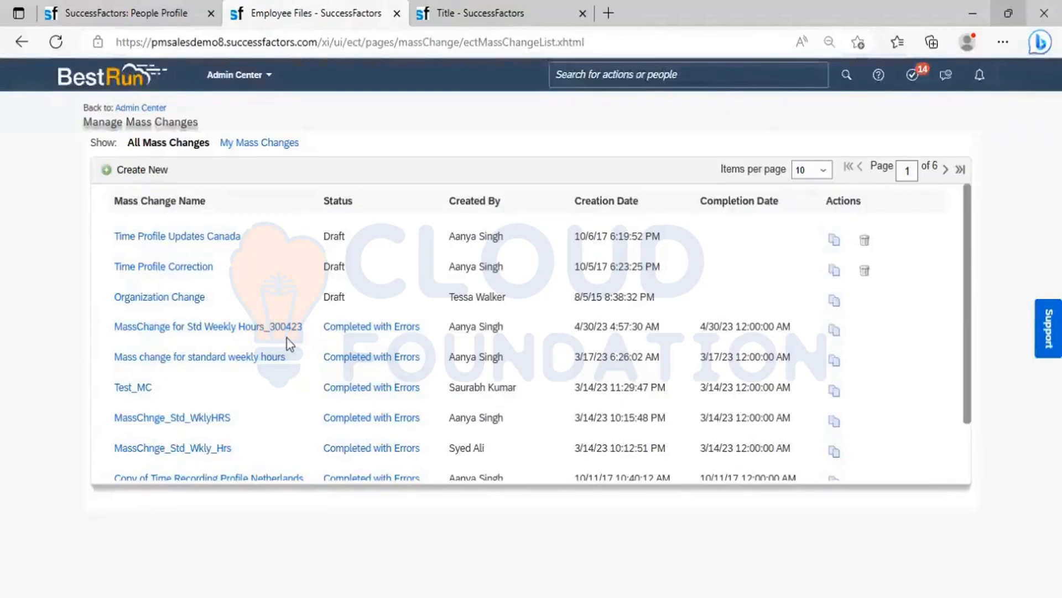
{"action": "left_click", "coordinate": [254, 329]}
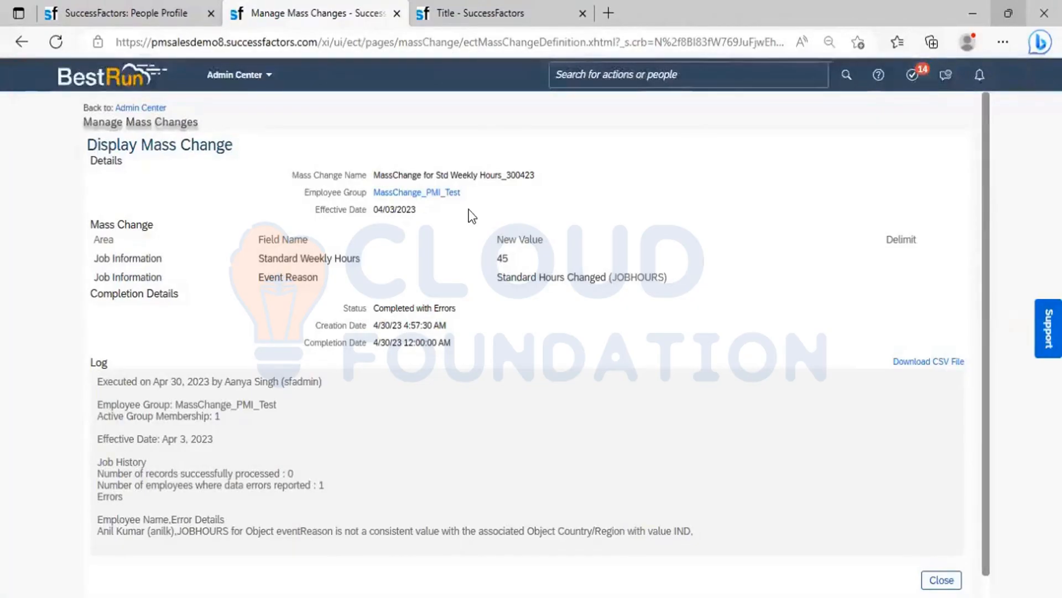
Open the Manage Data page in the browser tab holding Manage Organization, Pay and Job Structures
{"action": "left_click", "coordinate": [598, 77]}
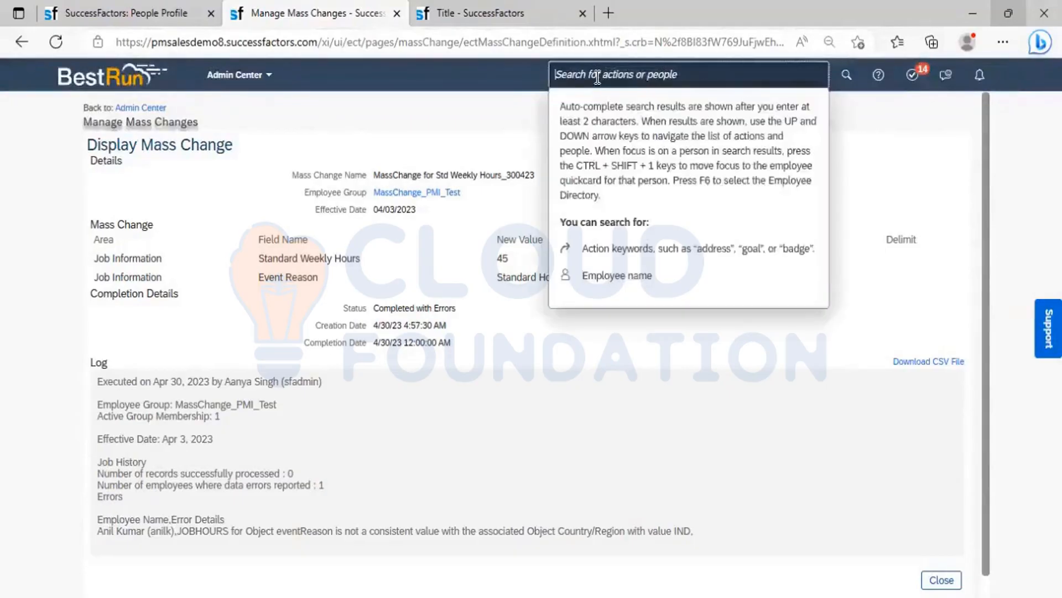
{"action": "left_click", "coordinate": [494, 5]}
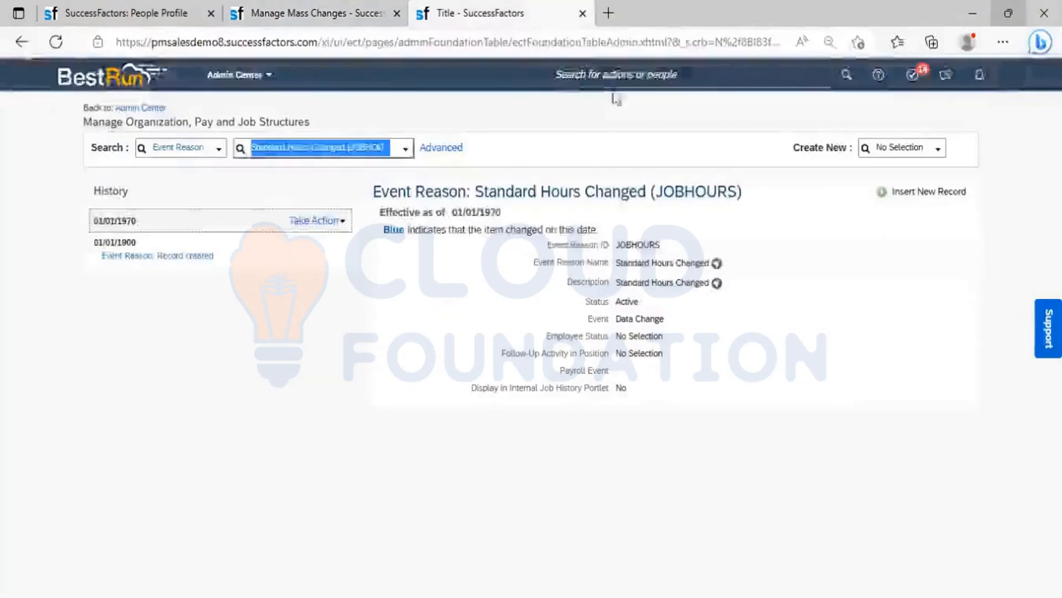
{"action": "left_click", "coordinate": [611, 76]}
{"action": "type", "text": "Mana"}
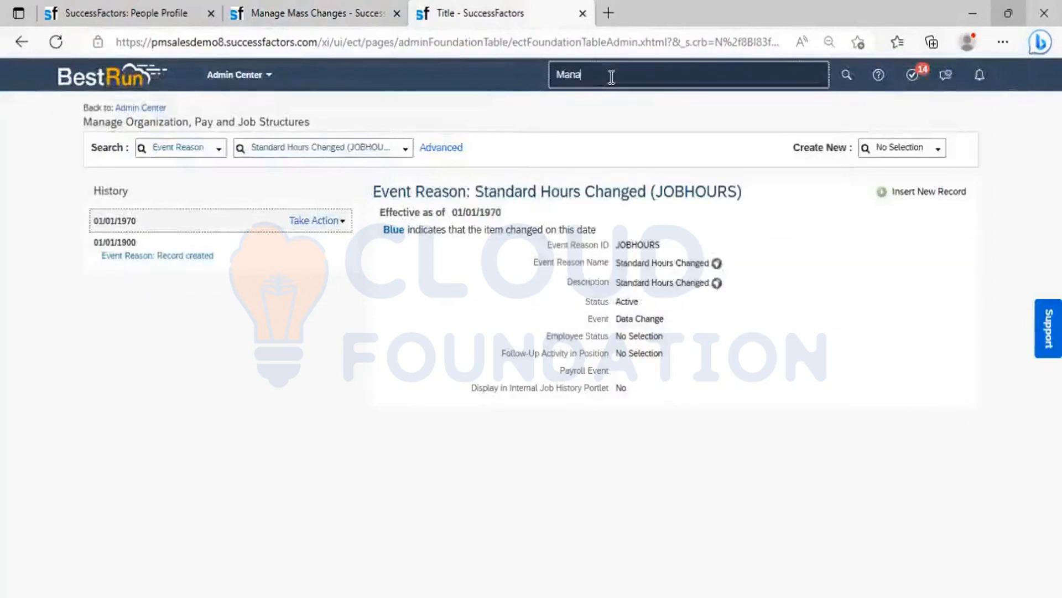
{"action": "type", "text": "ge"}
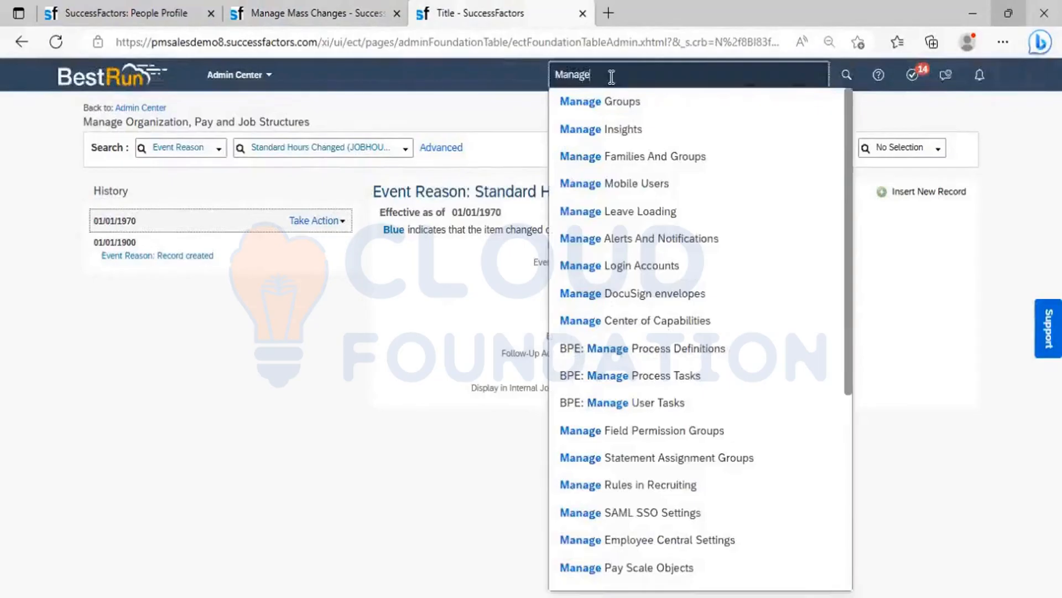
{"action": "type", "text": " d"}
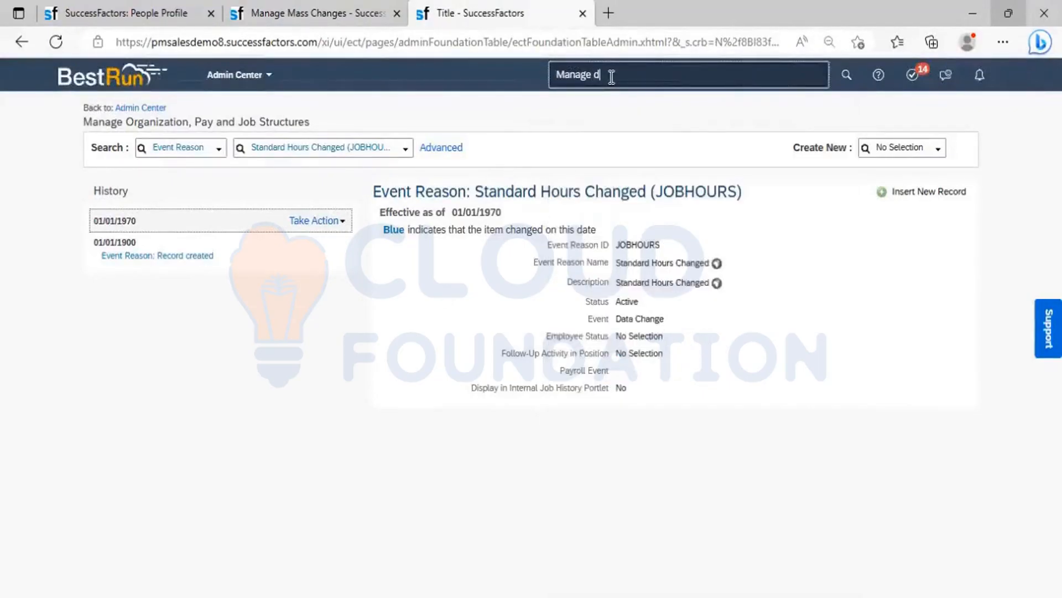
{"action": "type", "text": "ata"}
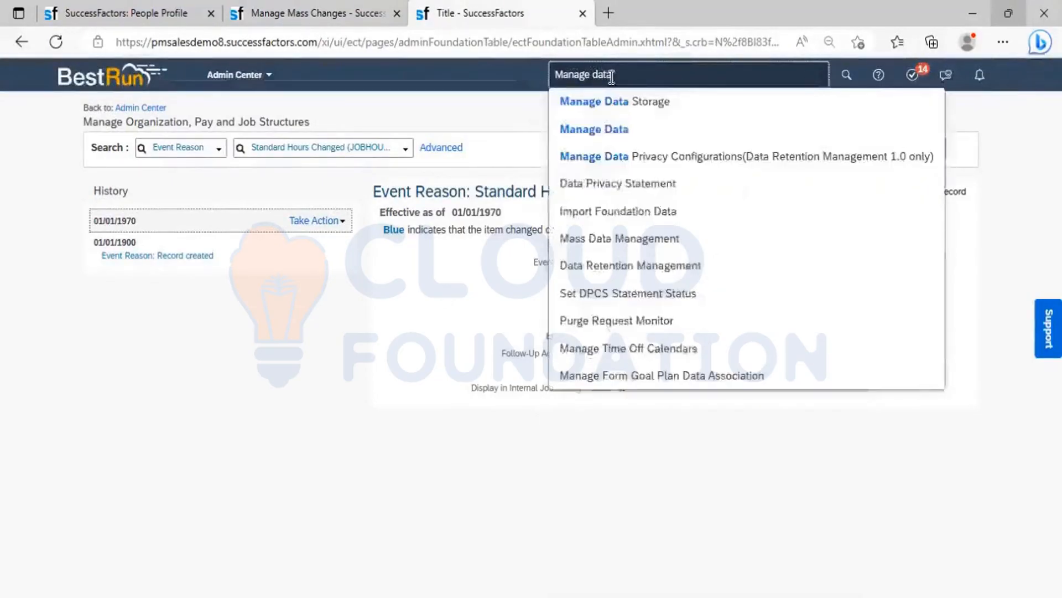
{"action": "left_click", "coordinate": [611, 128]}
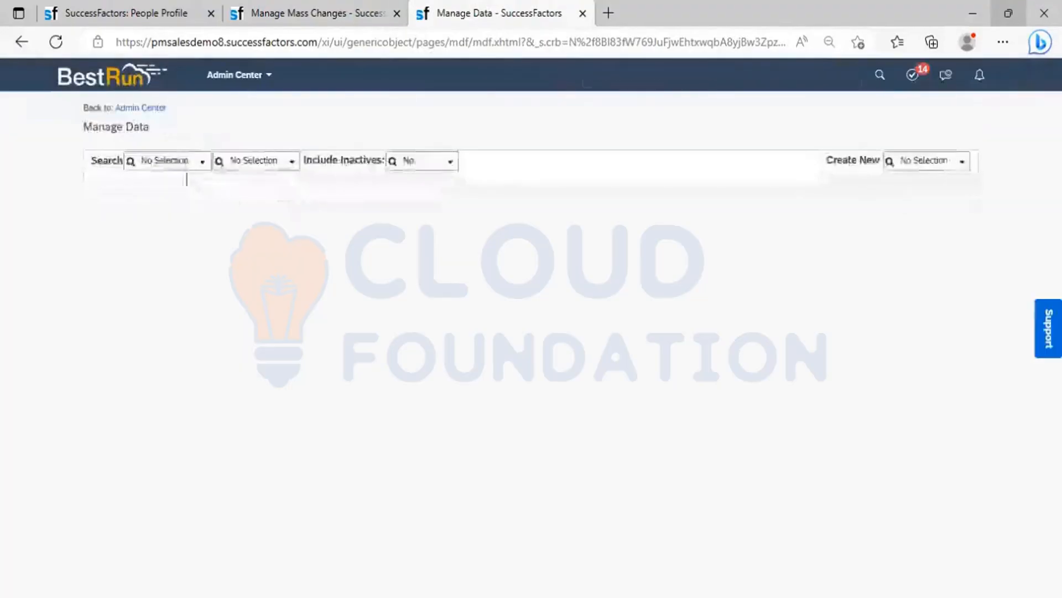
Look up the Country/Region object India (IND) in Manage Data
{"action": "left_click", "coordinate": [185, 160]}
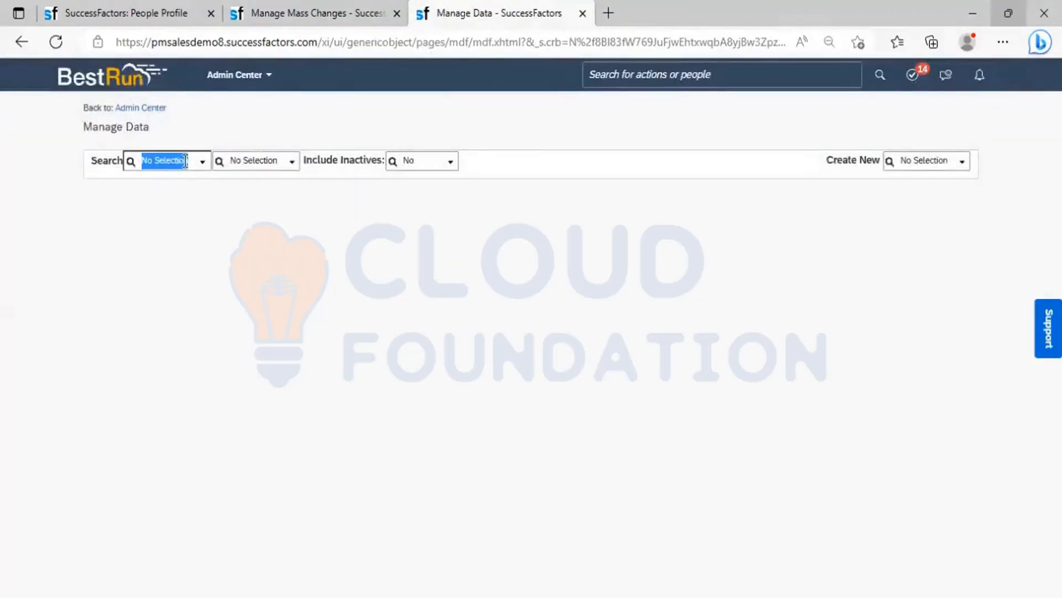
{"action": "type", "text": "country"}
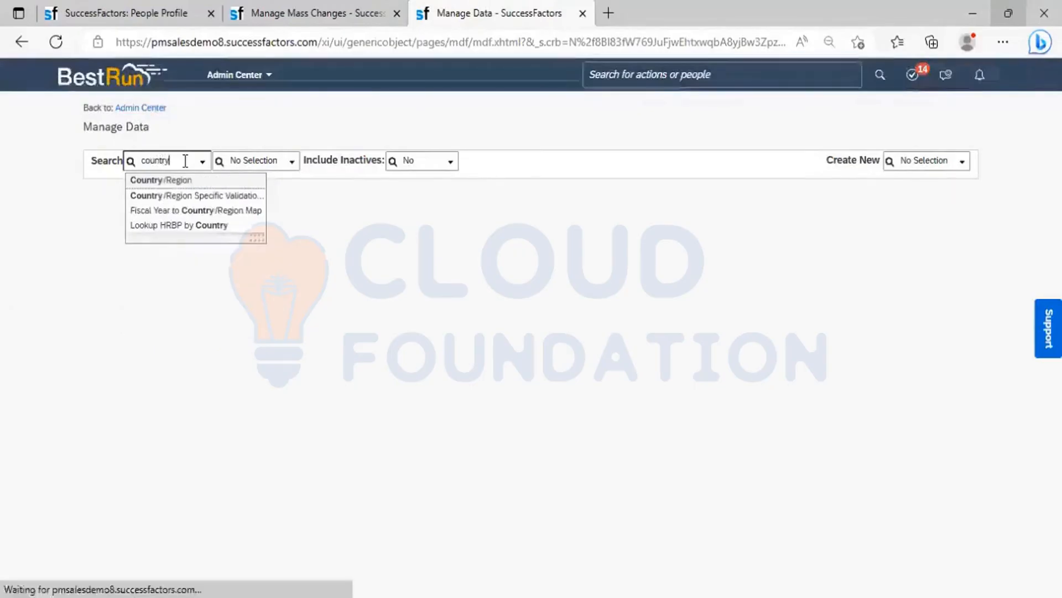
{"action": "left_click", "coordinate": [173, 182]}
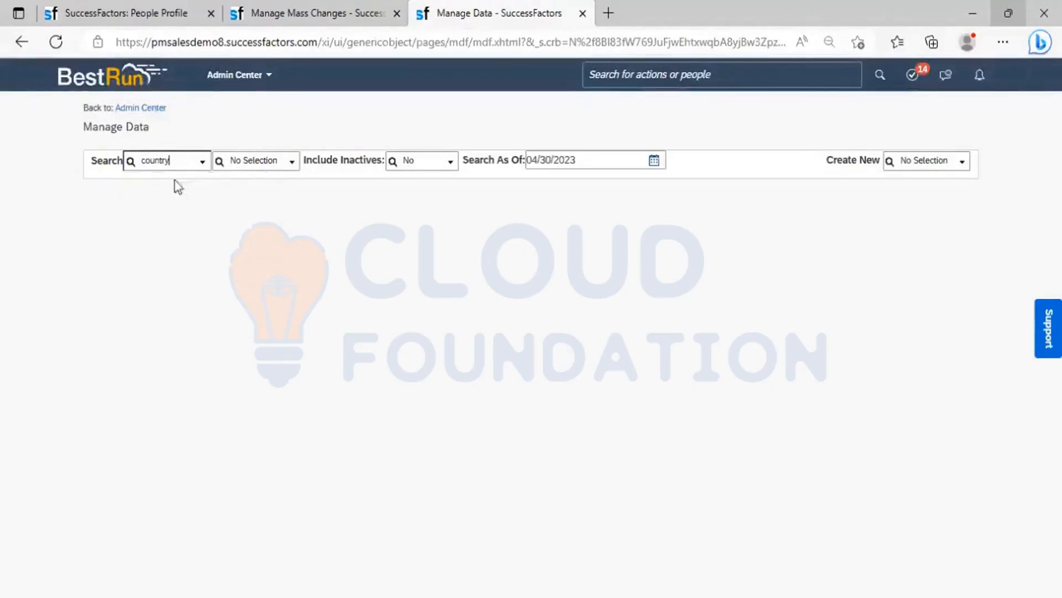
{"action": "left_click", "coordinate": [279, 159]}
{"action": "type", "text": "IND"}
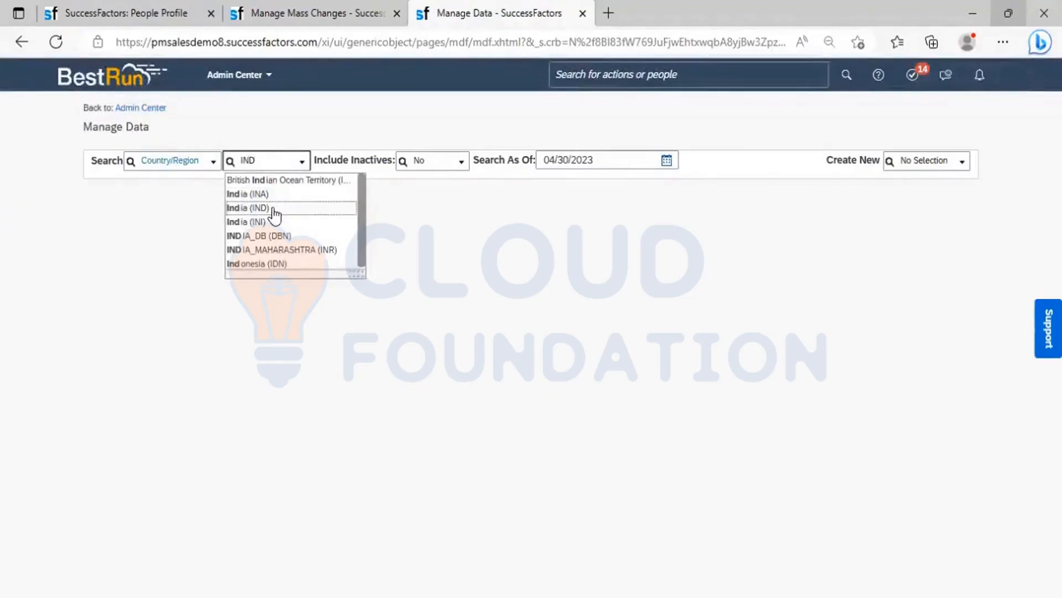
{"action": "left_click", "coordinate": [274, 209]}
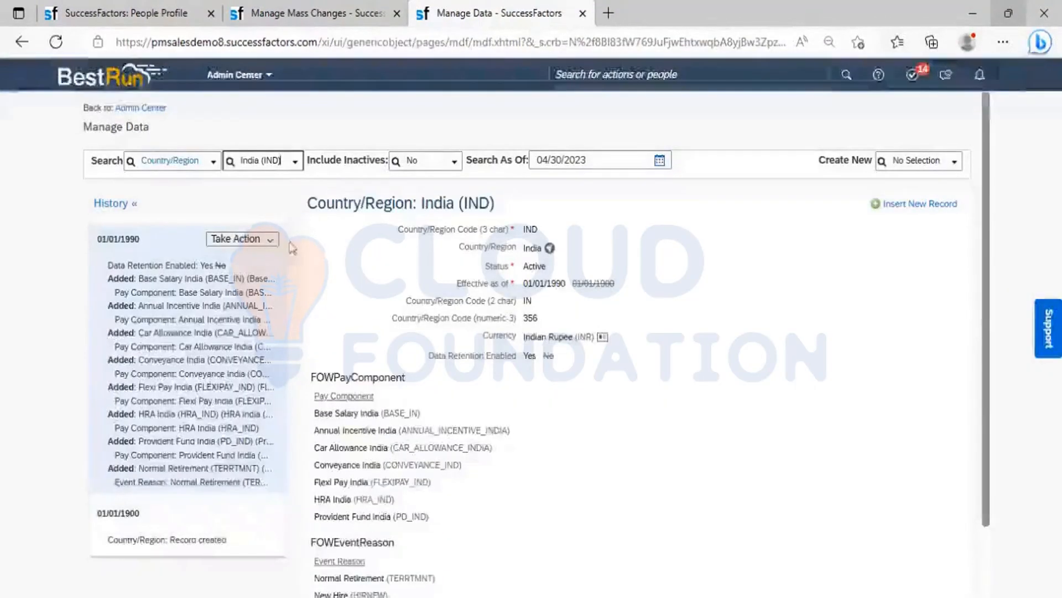
Correct the 01/01/1990 India record by adding Standard Hours Changed (JOBHOURS) to its event reasons, save it and check the result
{"action": "left_click", "coordinate": [271, 239]}
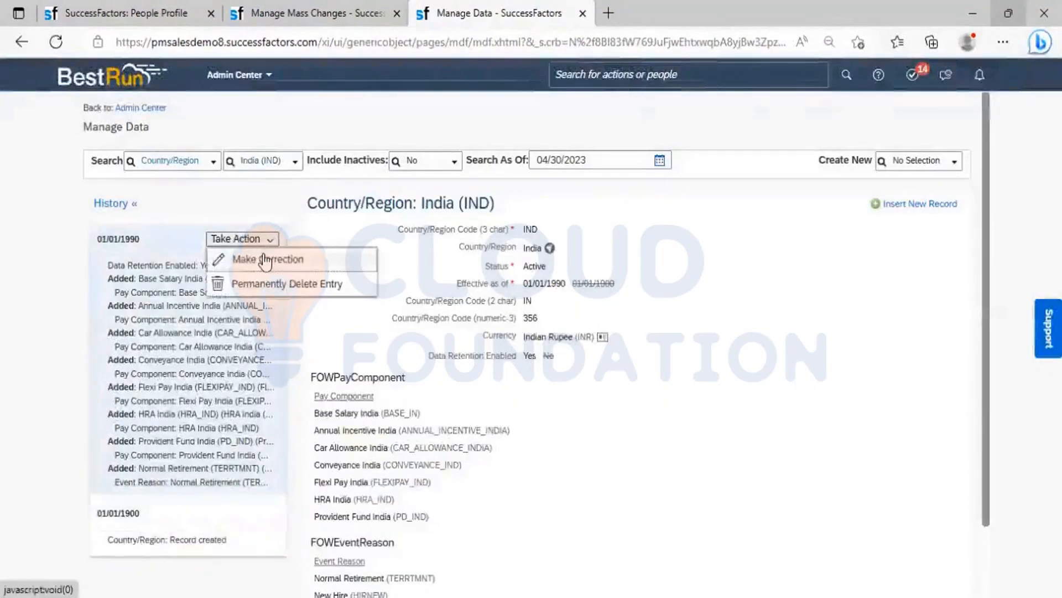
{"action": "left_click", "coordinate": [267, 260]}
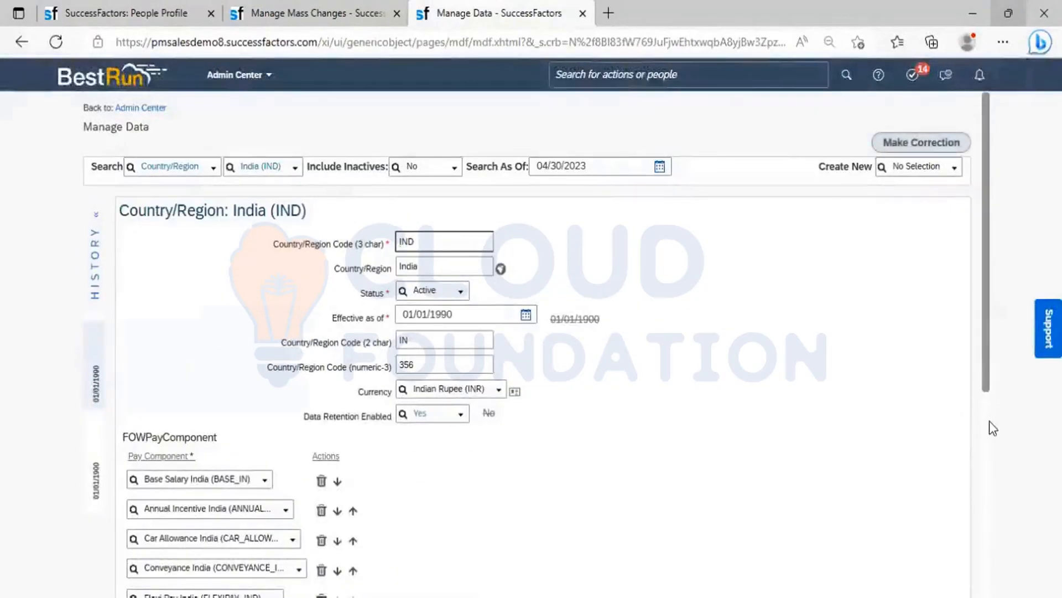
{"action": "scroll", "coordinate": [988, 438], "scroll_direction": "down", "scroll_amount": 5}
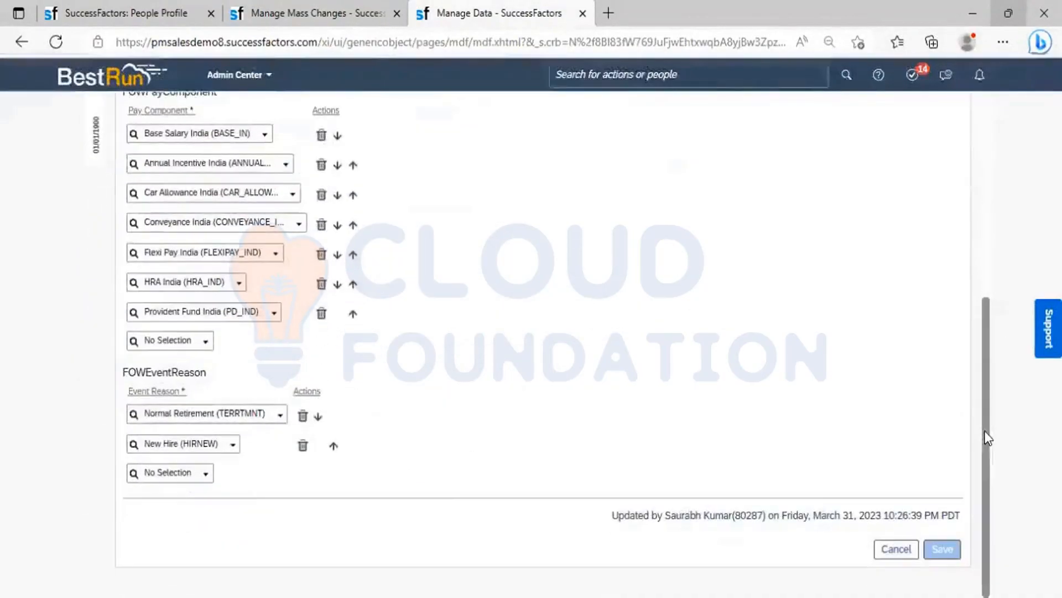
{"action": "left_click", "coordinate": [174, 472]}
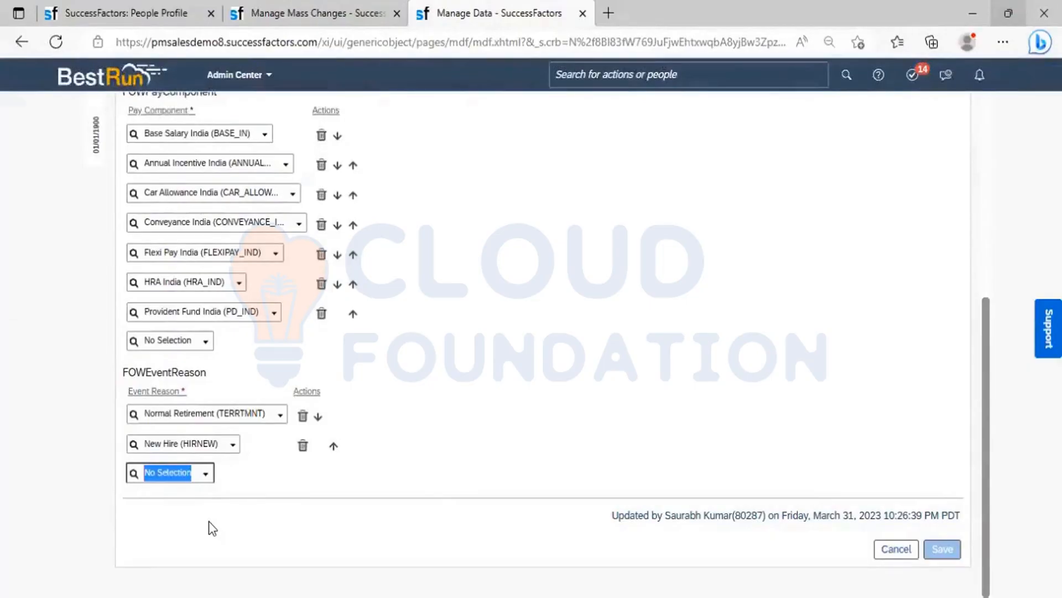
{"action": "type", "text": "hours"}
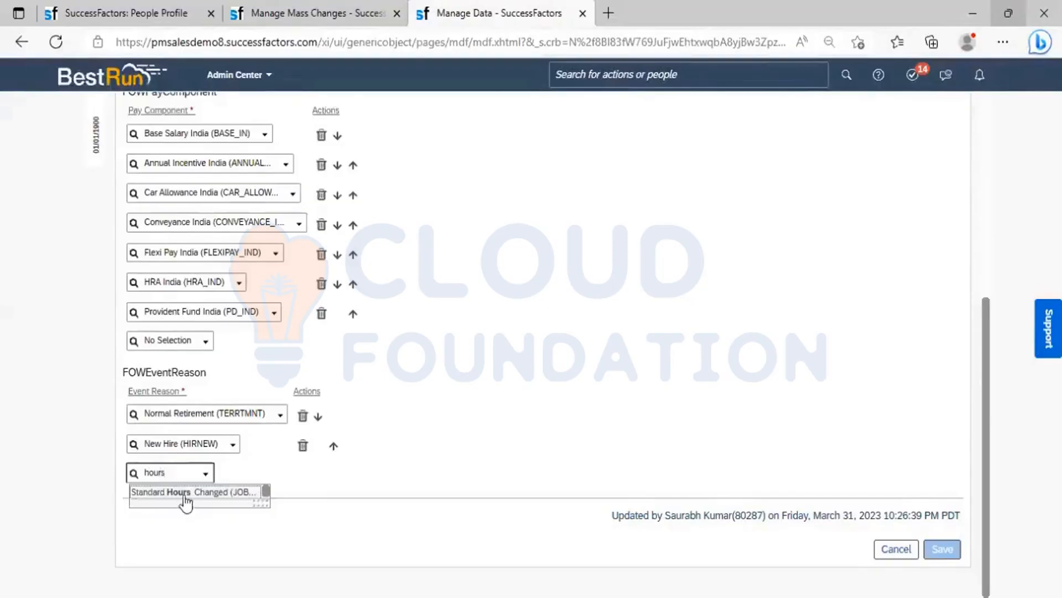
{"action": "left_click", "coordinate": [184, 498]}
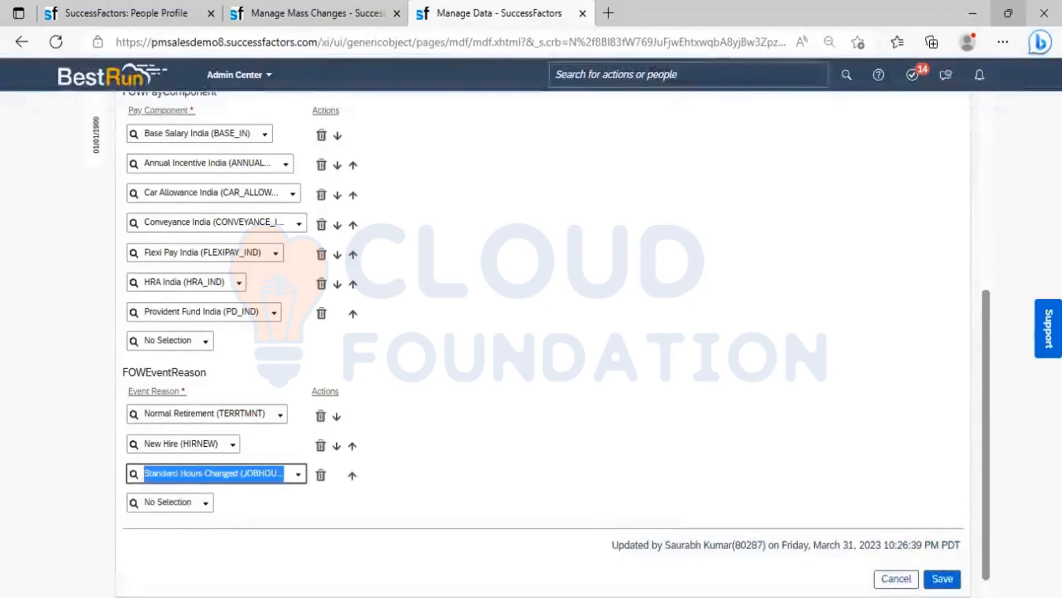
{"action": "left_click", "coordinate": [942, 579]}
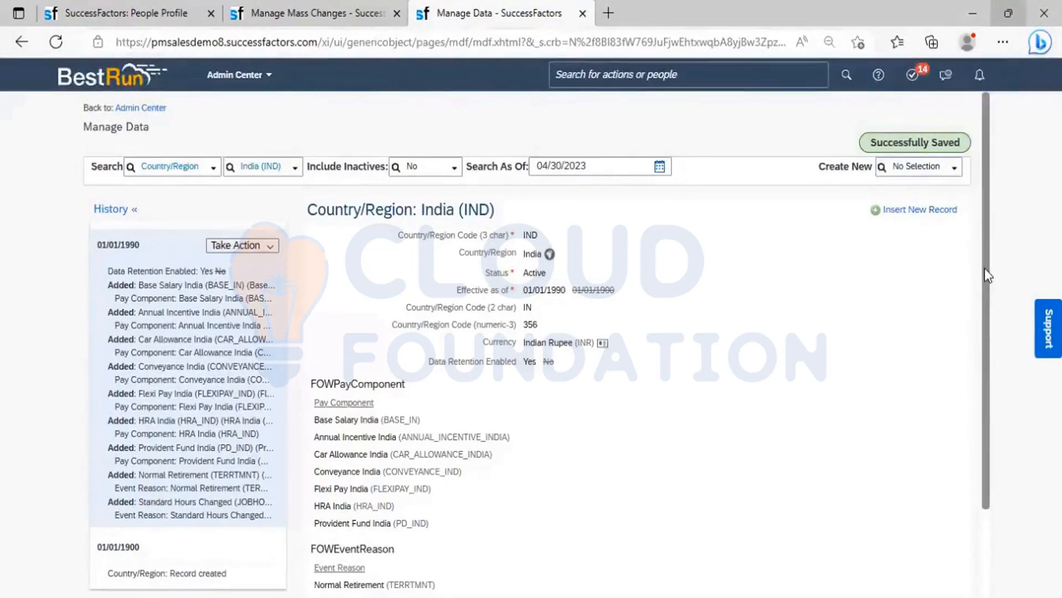
{"action": "left_click_drag", "start_coordinate": [986, 269], "coordinate": [998, 441]}
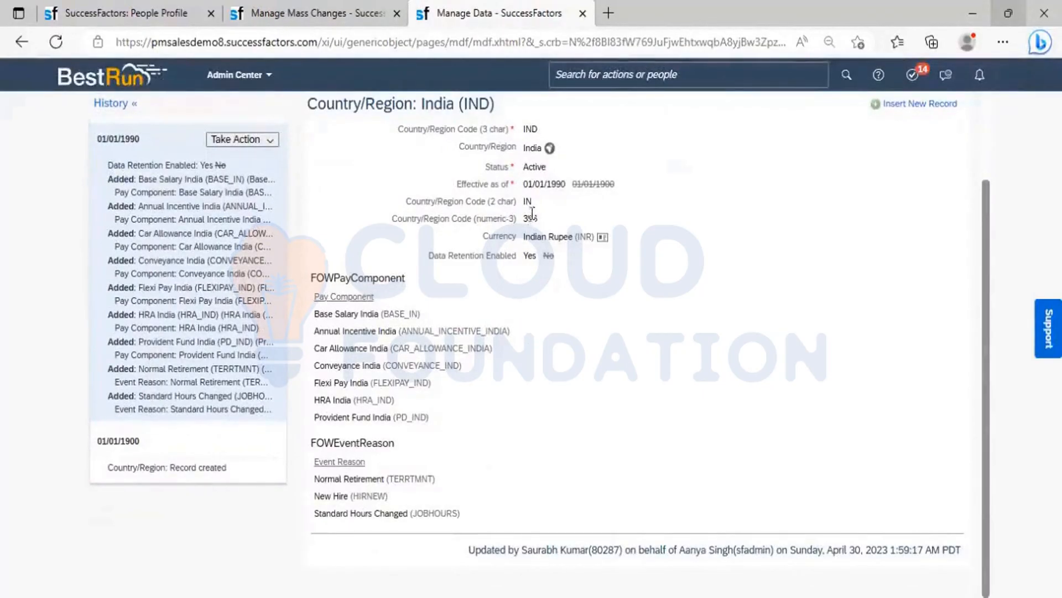
Return to the executed mass change, reload its details and close them to get back to the mass change list
{"action": "left_click", "coordinate": [304, 13]}
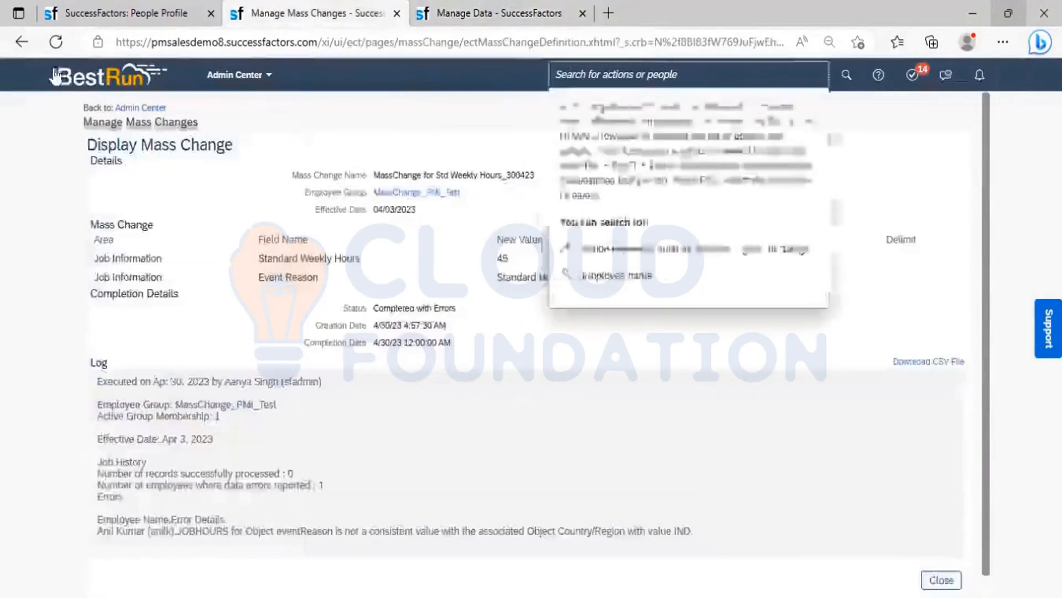
{"action": "left_click", "coordinate": [55, 42]}
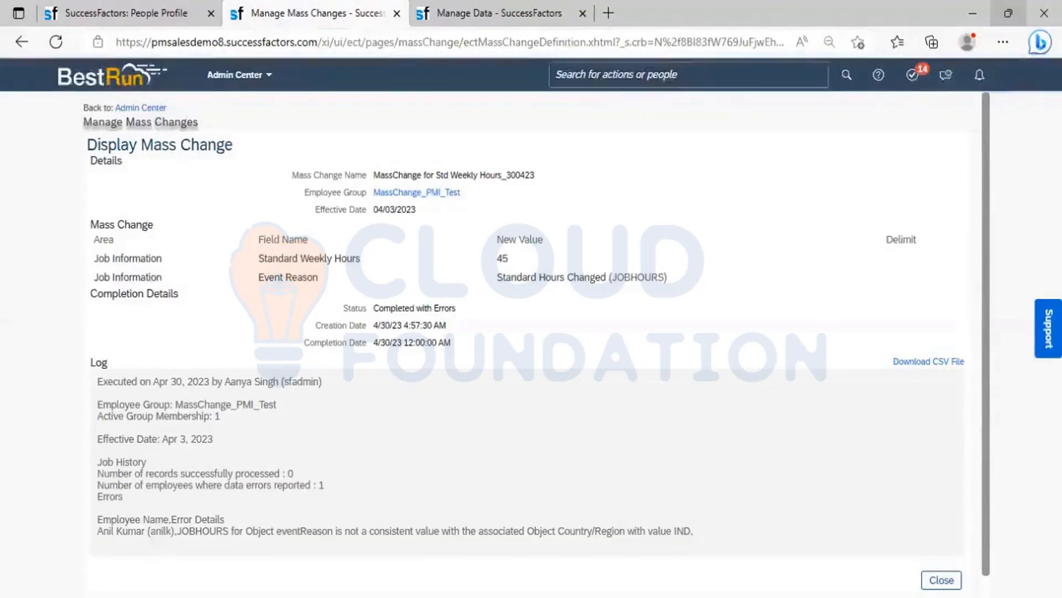
{"action": "left_click", "coordinate": [941, 579]}
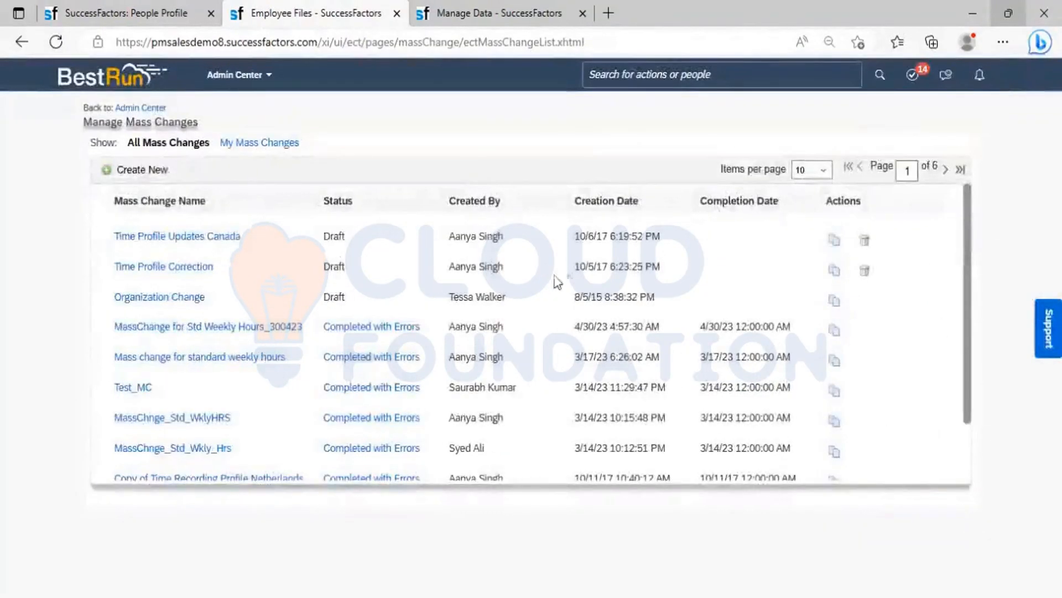
{"action": "left_click", "coordinate": [840, 332]}
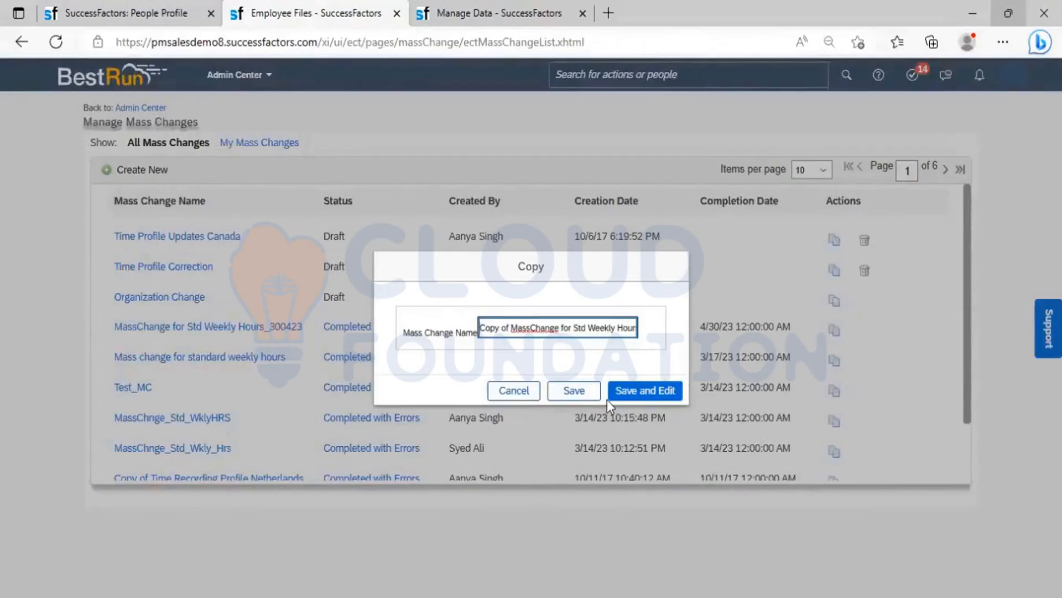
{"action": "left_click", "coordinate": [514, 392]}
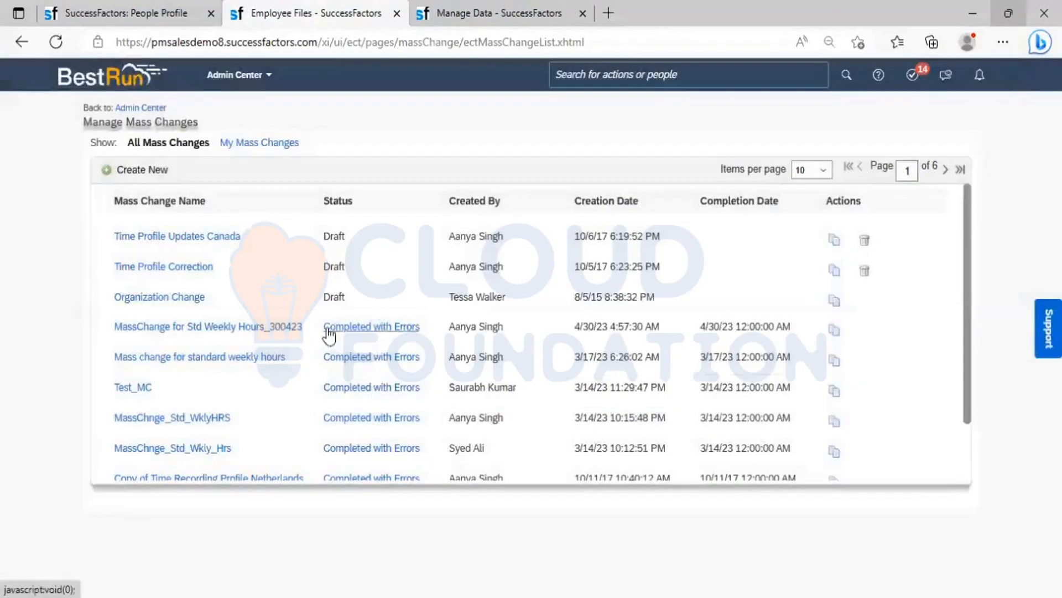
{"action": "left_click", "coordinate": [835, 329]}
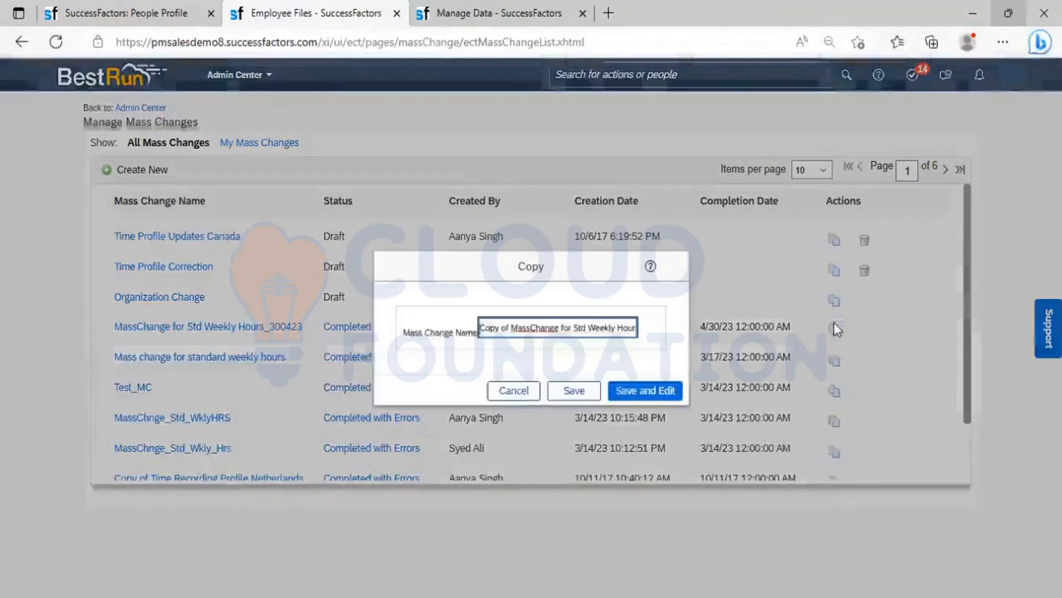
{"action": "left_click", "coordinate": [500, 389]}
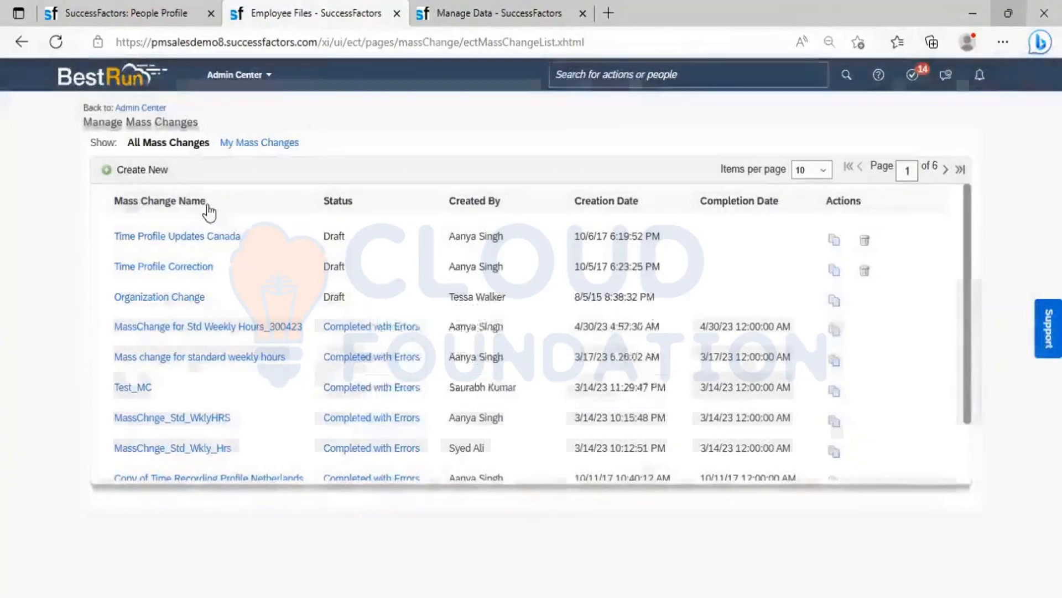
Create a new mass change named Mass Change_300423_Std_Weekly_Hrs
{"action": "left_click", "coordinate": [142, 170]}
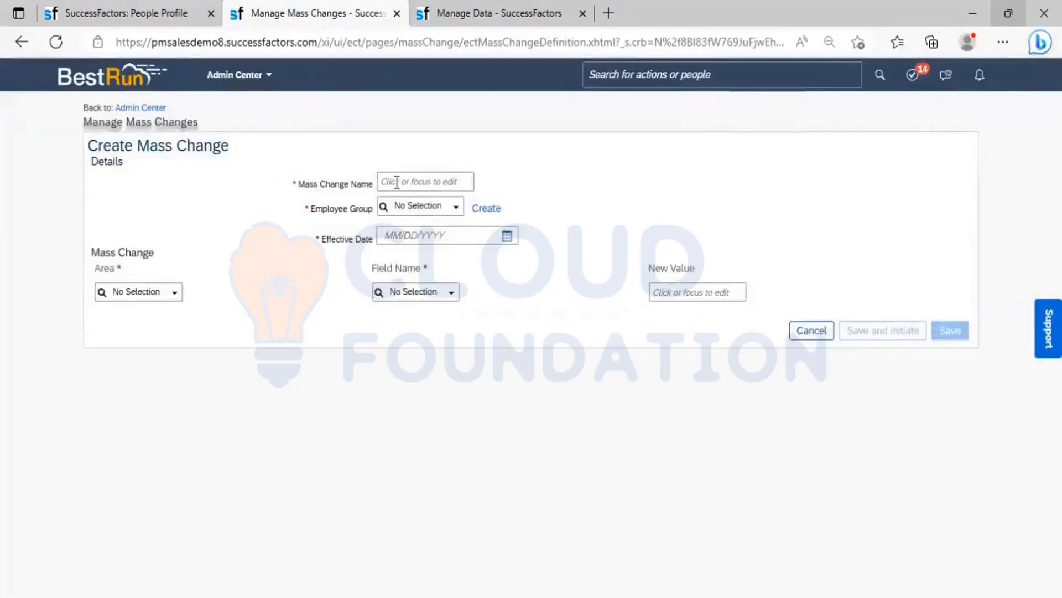
{"action": "left_click", "coordinate": [396, 182]}
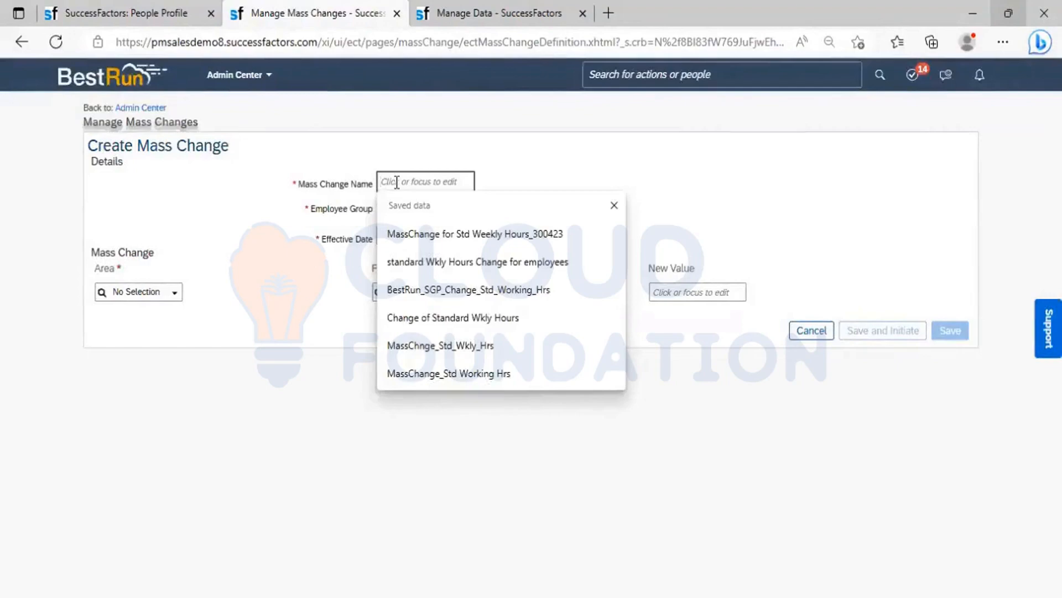
{"action": "type", "text": "Mass Change"}
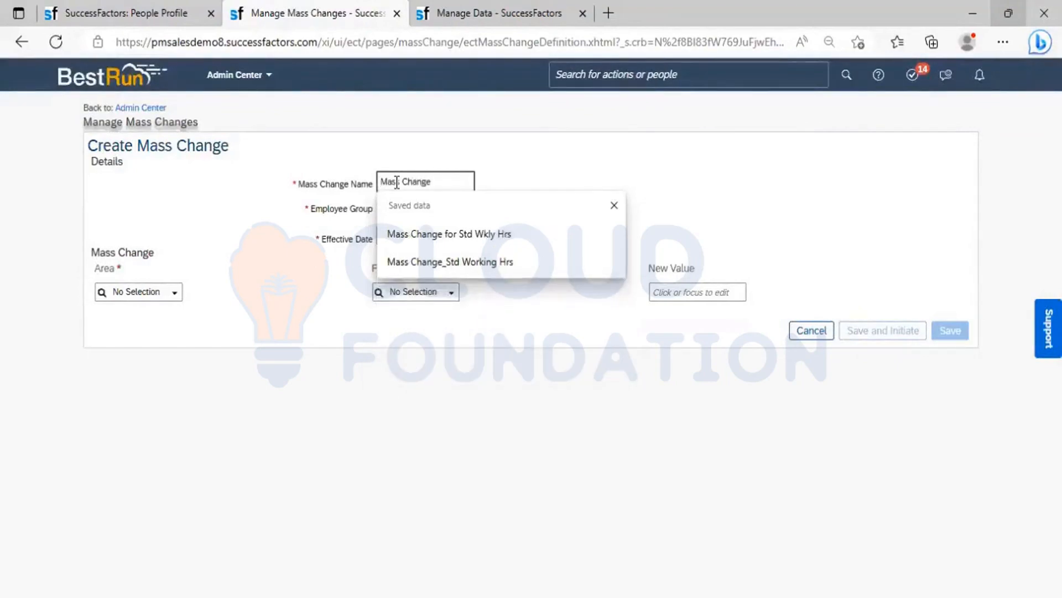
{"action": "type", "text": "_300423"}
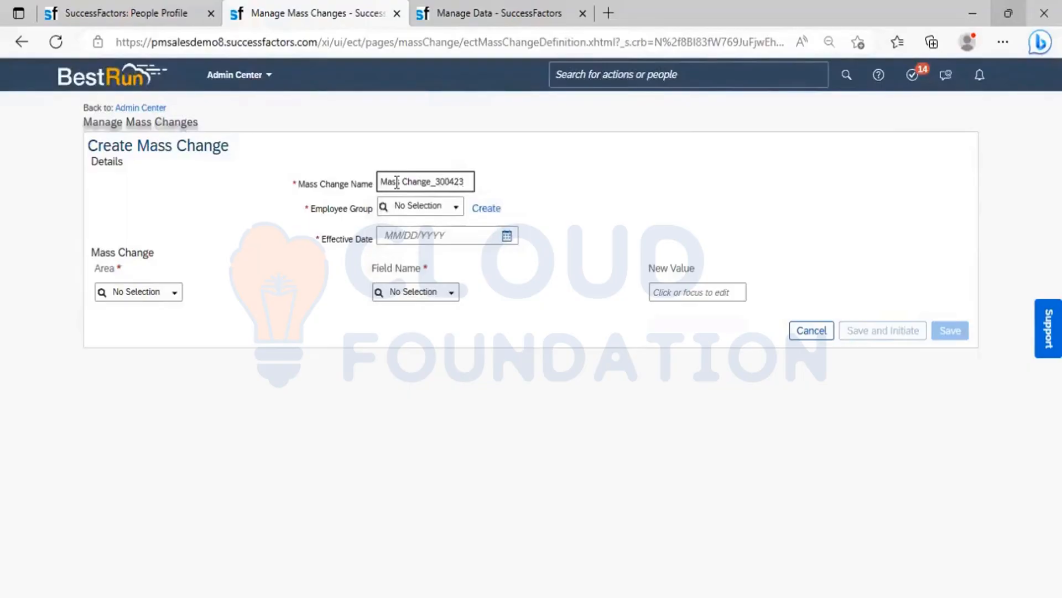
{"action": "type", "text": "_Std"}
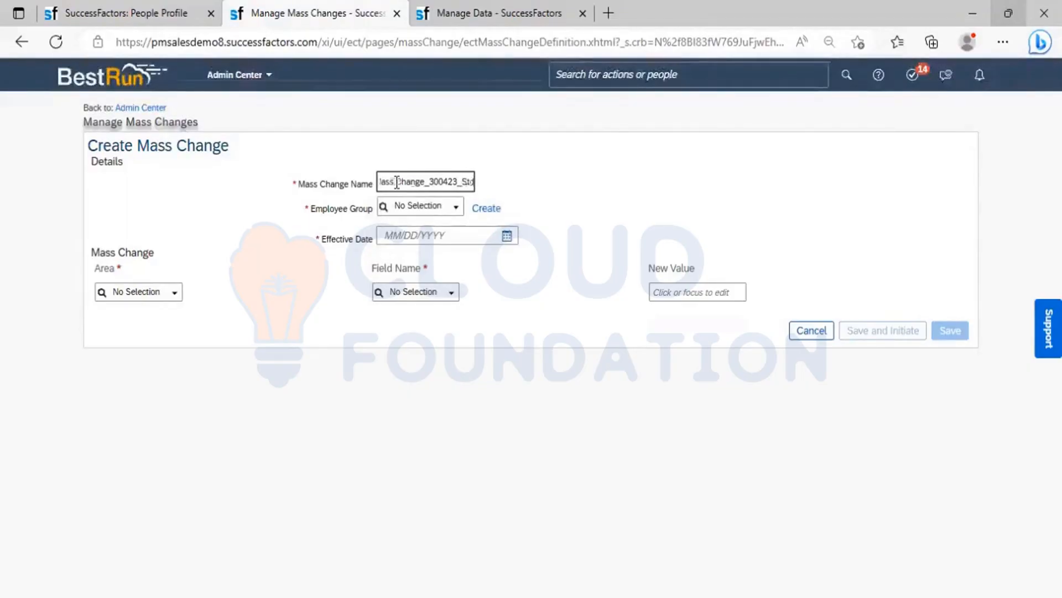
{"action": "type", "text": "_Weekly"}
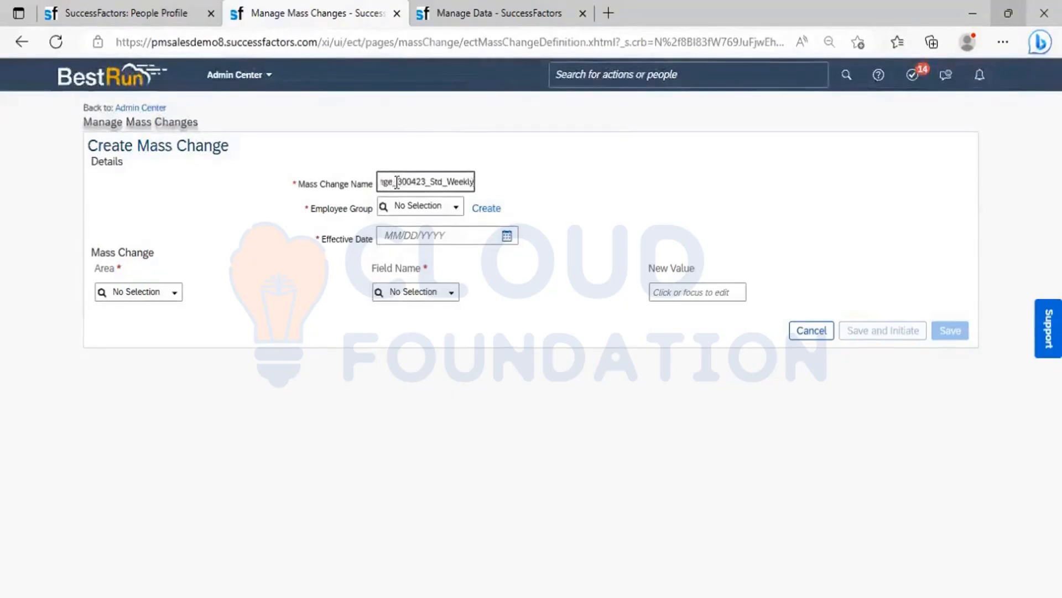
{"action": "type", "text": "_Hrs"}
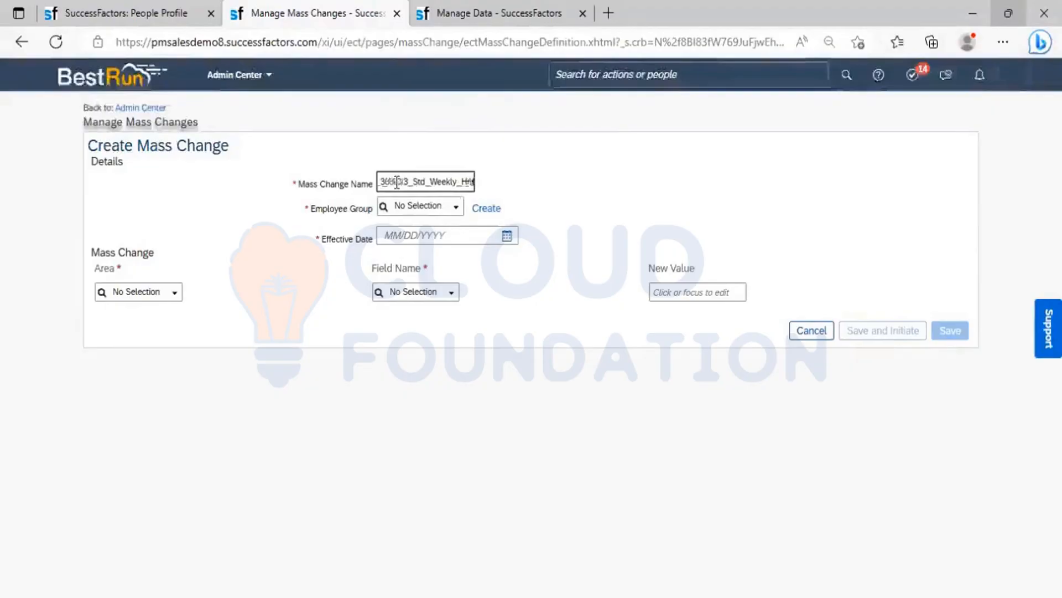
Assign the employee group MassChange_PMI_Test to the mass change and set its effective date to 04/03/2023
{"action": "left_click", "coordinate": [453, 210]}
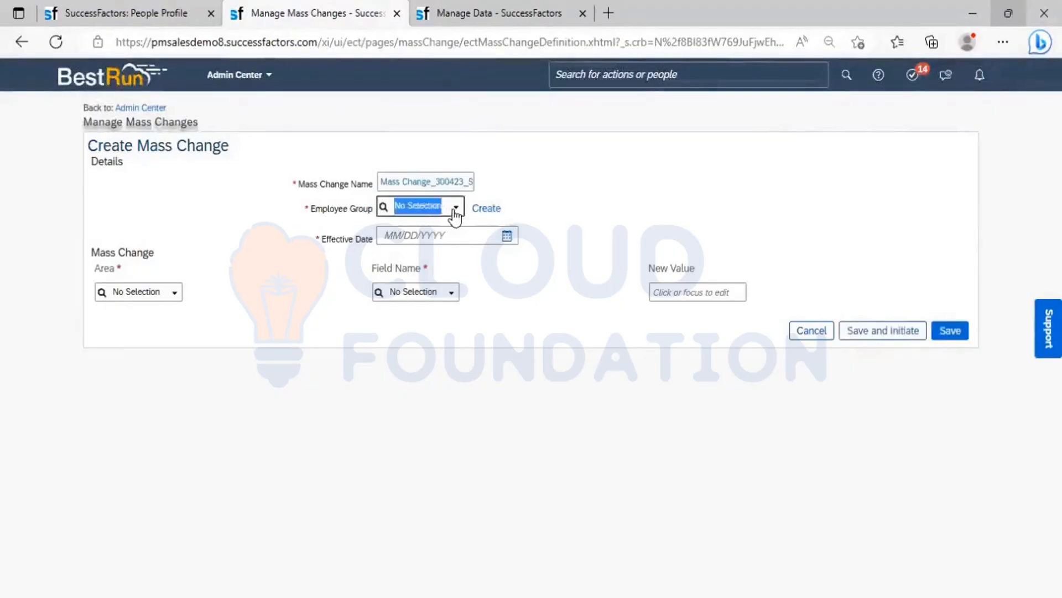
{"action": "left_click", "coordinate": [439, 240]}
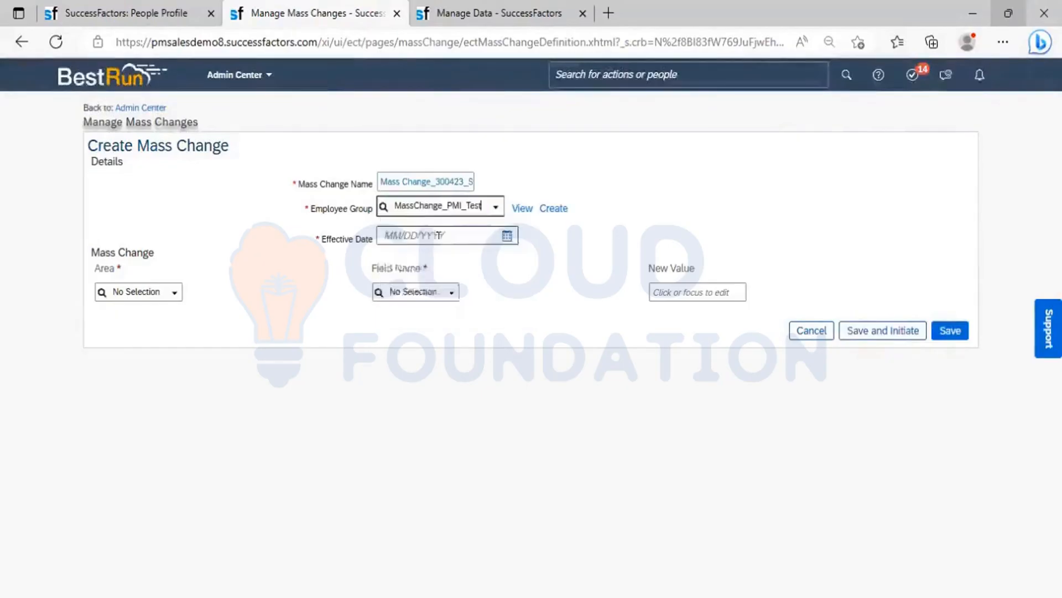
{"action": "left_click", "coordinate": [505, 238]}
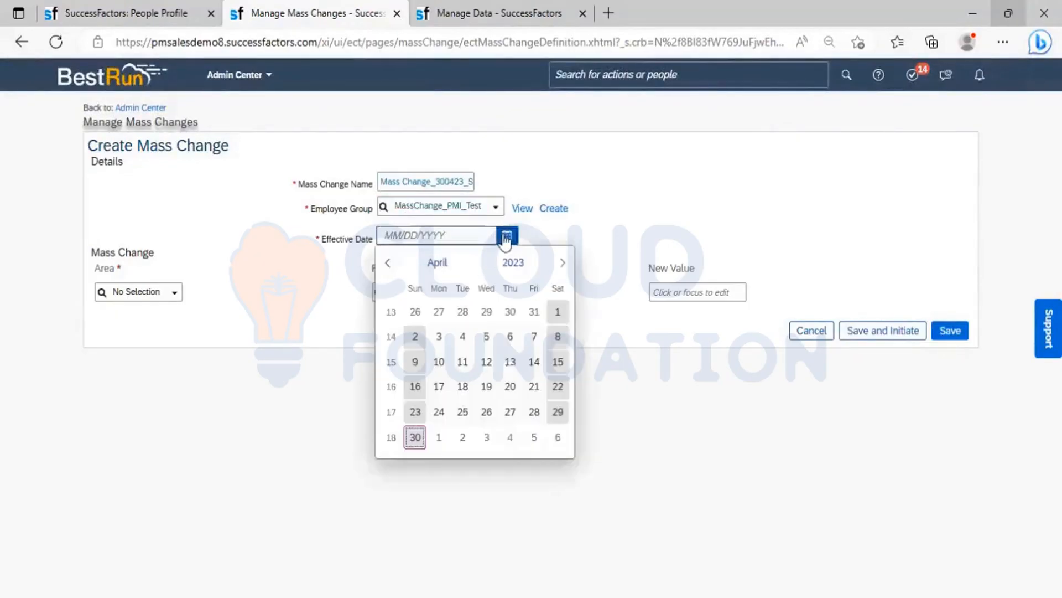
{"action": "left_click", "coordinate": [440, 338]}
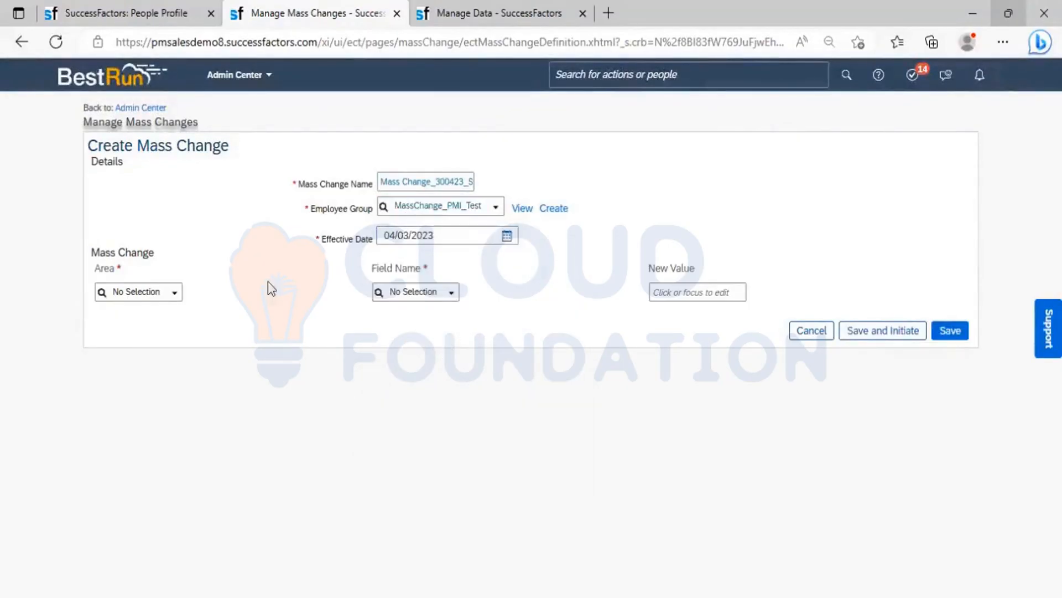
Add a Job Information change that sets Standard Weekly Hours to 45
{"action": "left_click", "coordinate": [175, 291]}
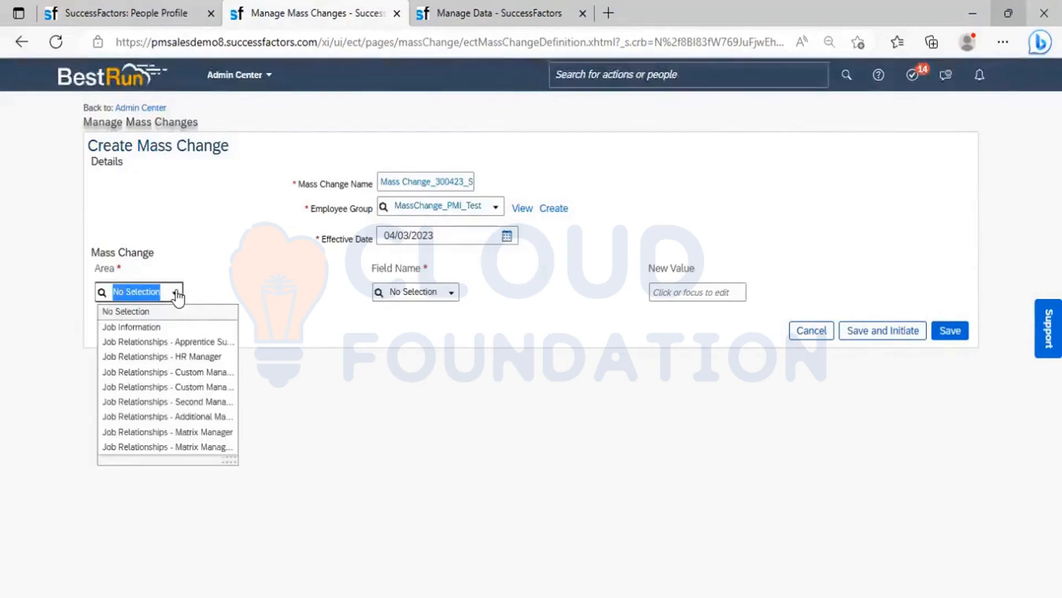
{"action": "left_click", "coordinate": [148, 327]}
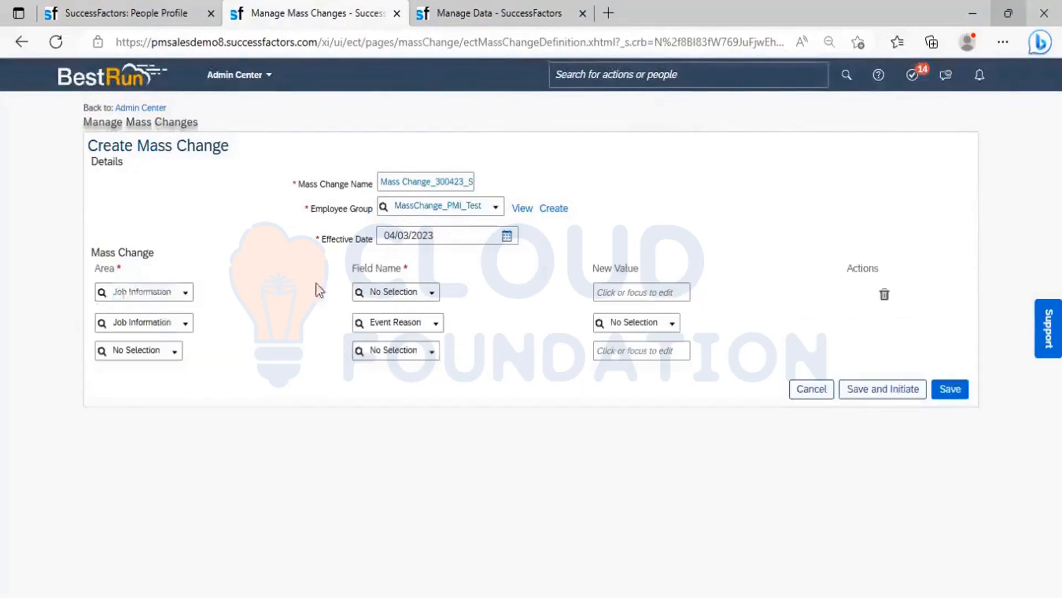
{"action": "left_click", "coordinate": [433, 292]}
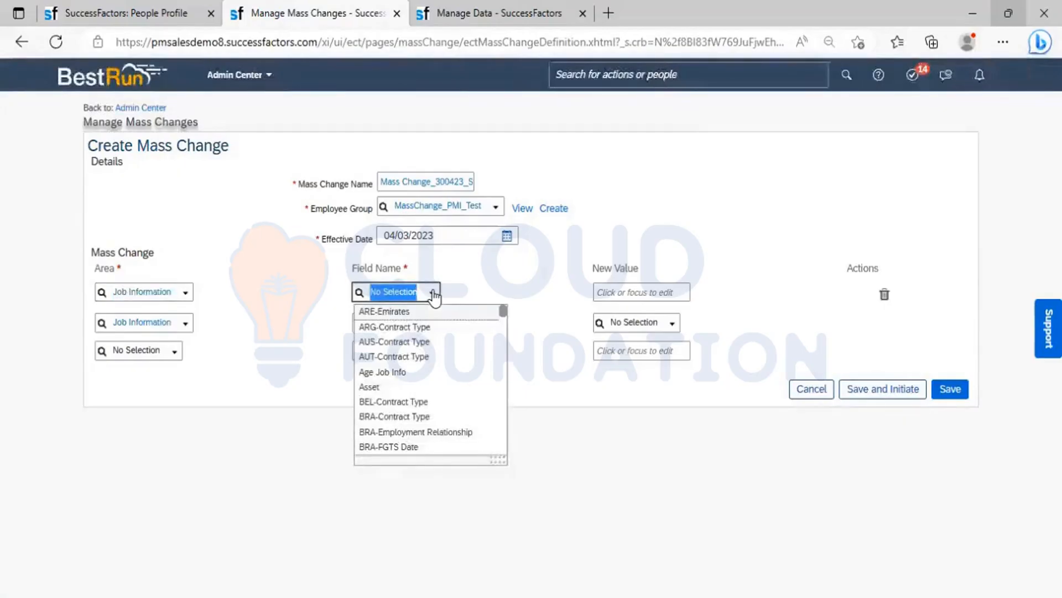
{"action": "type", "text": "stand"}
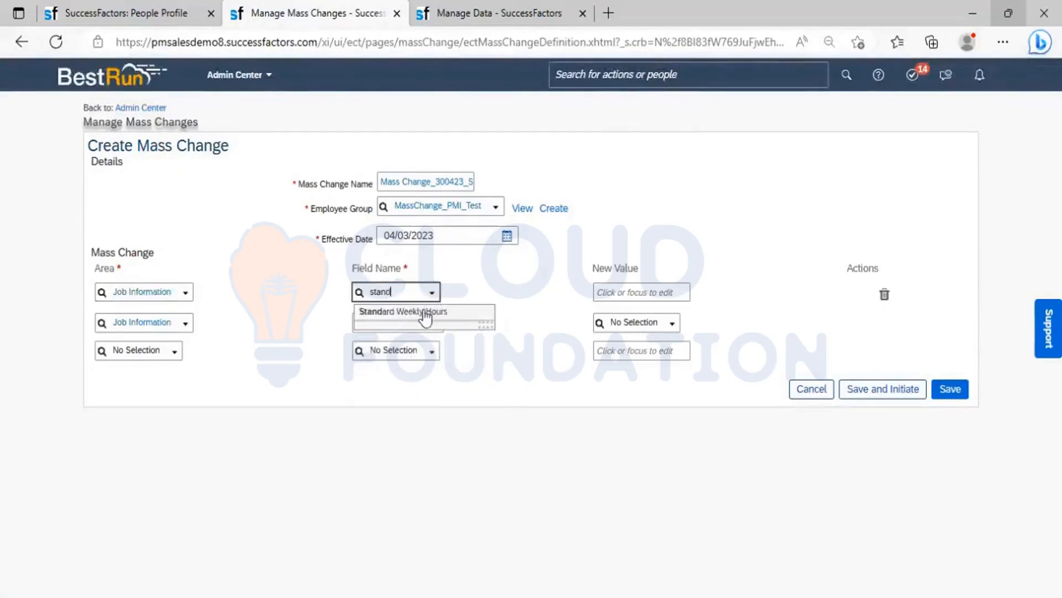
{"action": "left_click", "coordinate": [420, 311]}
{"action": "left_click", "coordinate": [649, 292]}
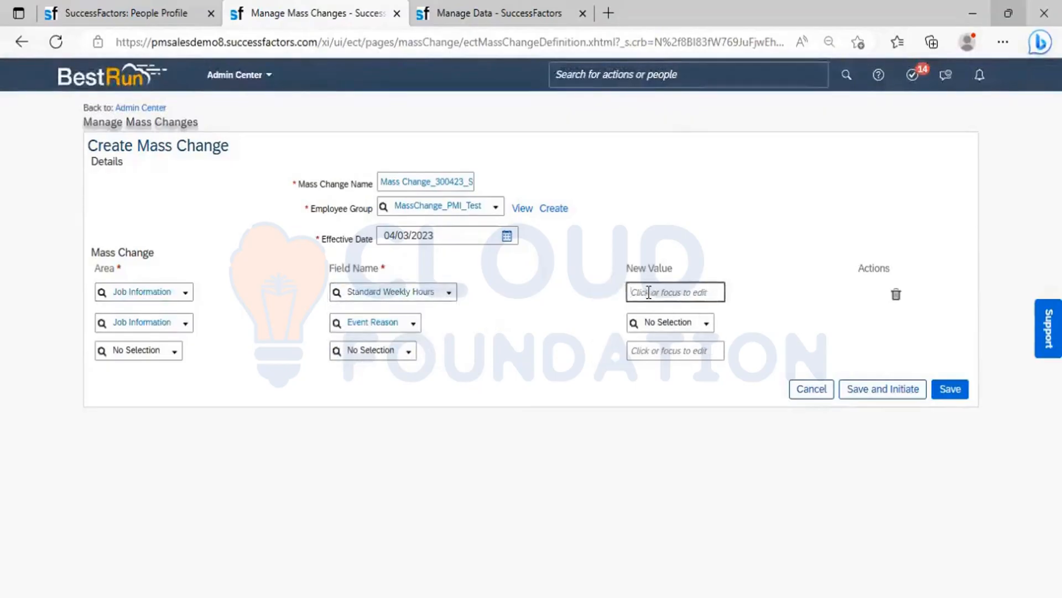
{"action": "type", "text": "45"}
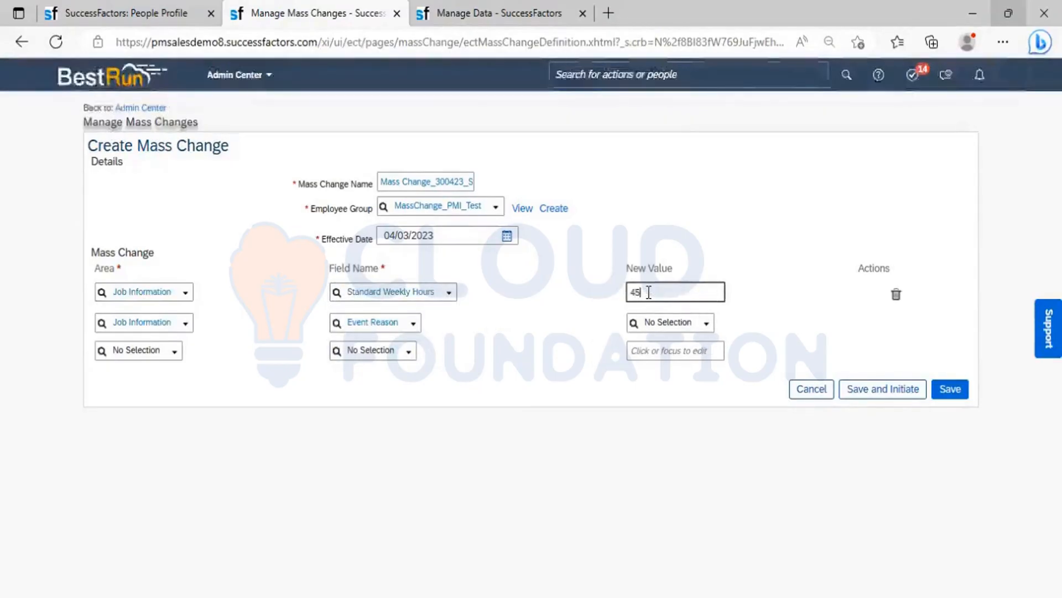
Set the Event Reason to Standard Hours Changed (JOBHOURS), then save and initiate the mass change, agreeing to the data change
{"action": "left_click", "coordinate": [686, 324]}
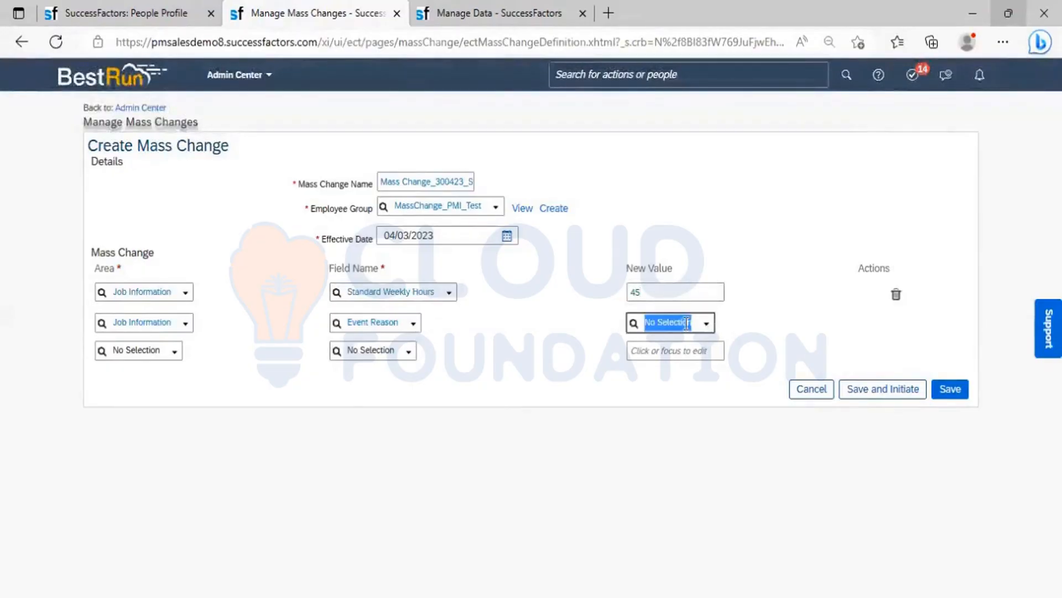
{"action": "type", "text": "hours"}
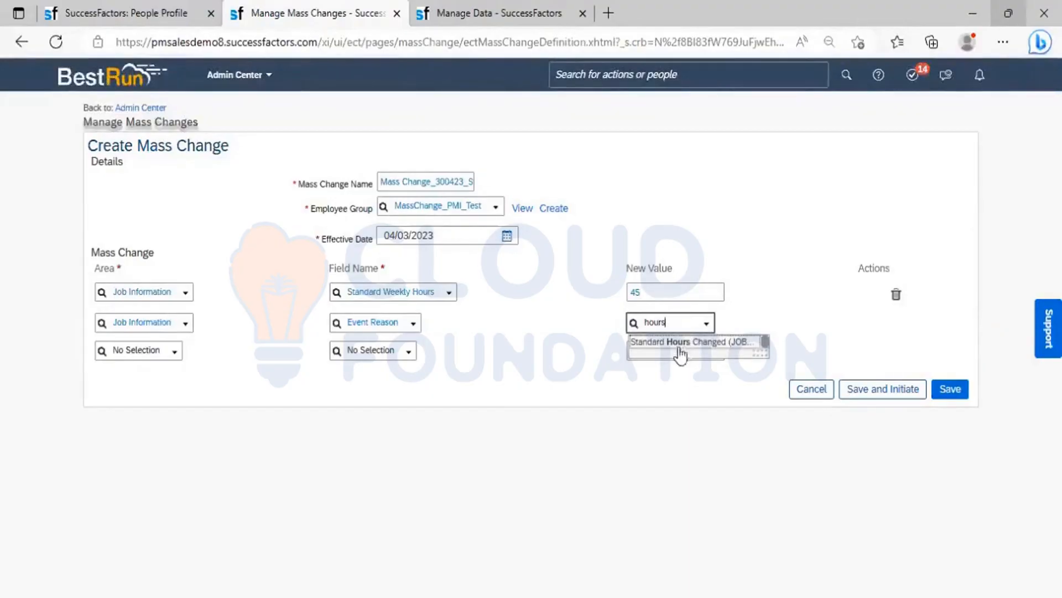
{"action": "left_click", "coordinate": [680, 343]}
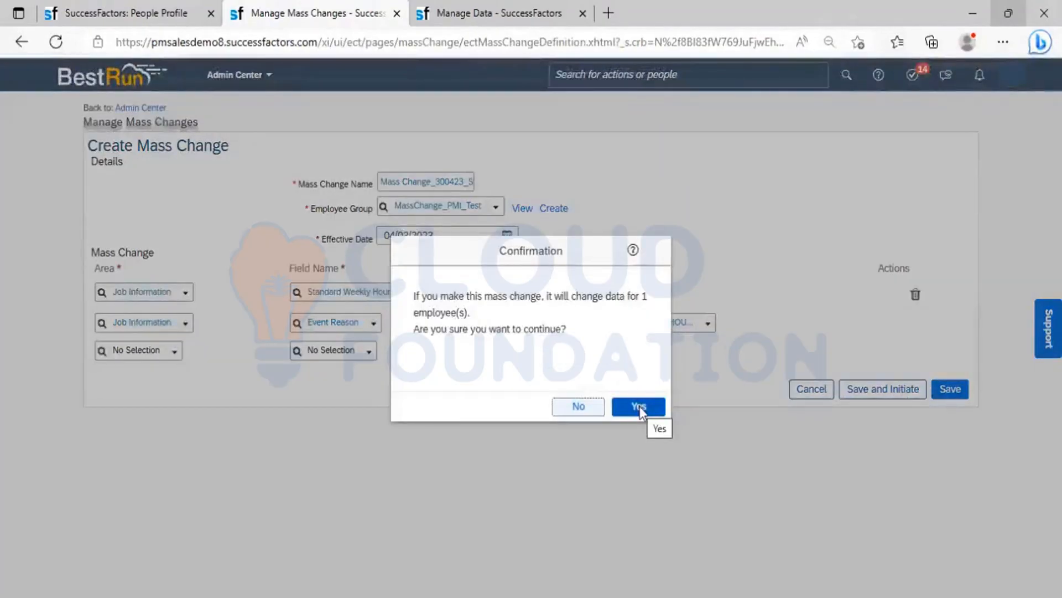
{"action": "left_click", "coordinate": [639, 408]}
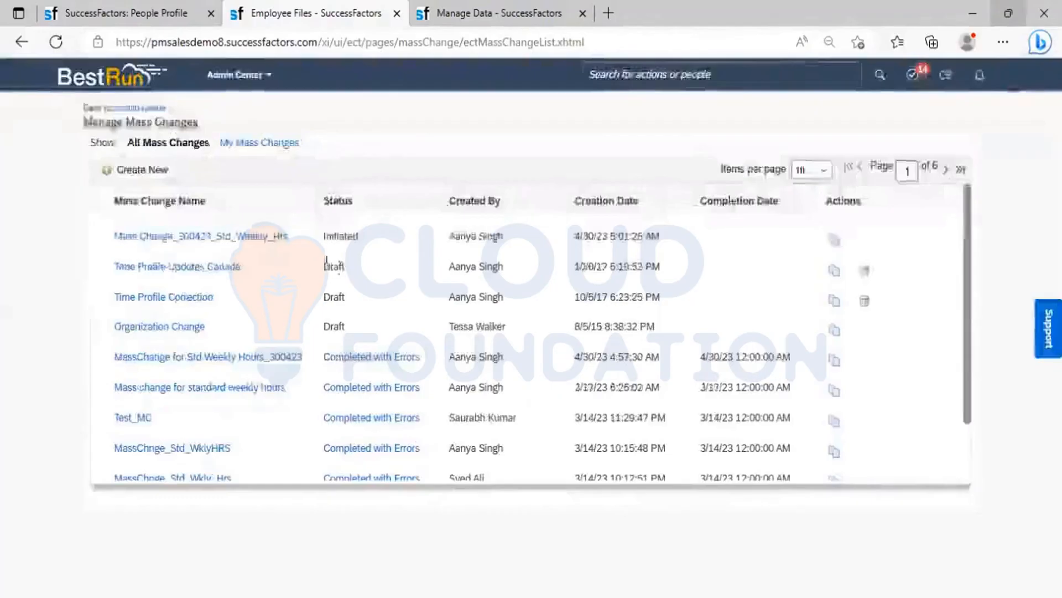
Reload the mass change list, show 100 items per page and look for Mass Change_300423_Std_Weekly_Hrs among the completed entries
{"action": "left_click", "coordinate": [62, 44]}
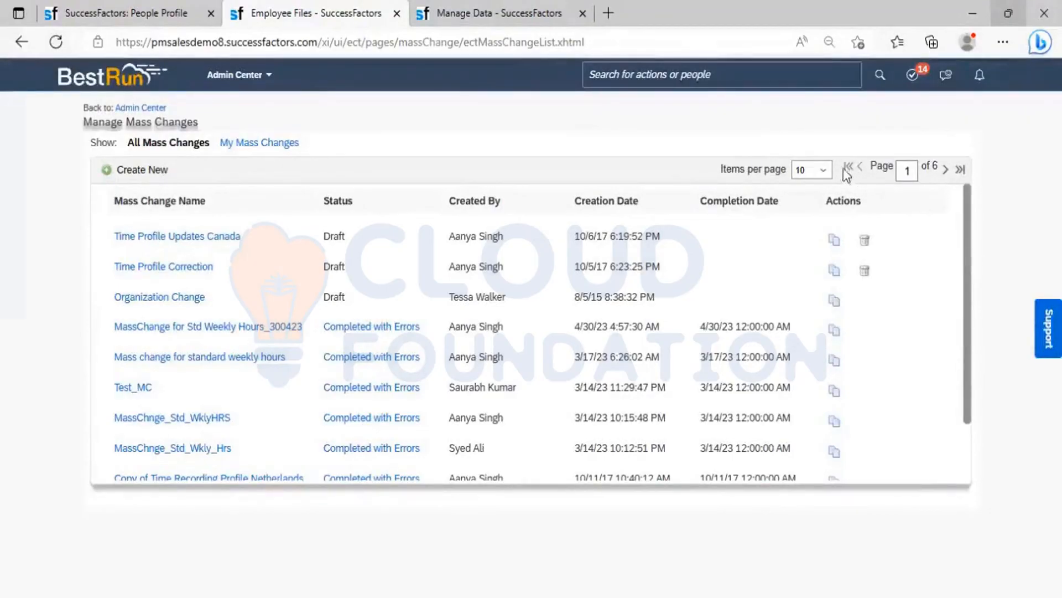
{"action": "left_click", "coordinate": [824, 171]}
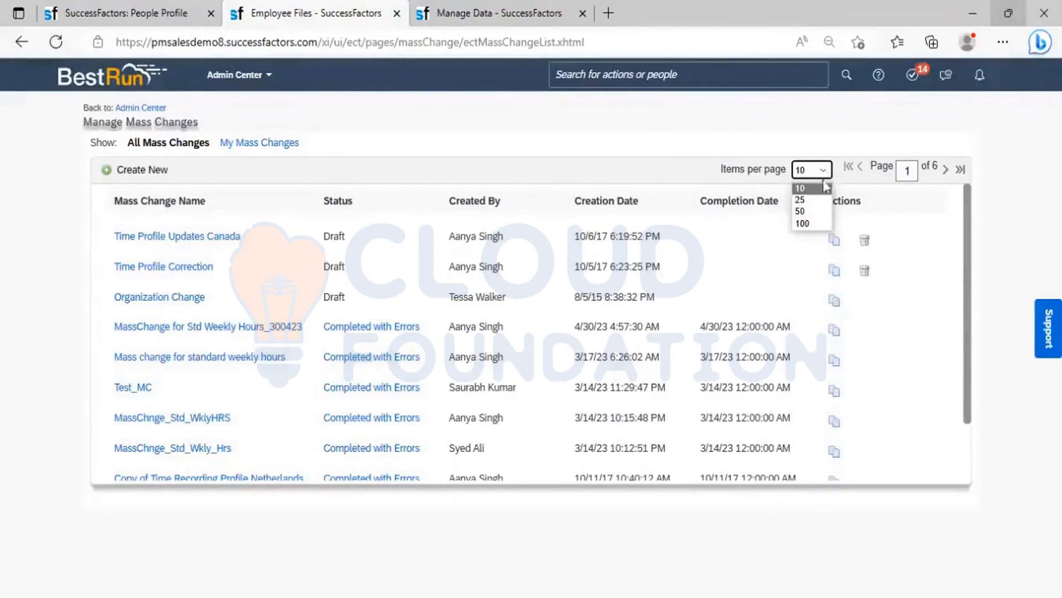
{"action": "left_click", "coordinate": [811, 223]}
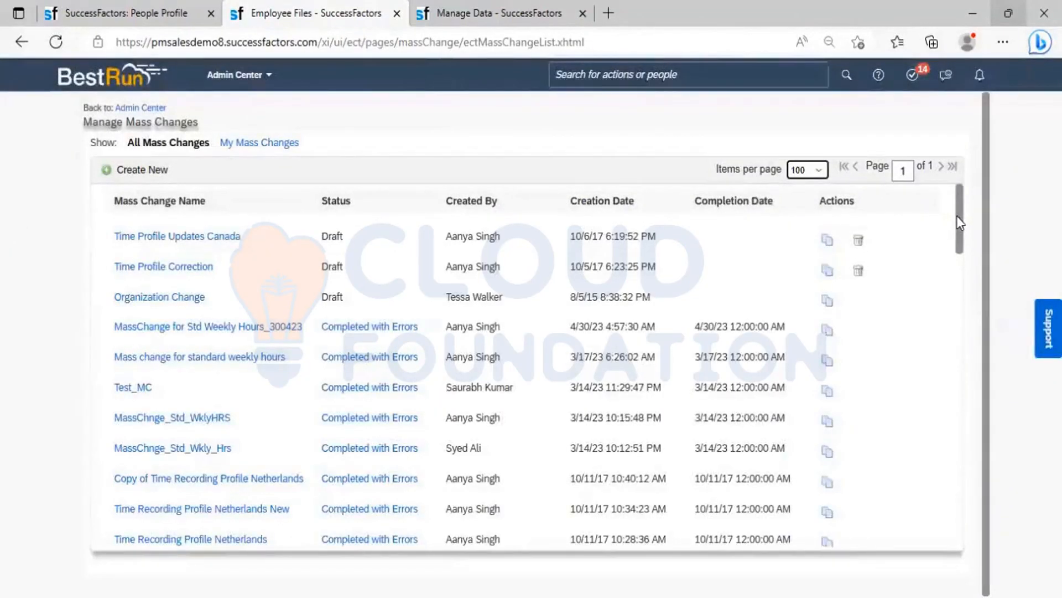
{"action": "left_click_drag", "start_coordinate": [960, 223], "coordinate": [963, 402]}
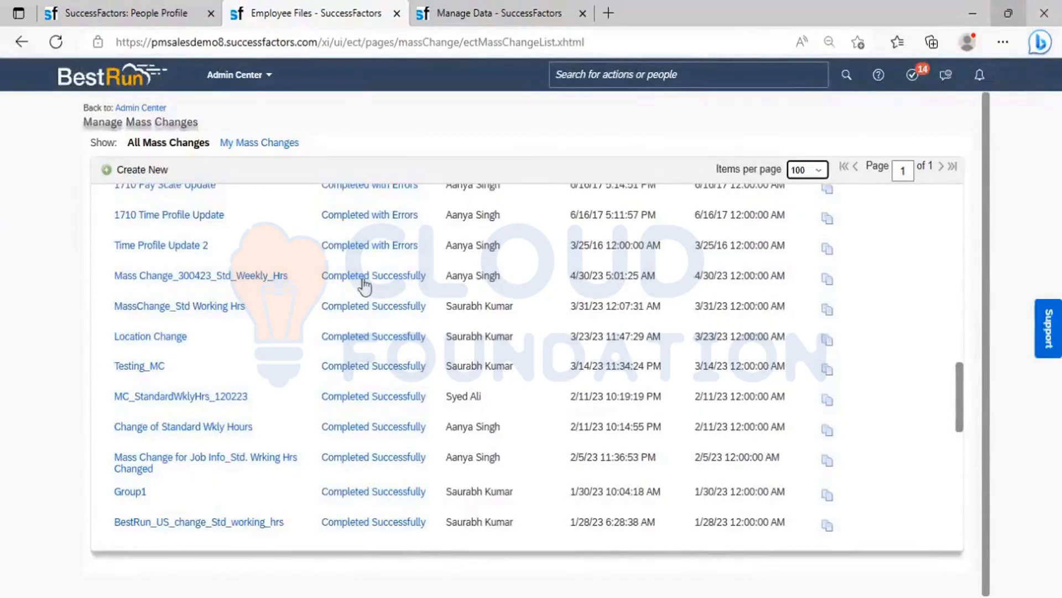
Open the details of Mass Change_300423_Std_Weekly_Hrs, review its completion status and log, and close them
{"action": "left_click", "coordinate": [230, 276]}
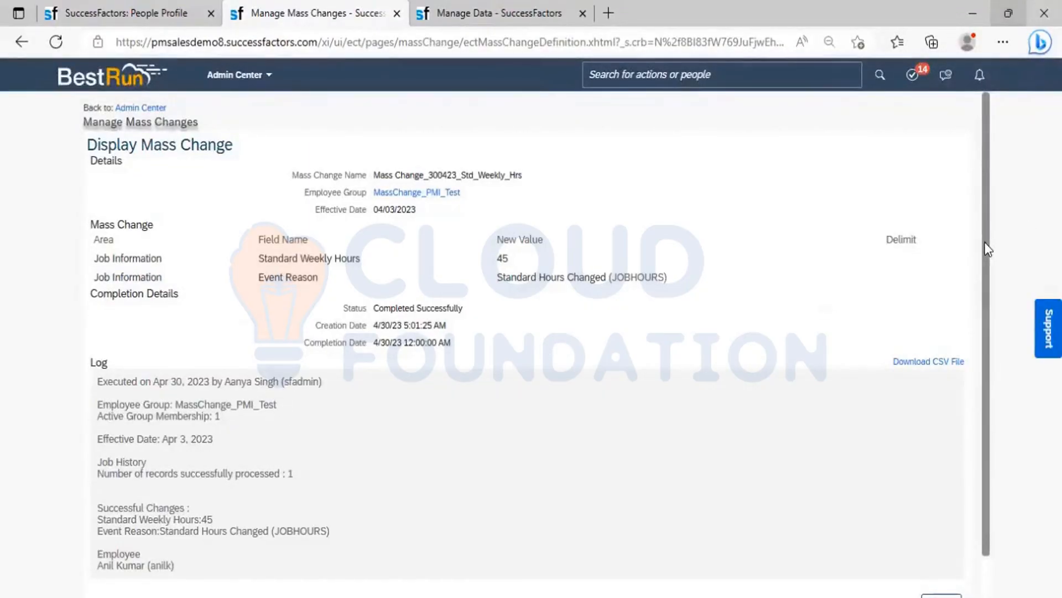
{"action": "left_click_drag", "start_coordinate": [987, 246], "coordinate": [474, 351]}
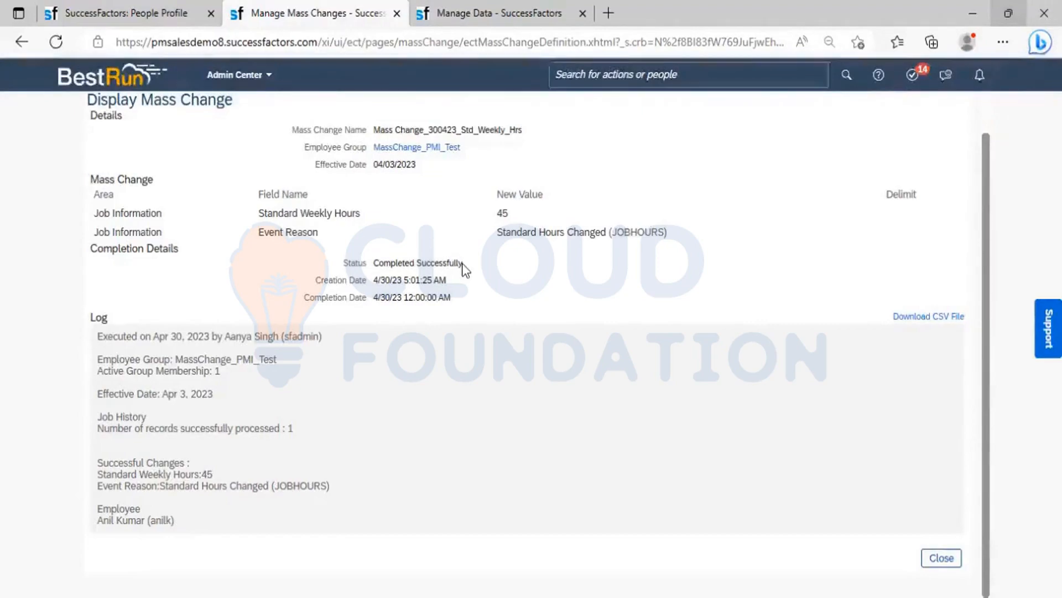
{"action": "left_click_drag", "start_coordinate": [463, 262], "coordinate": [373, 262]}
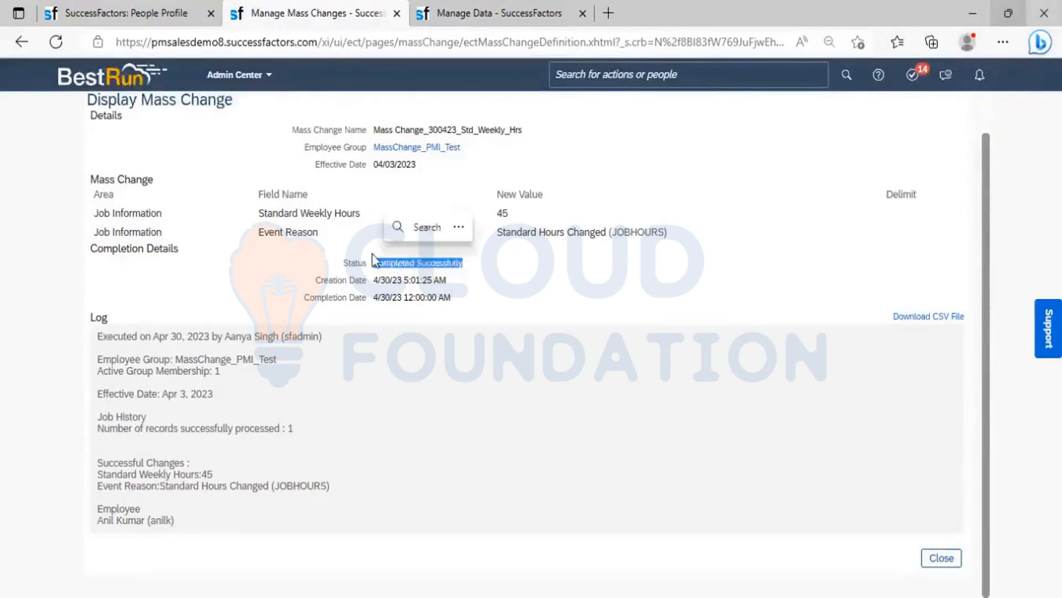
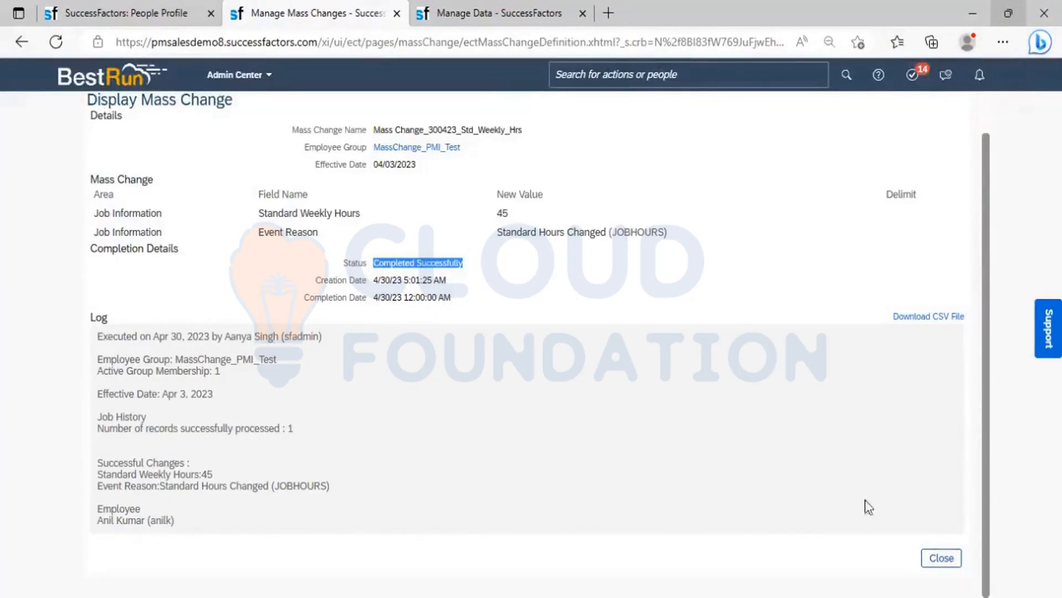
{"action": "left_click", "coordinate": [942, 558]}
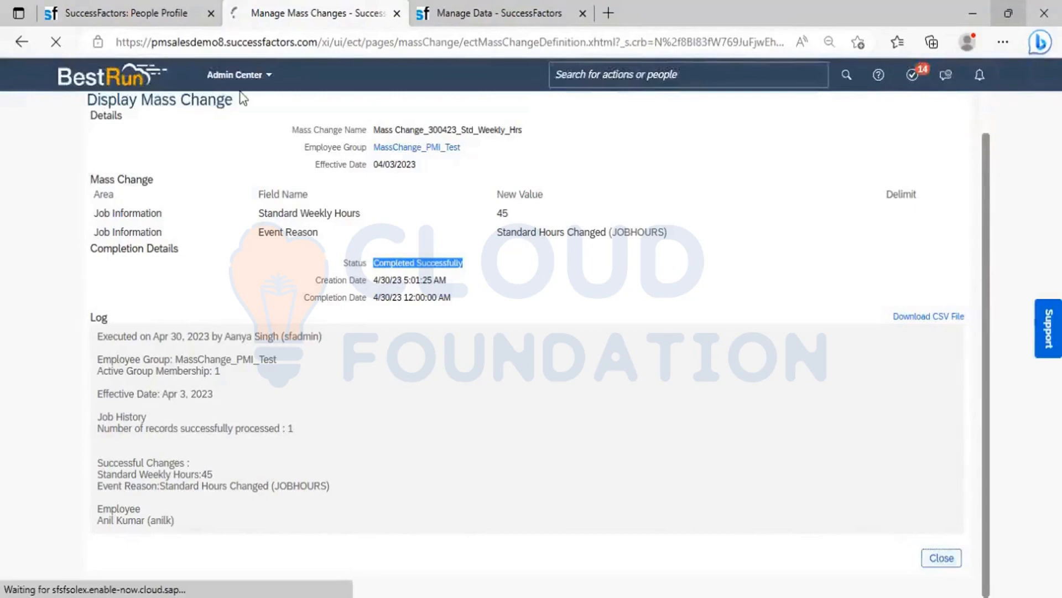
Reload the employee's profile in its browser tab, go to Job Information and check the Apr 03, 2023 record in the change history
{"action": "left_click", "coordinate": [153, 11]}
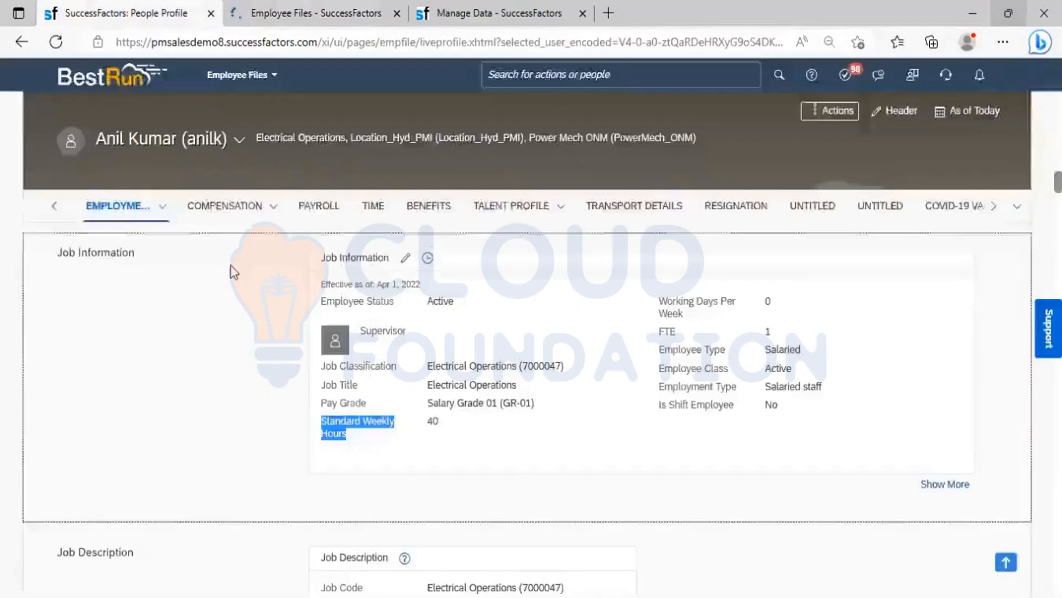
{"action": "left_click", "coordinate": [56, 42]}
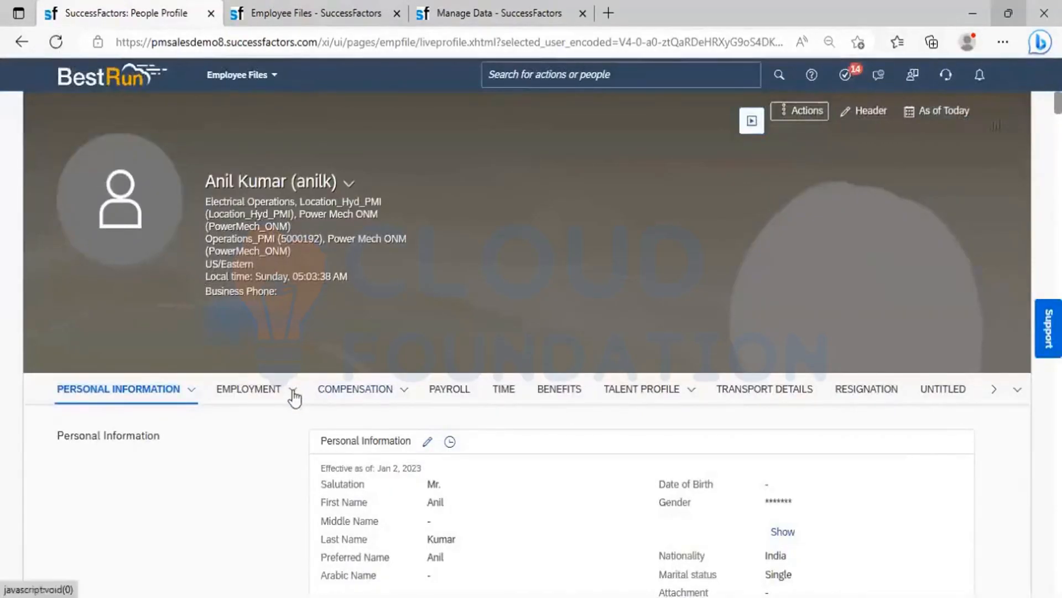
{"action": "left_click", "coordinate": [294, 393]}
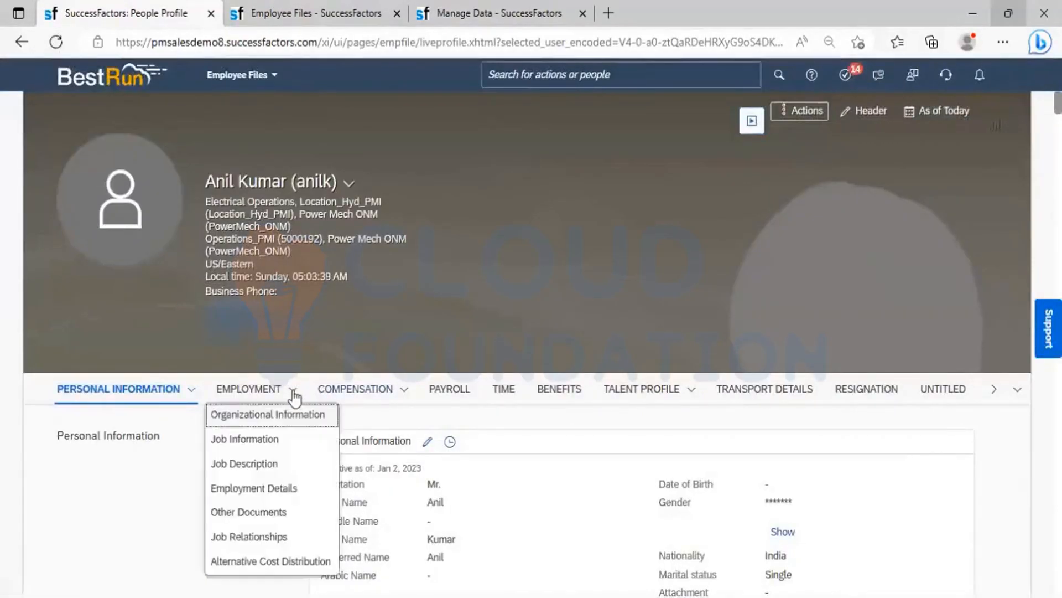
{"action": "left_click", "coordinate": [267, 439]}
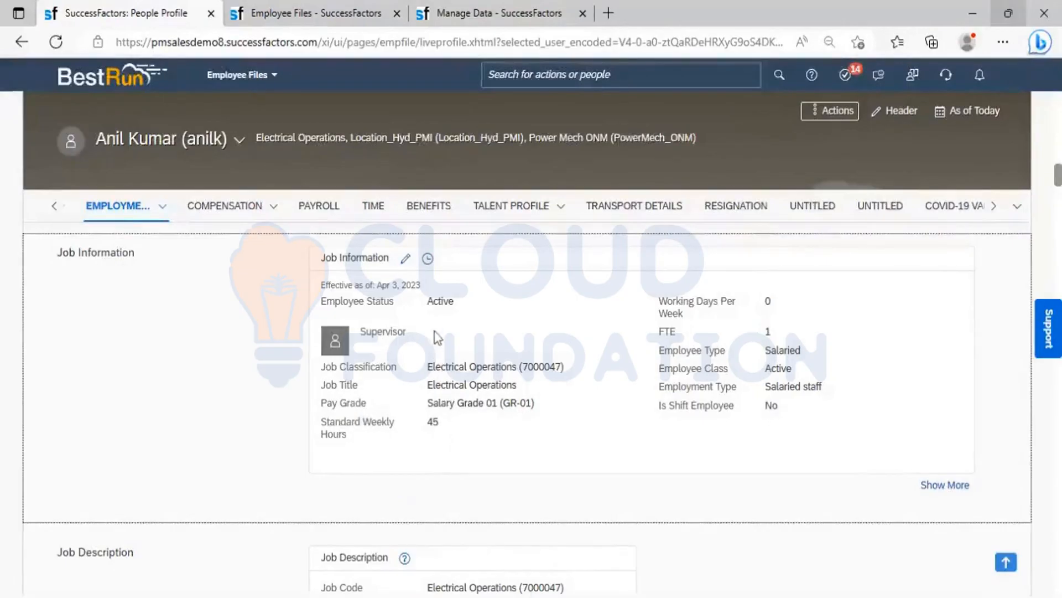
{"action": "left_click", "coordinate": [427, 258]}
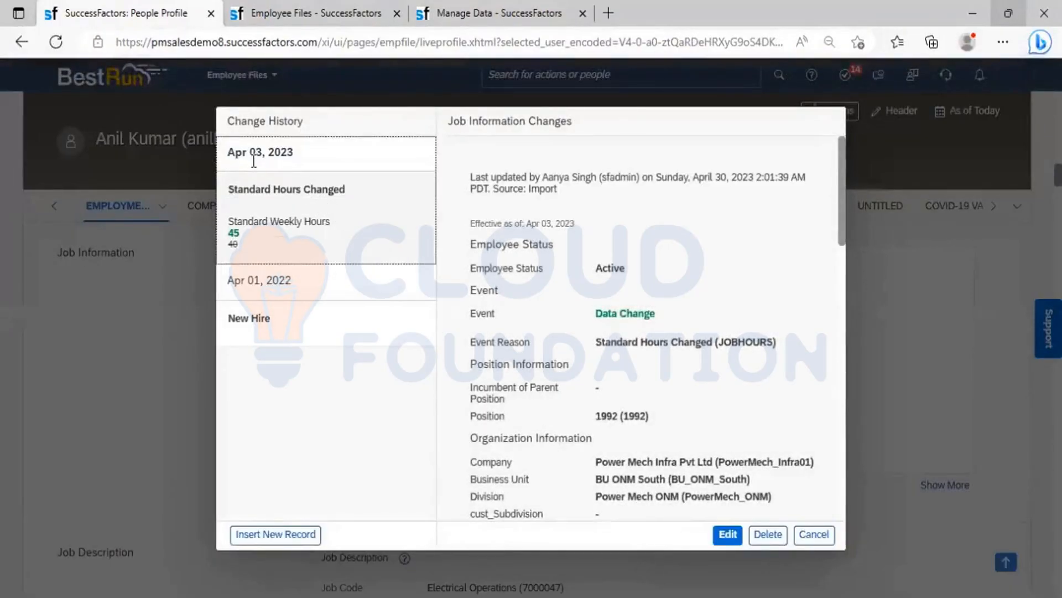
{"action": "left_click", "coordinate": [380, 166]}
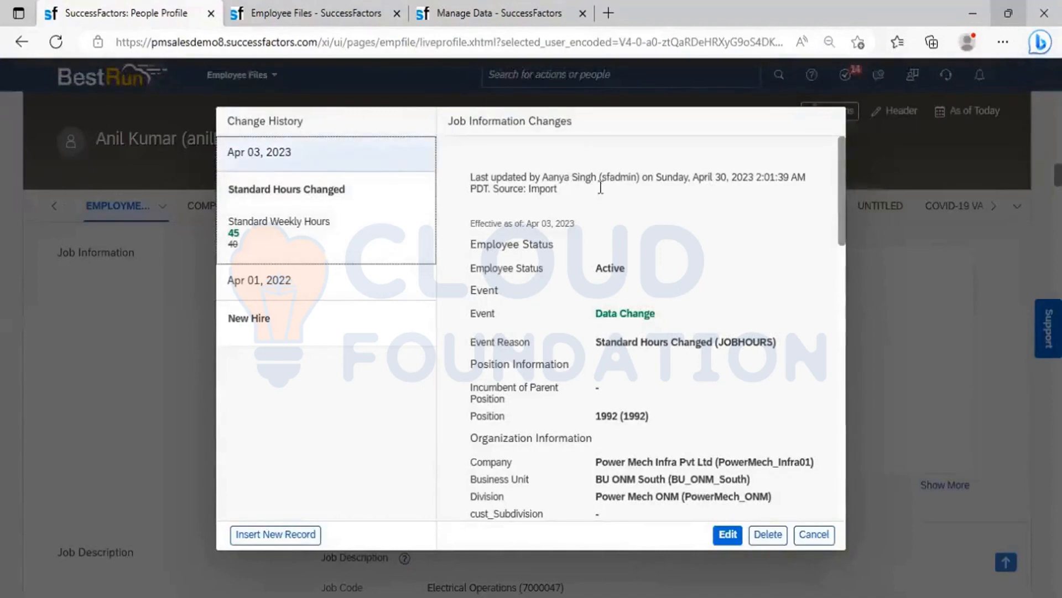